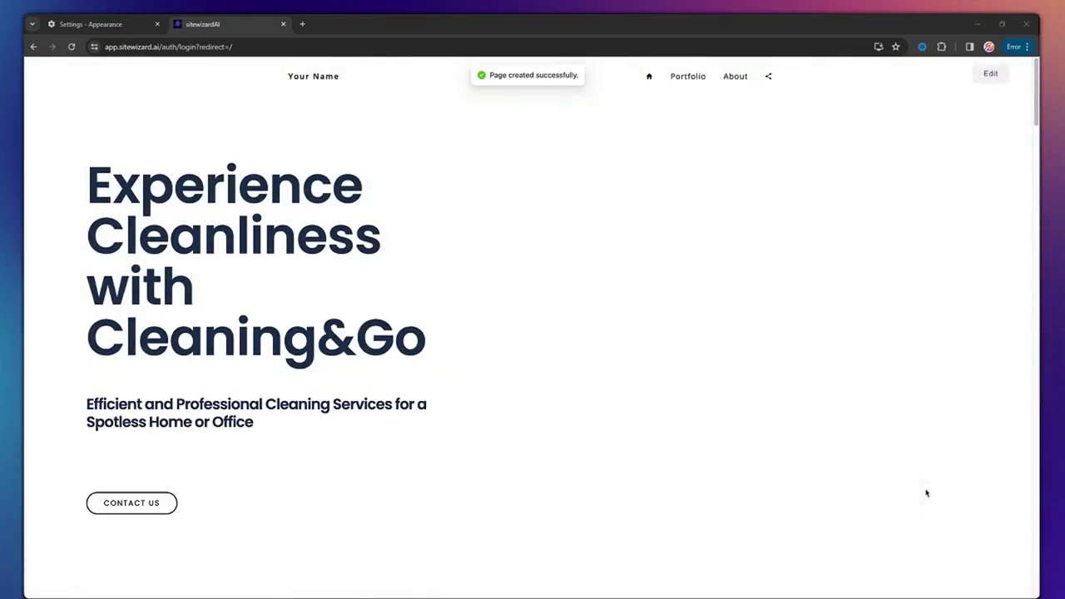
Step: Start a new AI-built page from Pages in the selected workspace to open the design chat
{"action": "scroll", "coordinate": [926, 493], "scroll_direction": "down", "scroll_amount": 3}
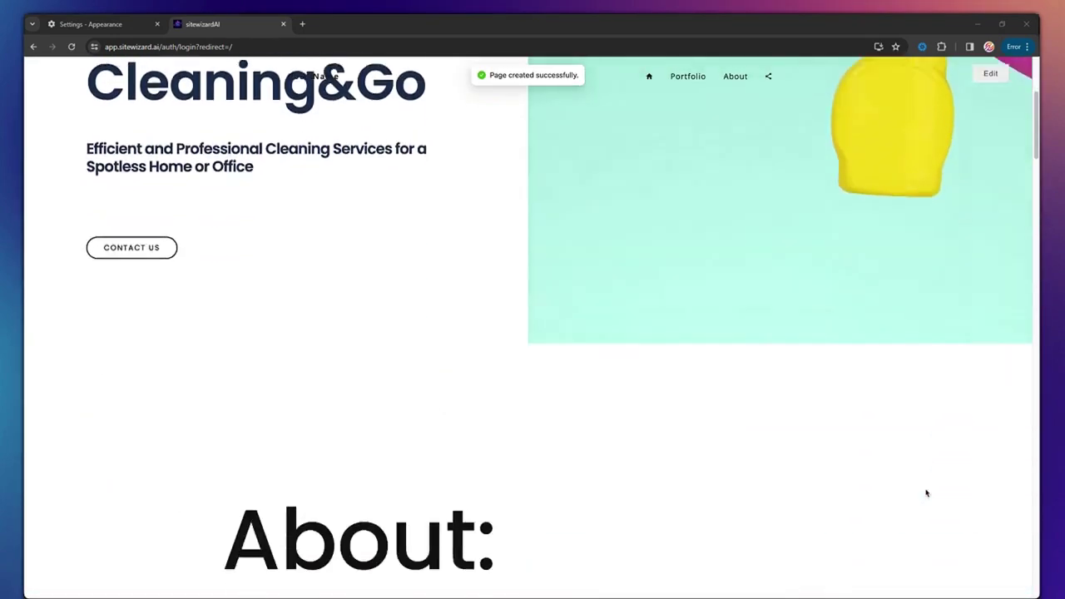
{"action": "scroll", "coordinate": [925, 494], "scroll_direction": "down", "scroll_amount": 3}
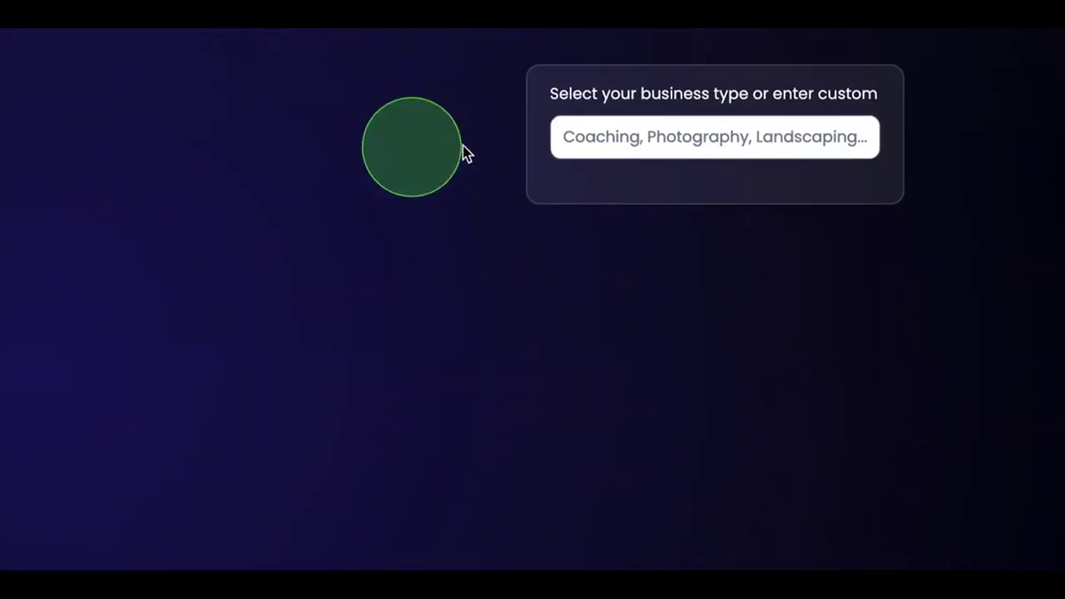
{"action": "scroll", "coordinate": [656, 332], "scroll_direction": "down", "scroll_amount": 4}
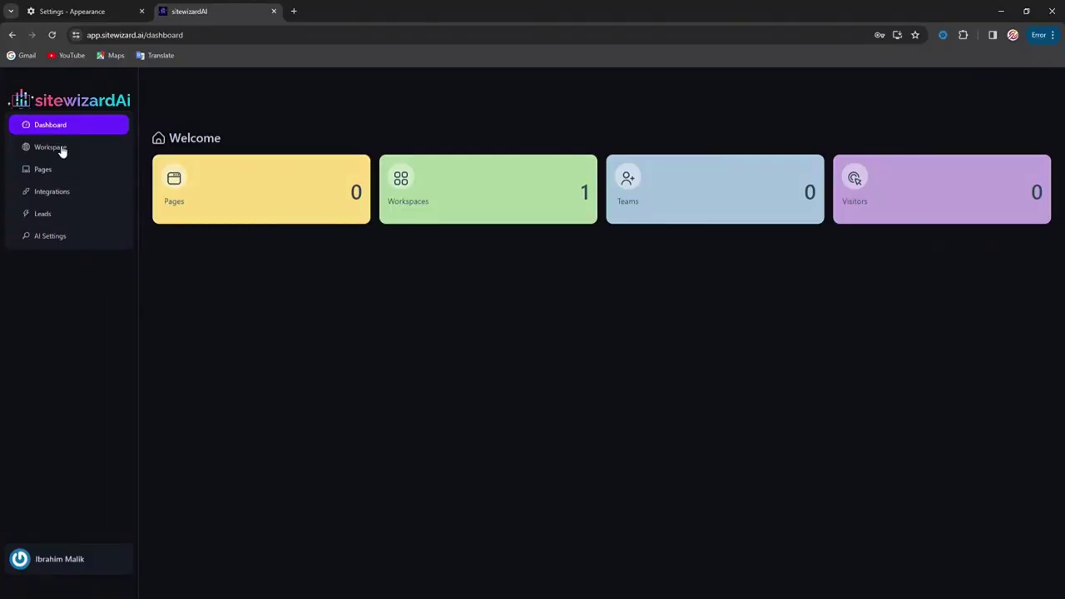
{"action": "left_click", "coordinate": [44, 170]}
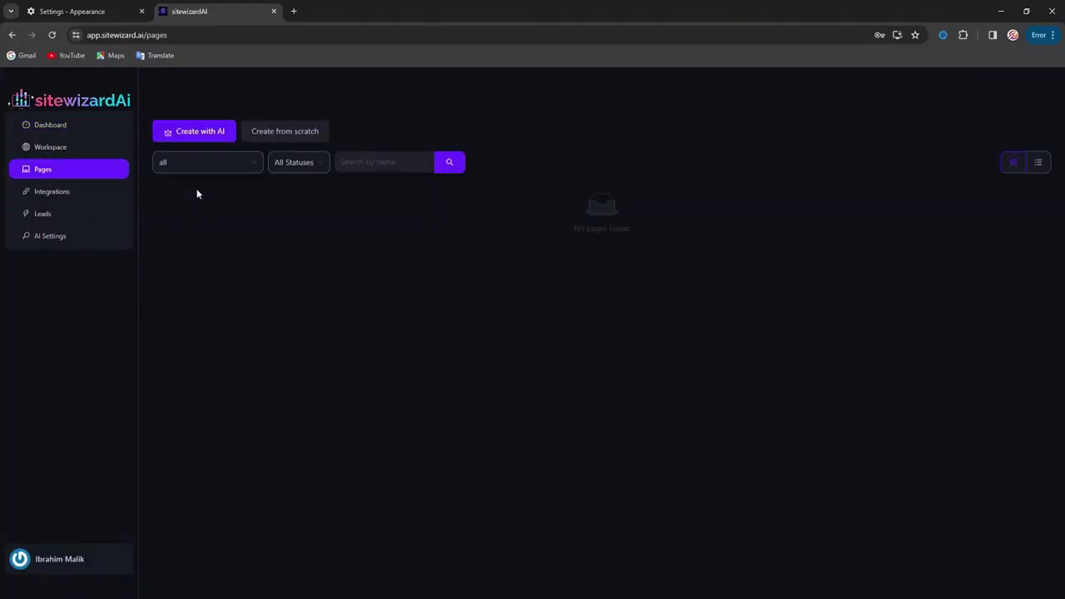
{"action": "left_click", "coordinate": [205, 133]}
{"action": "left_click", "coordinate": [473, 164]}
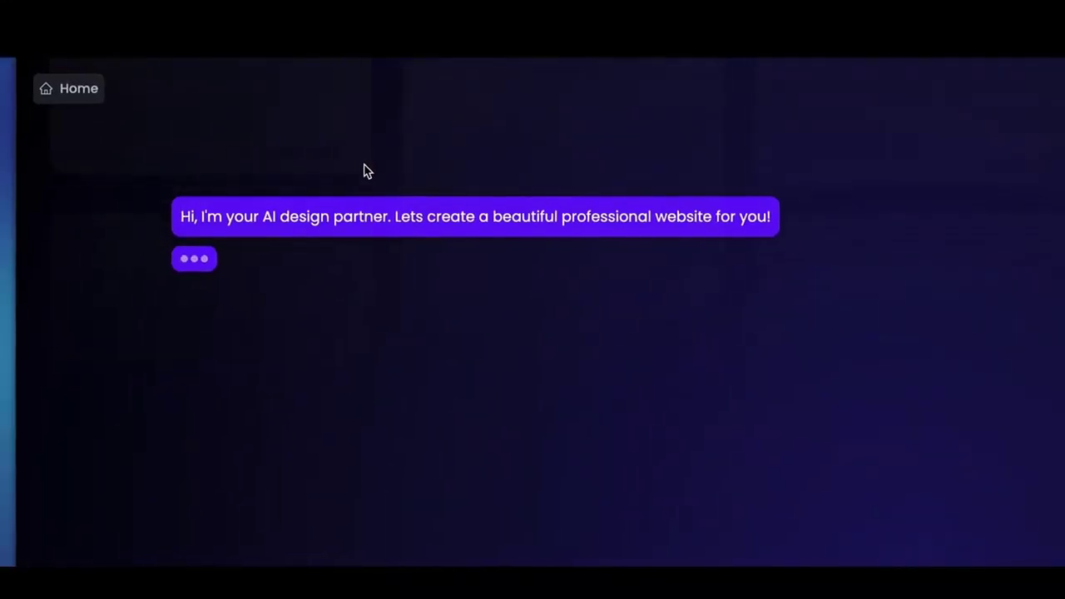
{"action": "left_click", "coordinate": [372, 190]}
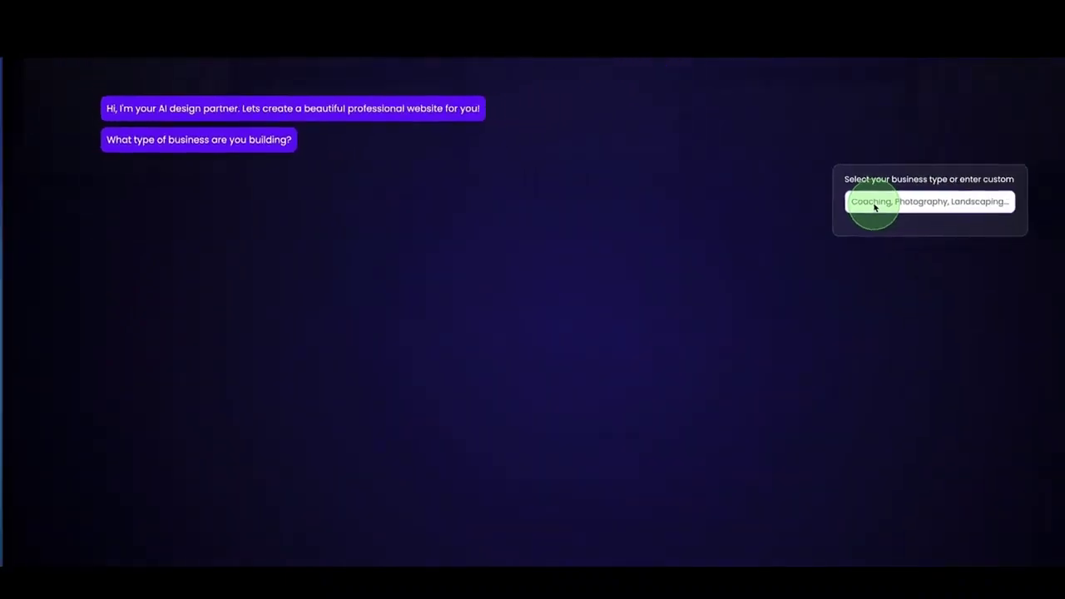
Step: Choose Cleaning from the business-type dropdown
{"action": "left_click", "coordinate": [804, 202]}
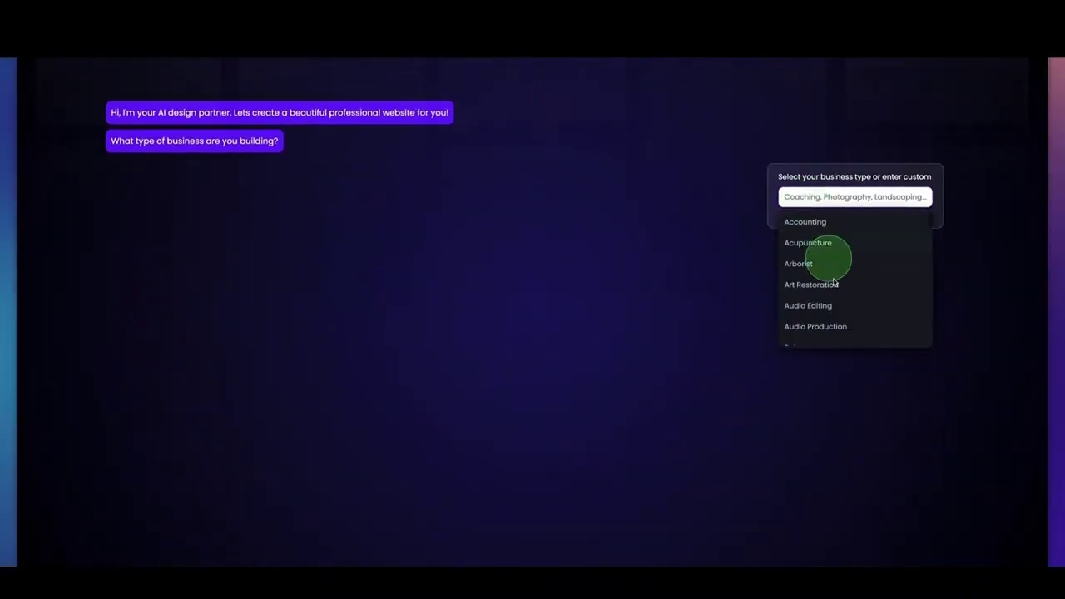
{"action": "scroll", "coordinate": [824, 266], "scroll_direction": "down", "scroll_amount": 5}
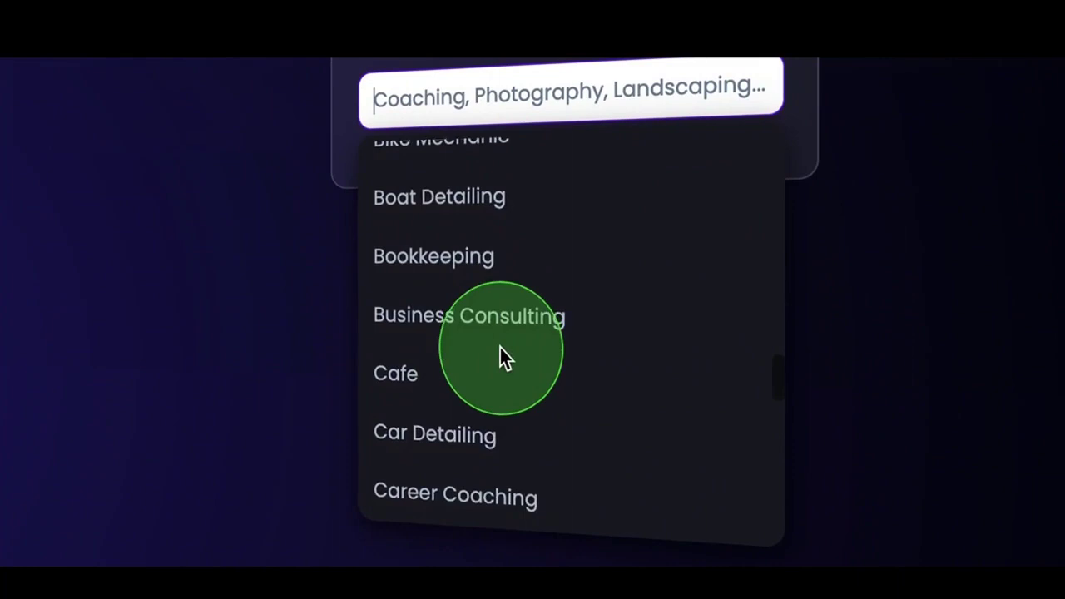
{"action": "scroll", "coordinate": [500, 349], "scroll_direction": "down", "scroll_amount": 6}
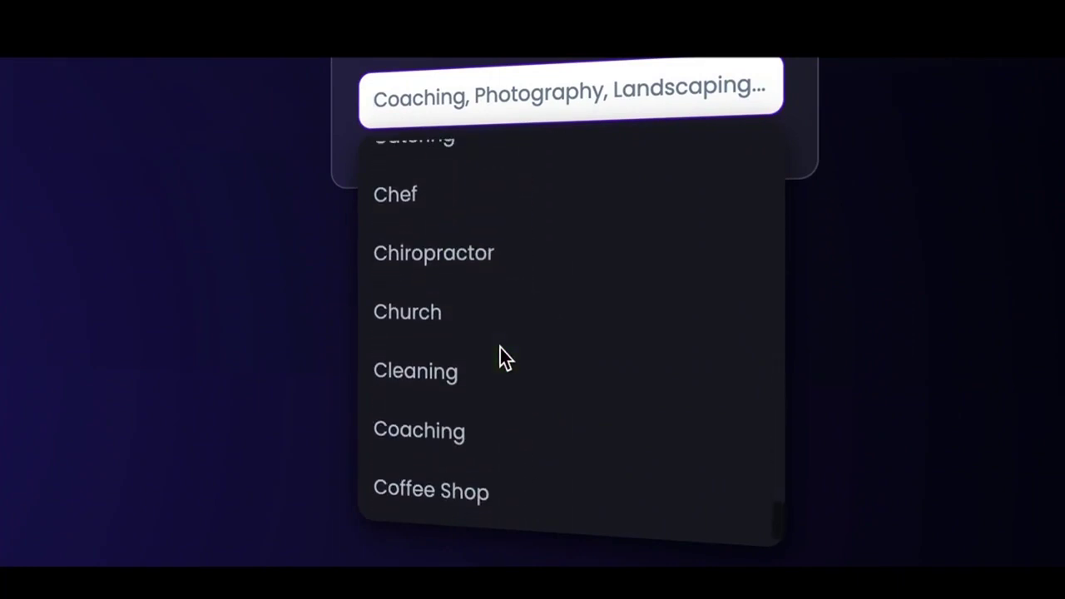
{"action": "scroll", "coordinate": [497, 354], "scroll_direction": "up", "scroll_amount": 3}
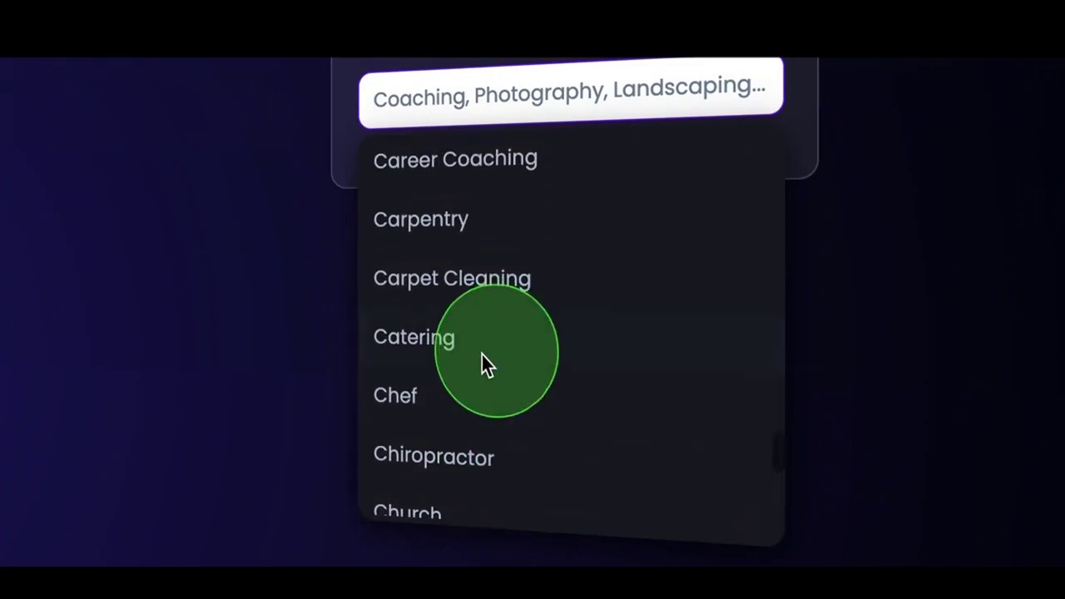
{"action": "scroll", "coordinate": [482, 355], "scroll_direction": "down", "scroll_amount": 3}
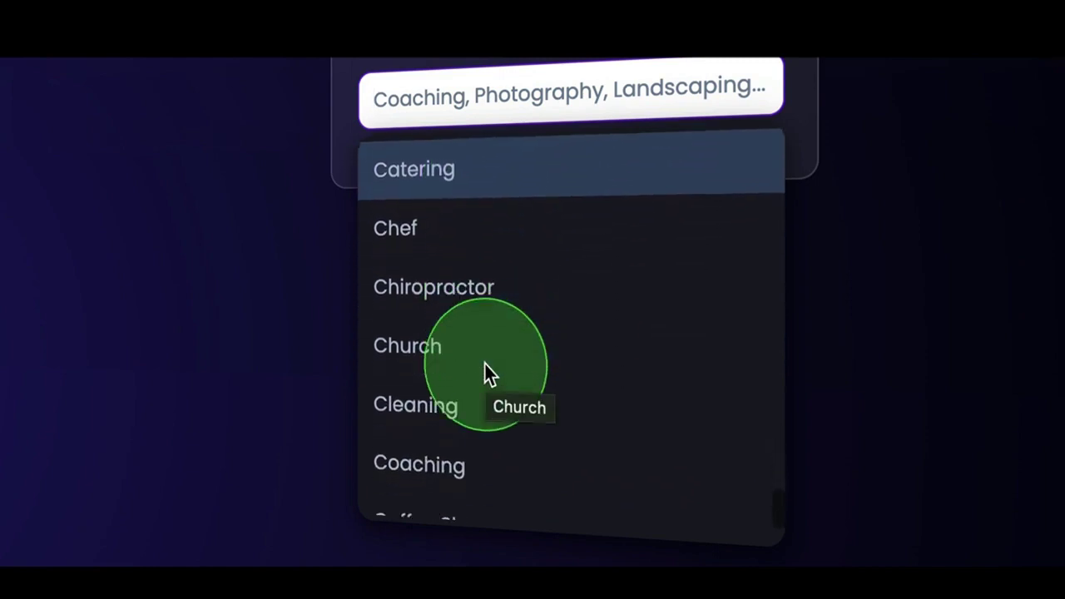
{"action": "left_click", "coordinate": [427, 411]}
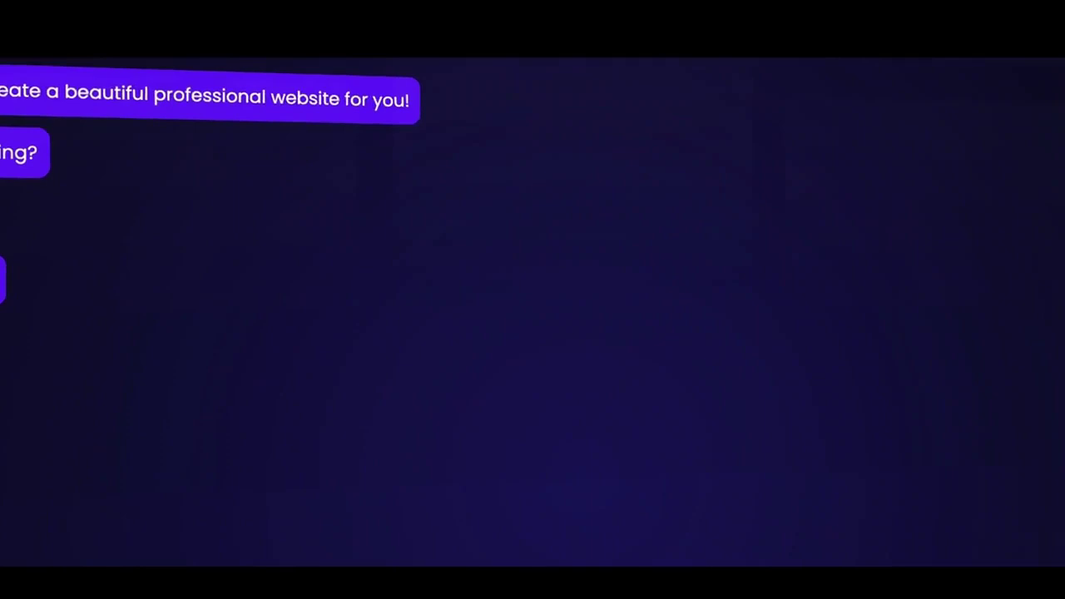
Step: Enter Cleaning&Go as the business name and submit it
{"action": "left_click", "coordinate": [607, 274]}
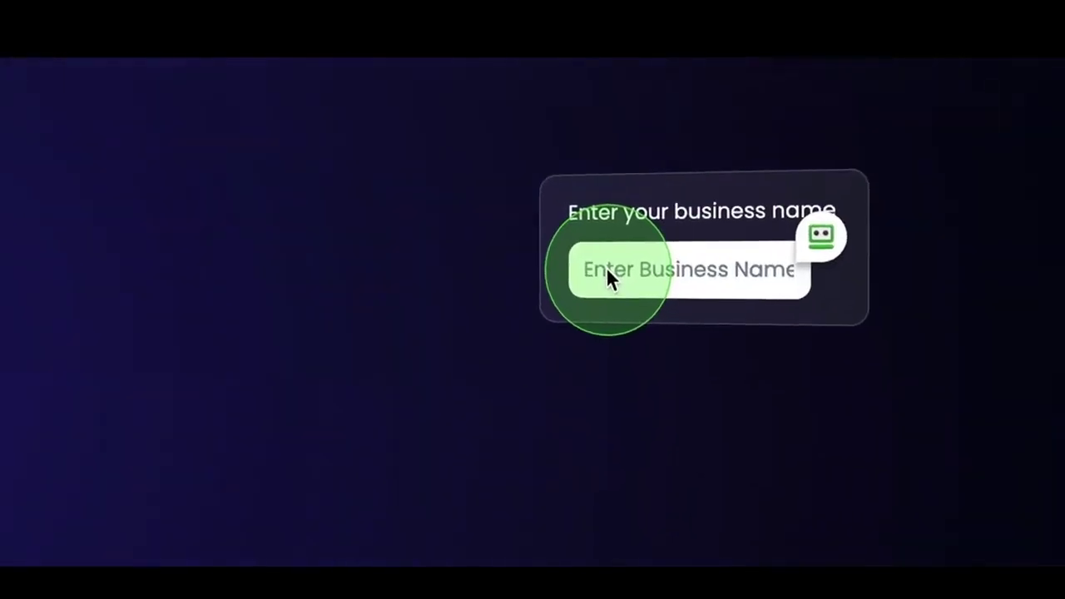
{"action": "type", "text": "Cleaning&Go"}
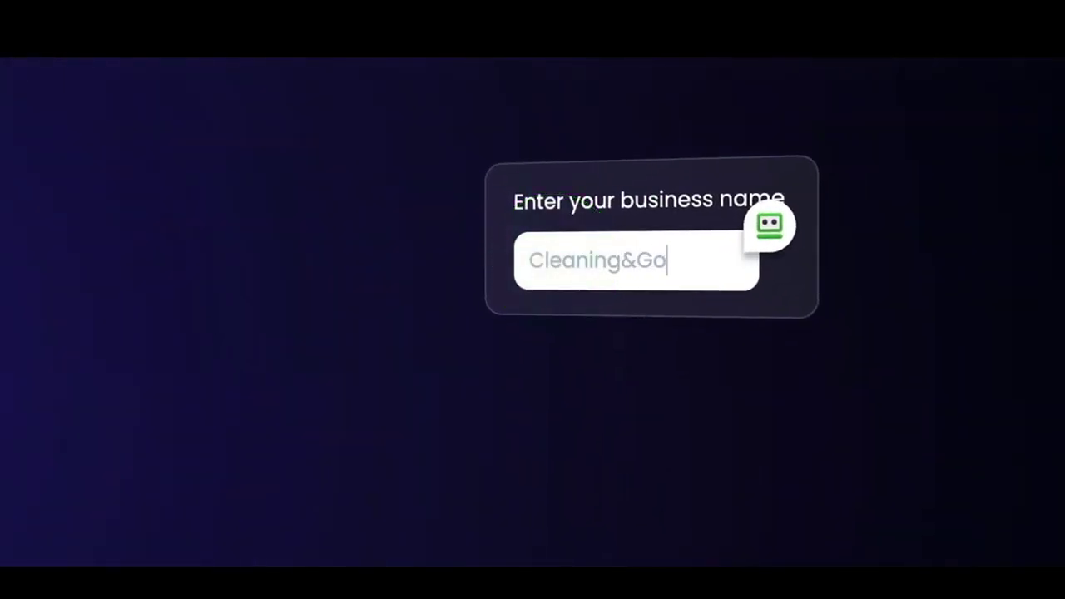
{"action": "key", "text": "Return"}
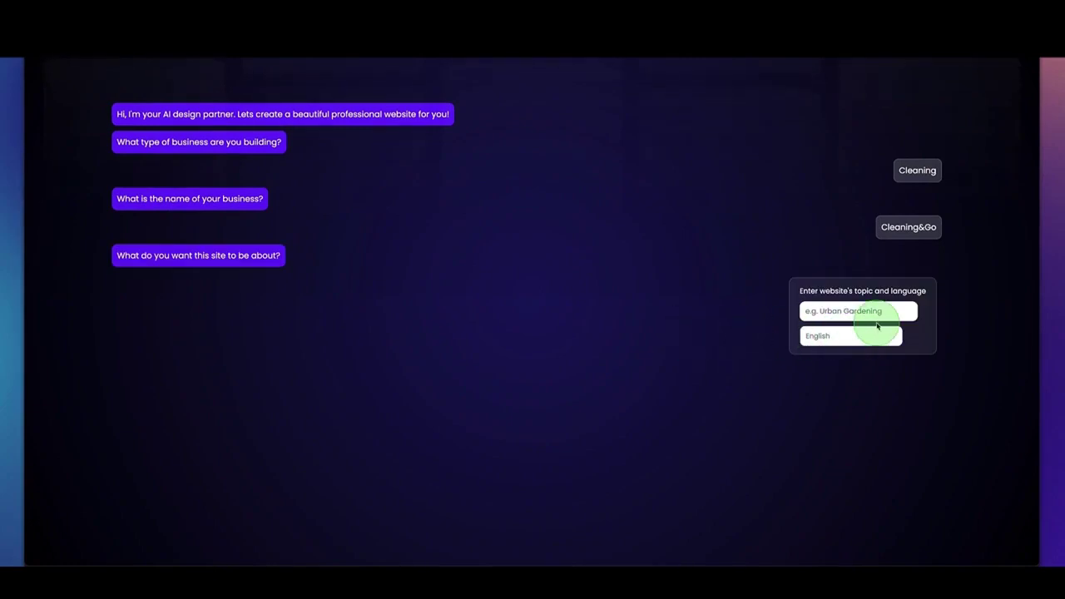
Step: Enter Cleaning Services as the site topic, keep English as the language, and submit
{"action": "type", "text": "Cleaning"}
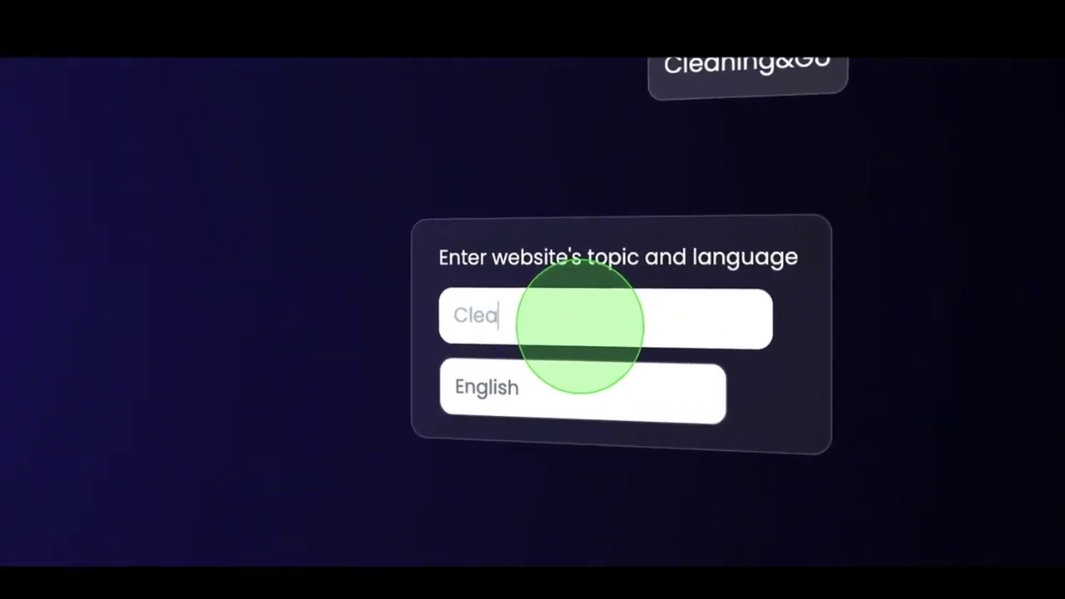
{"action": "type", "text": " Services"}
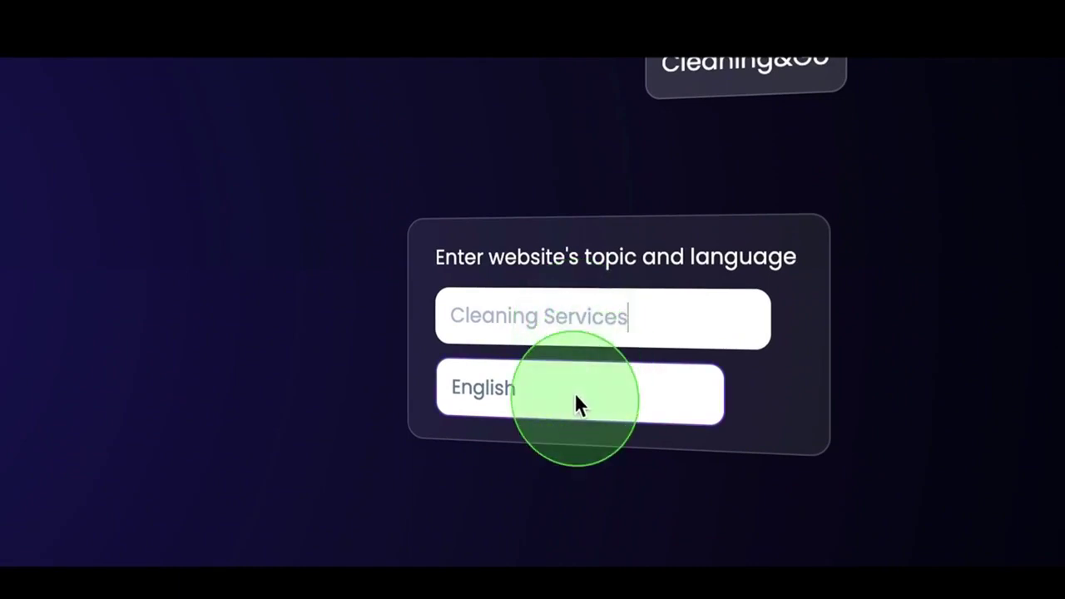
{"action": "left_click", "coordinate": [574, 395]}
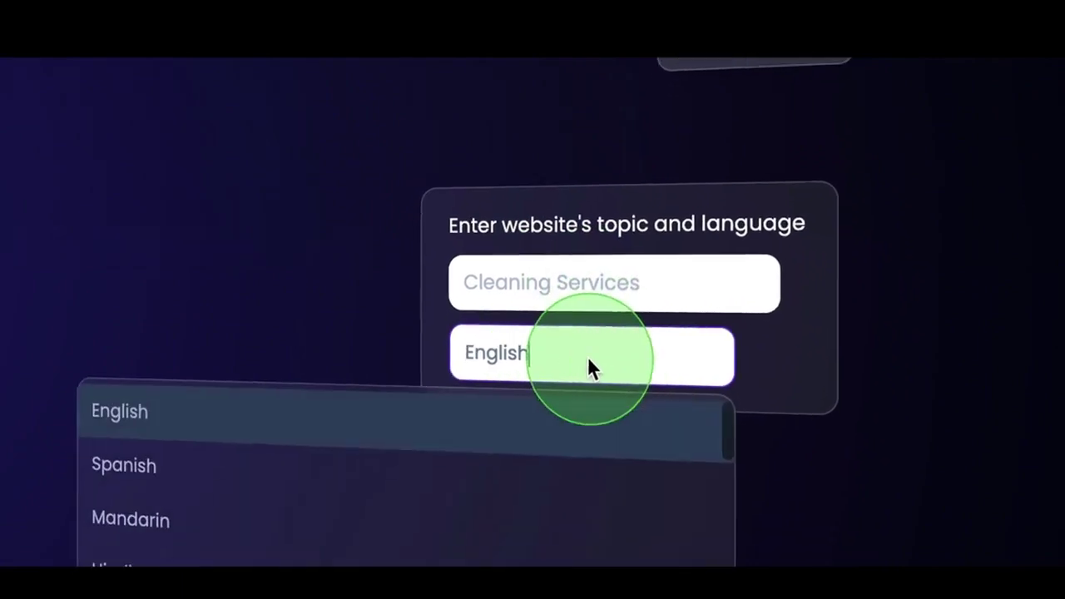
{"action": "scroll", "coordinate": [440, 362], "scroll_direction": "down", "scroll_amount": 6}
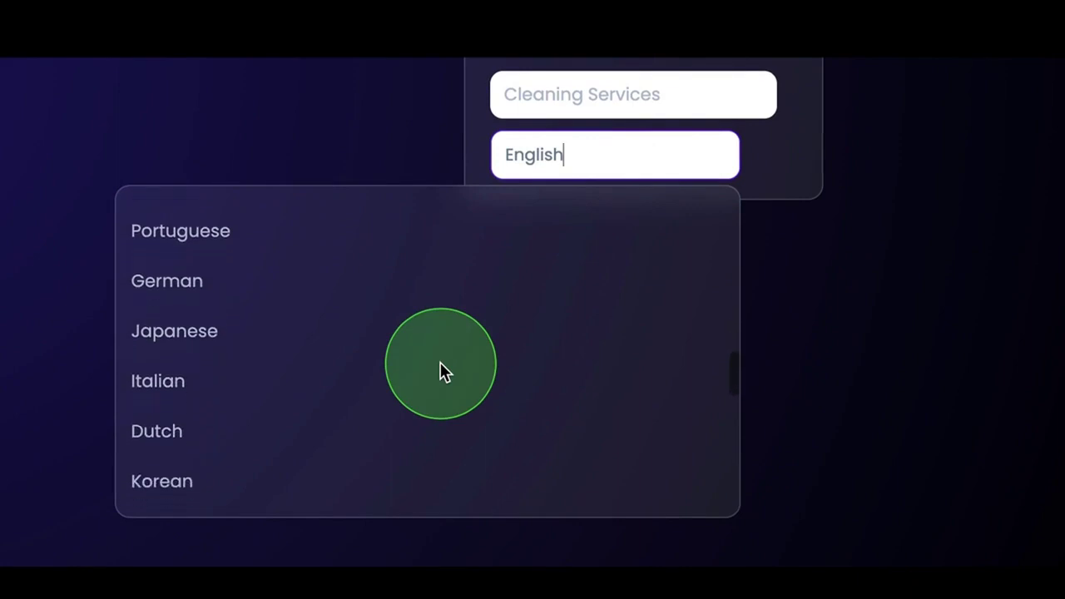
{"action": "scroll", "coordinate": [440, 371], "scroll_direction": "down", "scroll_amount": 3}
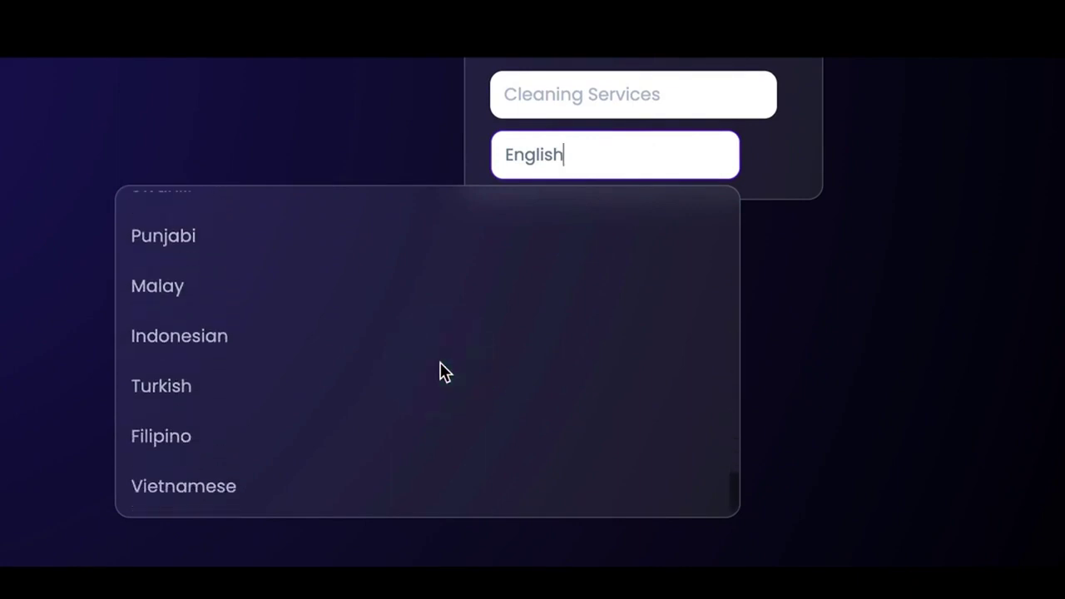
{"action": "left_click", "coordinate": [658, 171]}
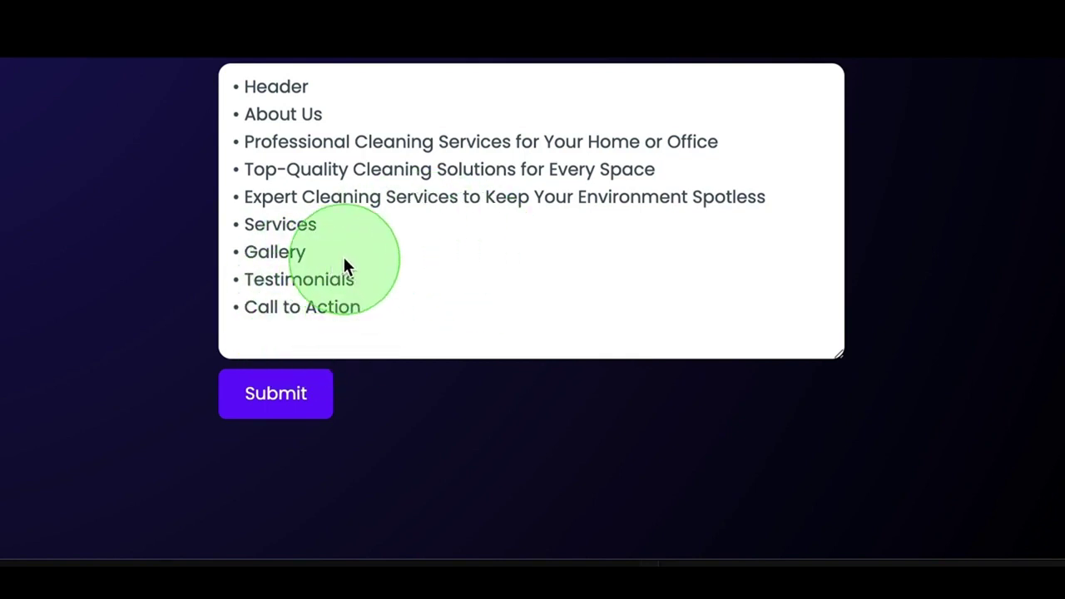
Step: Approve the nine-section outline from Header to Call to Action and start generation
{"action": "left_click", "coordinate": [288, 392]}
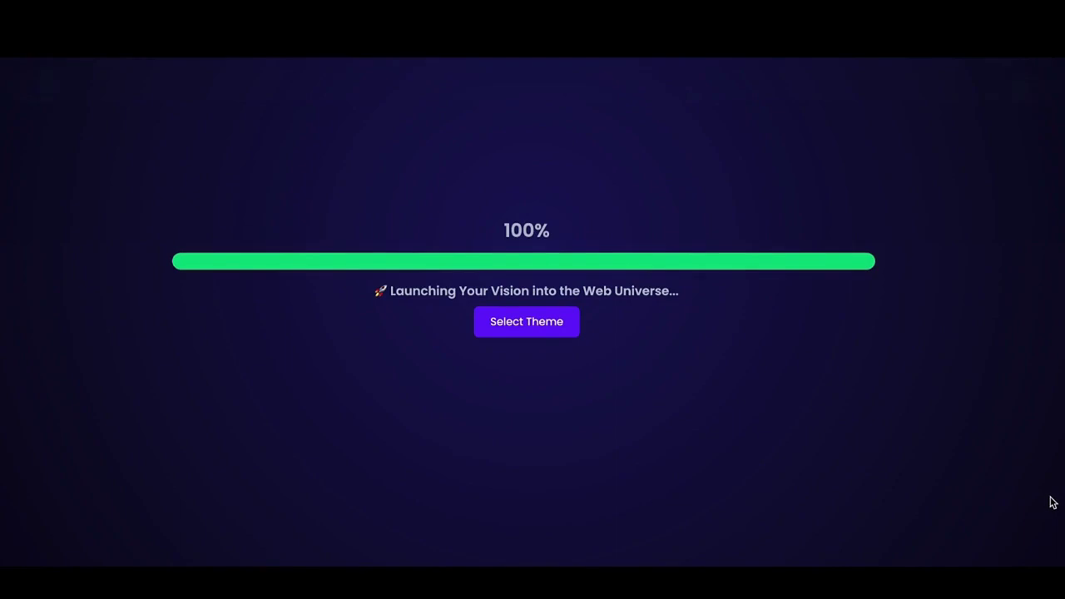
Step: Pick the first of the three themes and continue building the site
{"action": "left_click", "coordinate": [537, 325]}
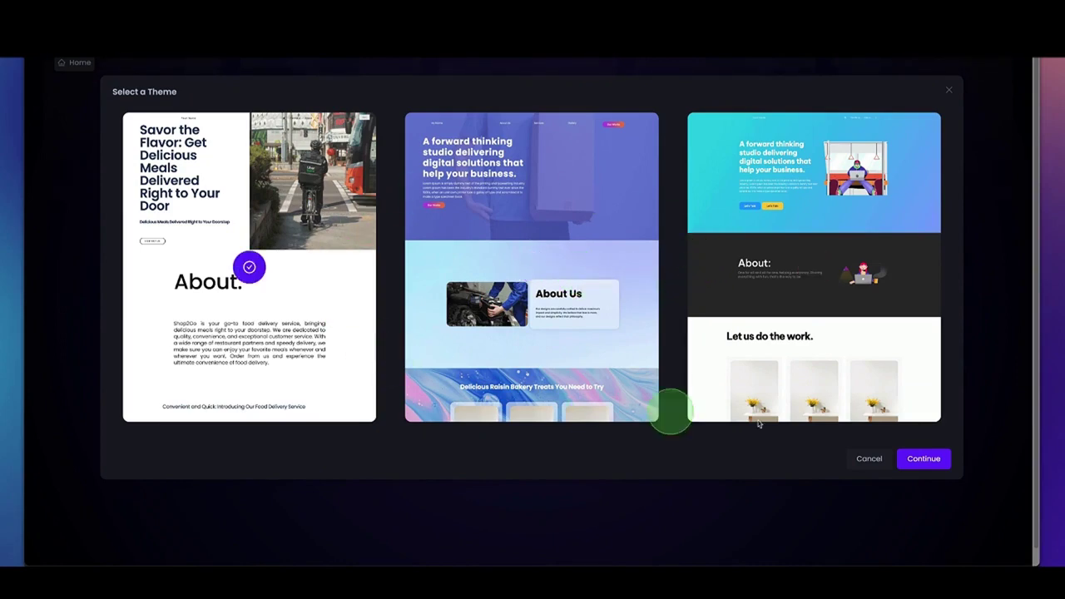
{"action": "left_click", "coordinate": [924, 458]}
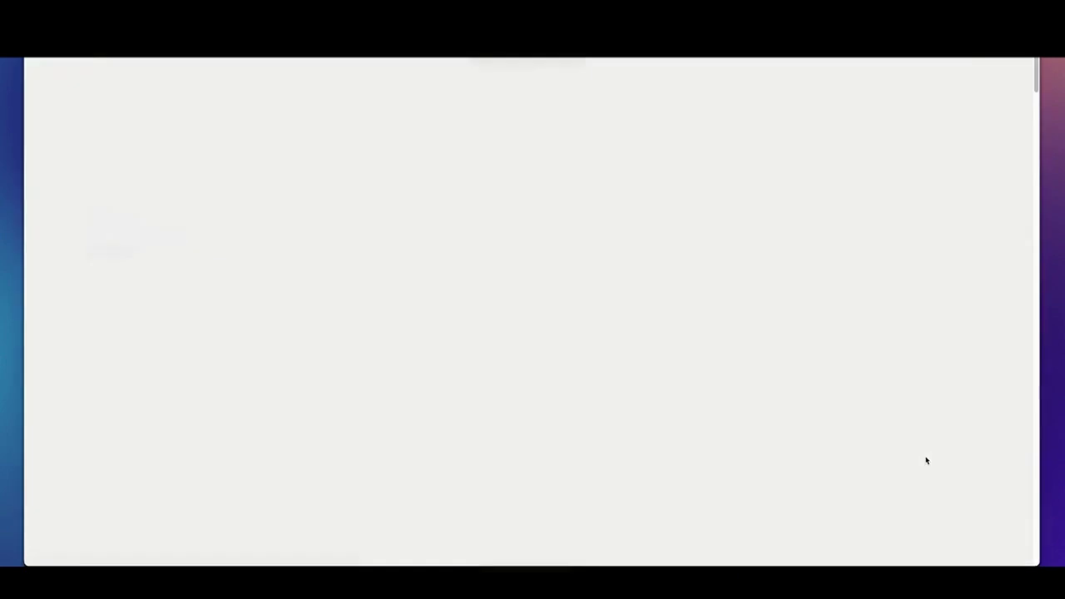
Step: Scroll through the generated Cleaning&Go page down to the booking banner and back to the hero
{"action": "scroll", "coordinate": [926, 460], "scroll_direction": "down", "scroll_amount": 3}
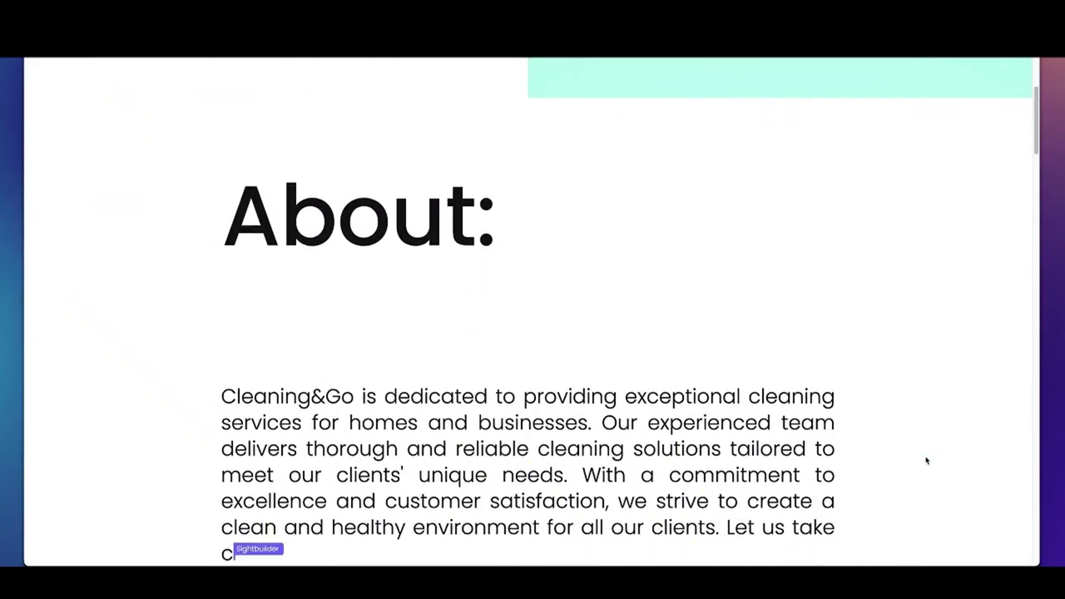
{"action": "scroll", "coordinate": [926, 460], "scroll_direction": "down", "scroll_amount": 7}
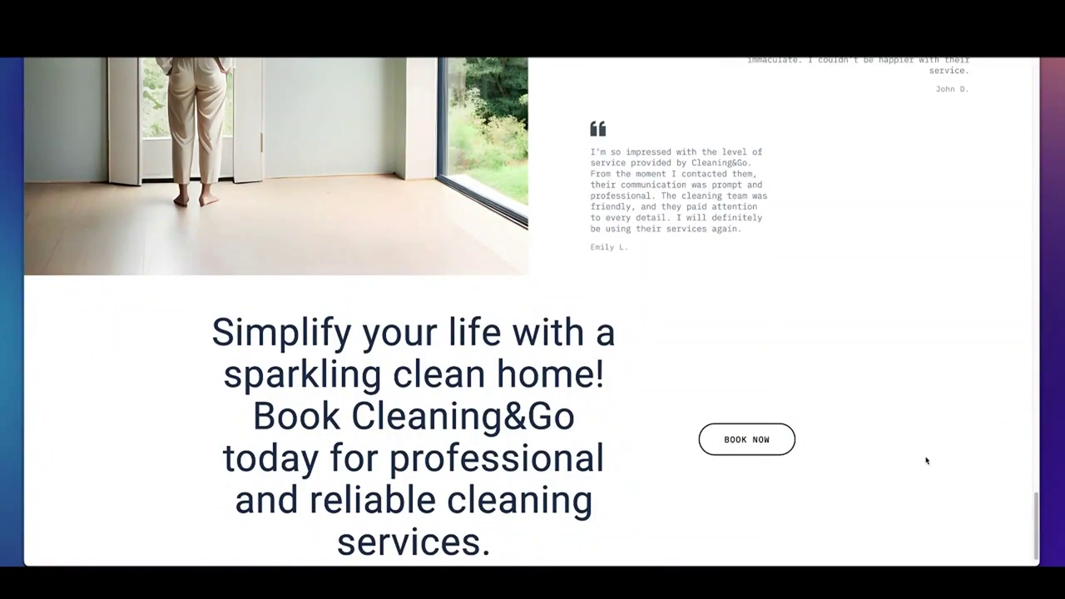
{"action": "scroll", "coordinate": [713, 280], "scroll_direction": "up", "scroll_amount": 20}
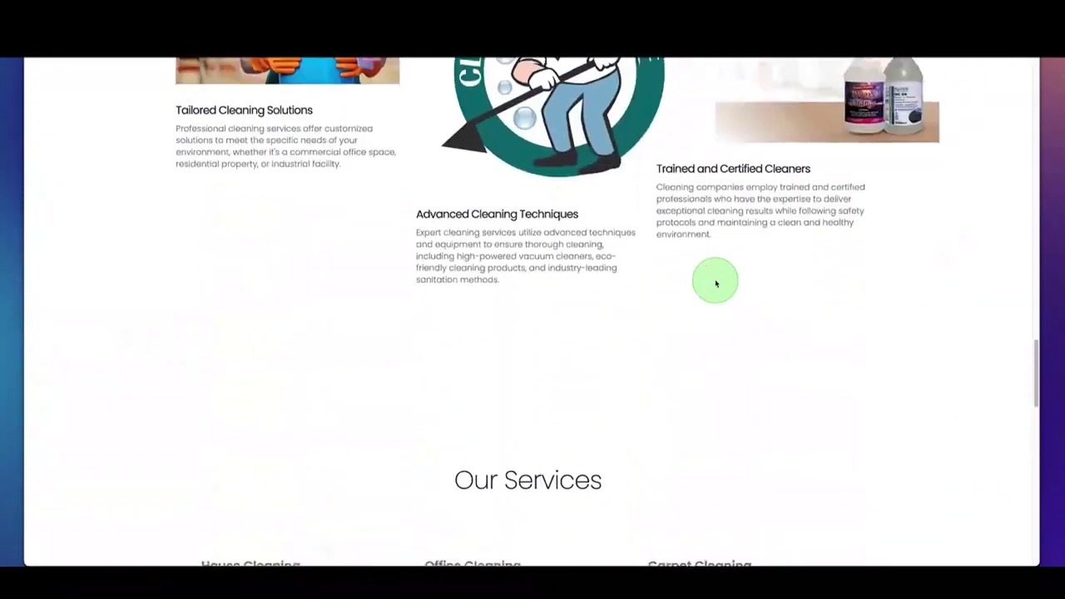
{"action": "scroll", "coordinate": [715, 283], "scroll_direction": "up", "scroll_amount": 15}
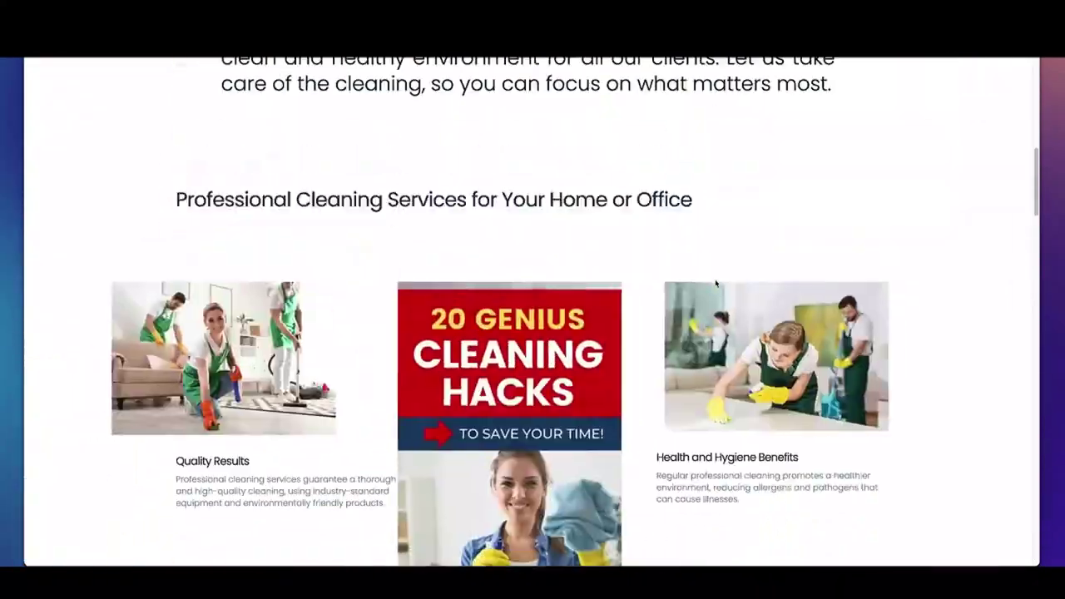
{"action": "scroll", "coordinate": [715, 281], "scroll_direction": "up", "scroll_amount": 8}
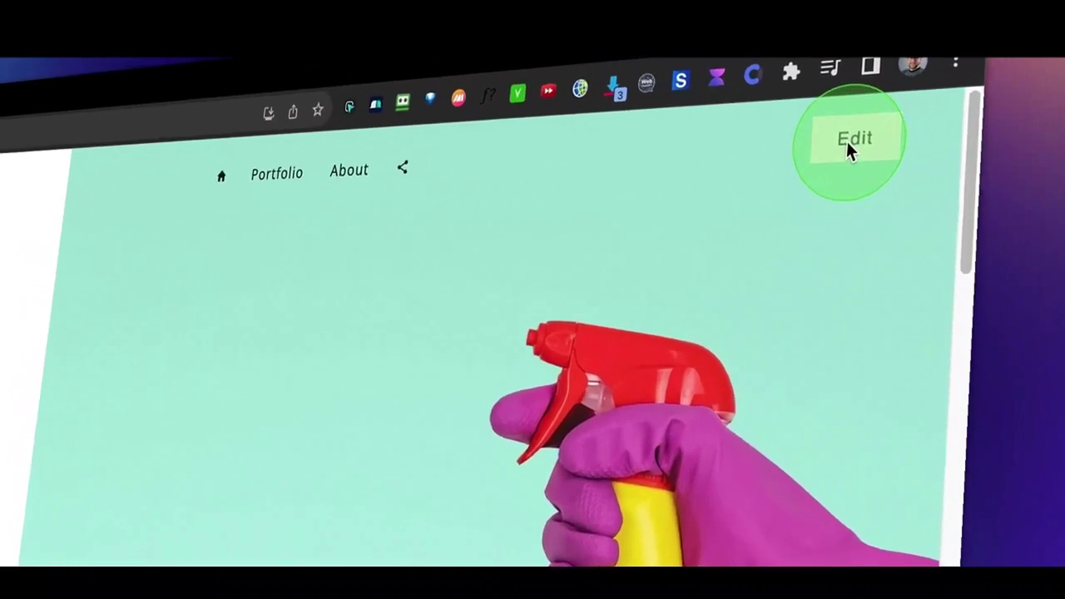
Step: Replace the teal hero image with the stock 'Cleaning' photo of a blue-gloved hand holding a spray bottle
{"action": "left_click", "coordinate": [916, 109]}
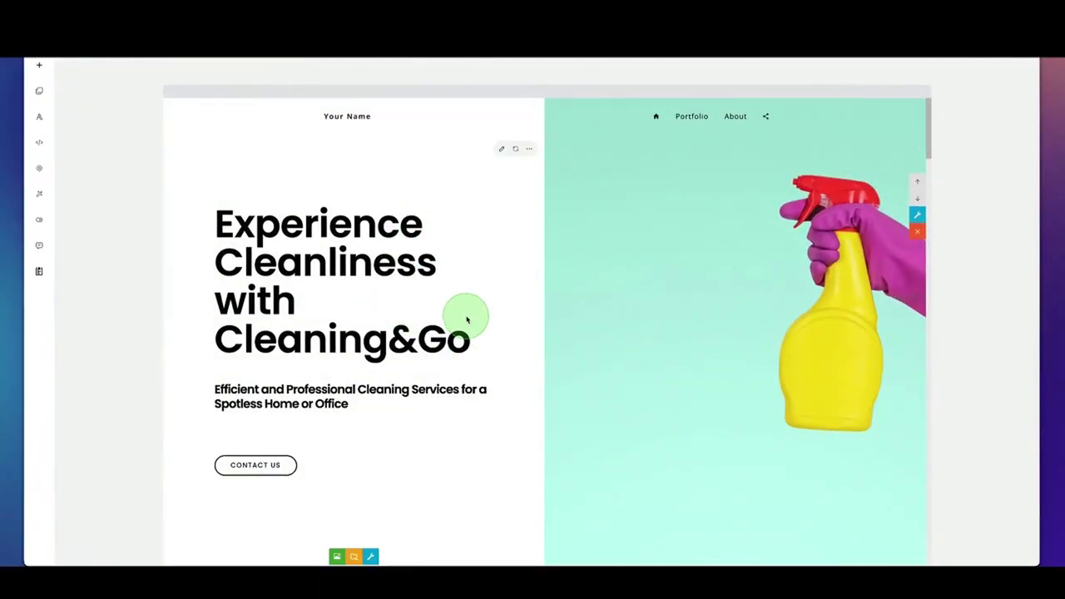
{"action": "left_click", "coordinate": [703, 305]}
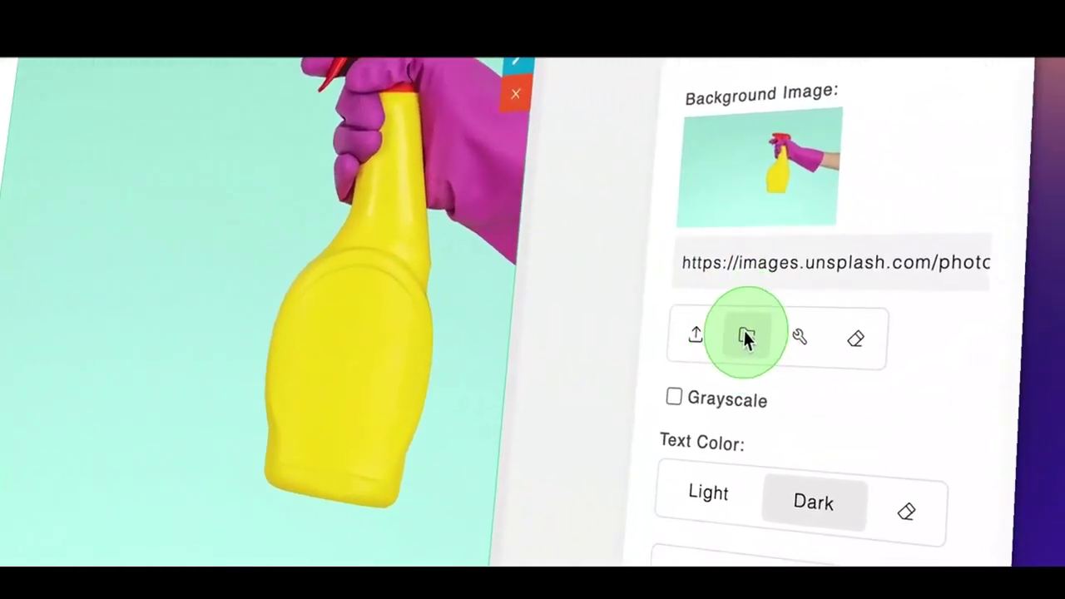
{"action": "left_click", "coordinate": [745, 337]}
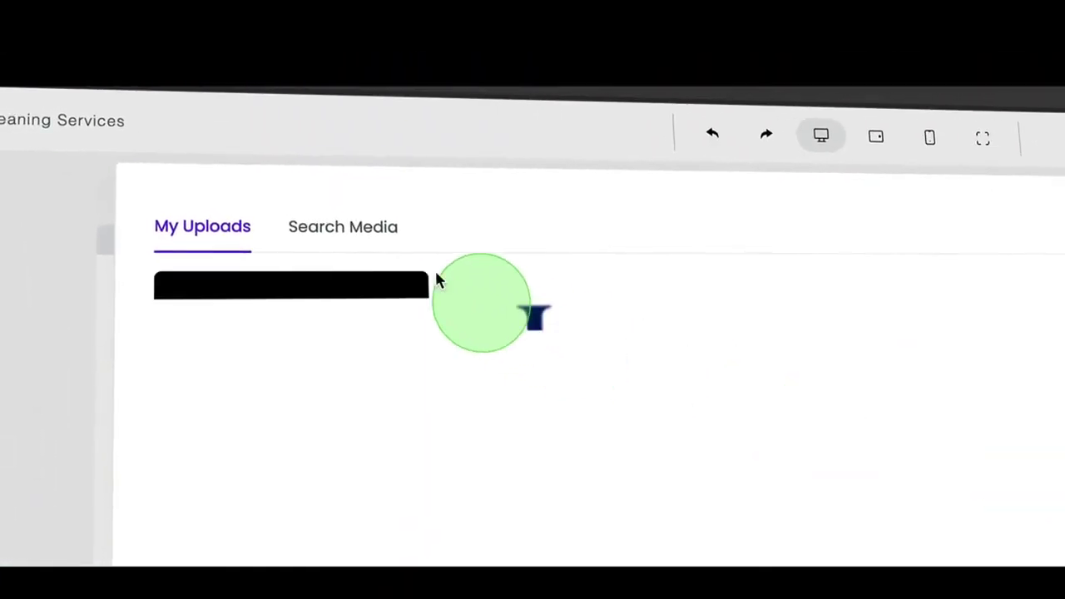
{"action": "left_click", "coordinate": [356, 226]}
{"action": "left_click", "coordinate": [323, 294]}
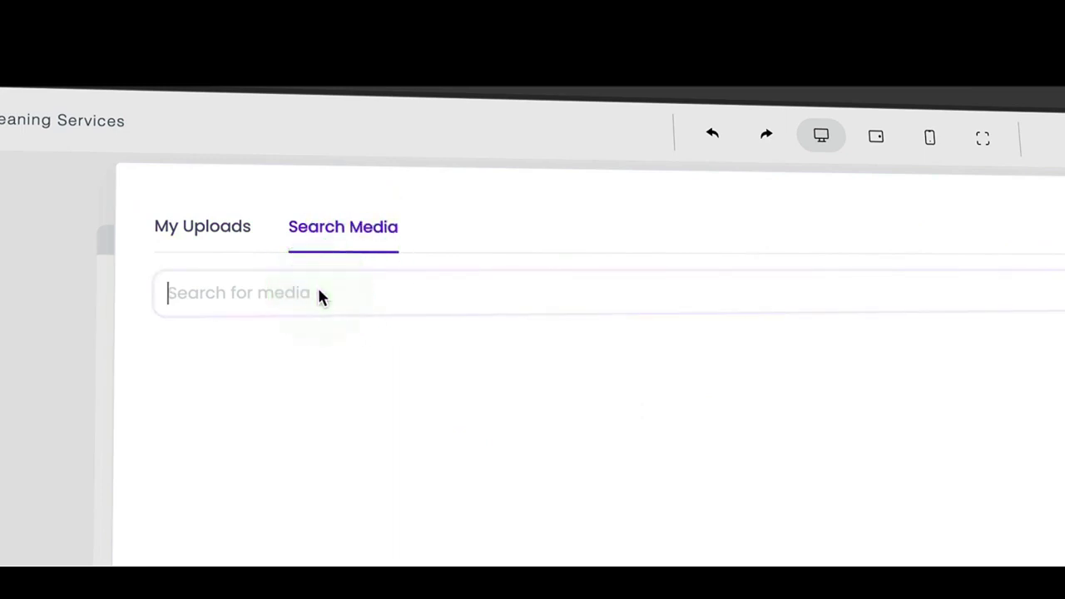
{"action": "type", "text": "Cleaning"}
{"action": "key", "text": "Return"}
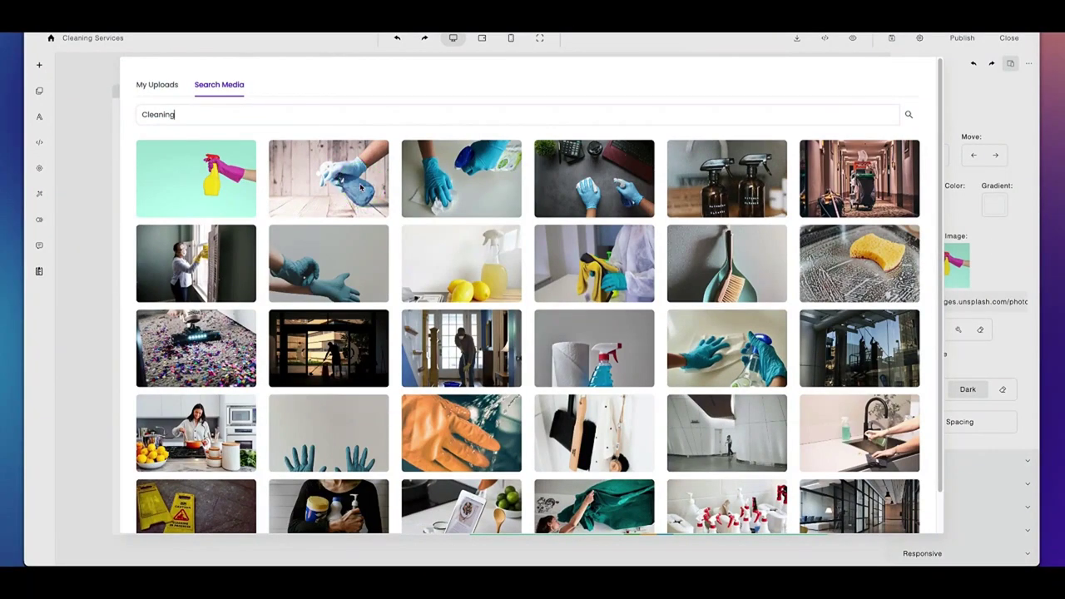
{"action": "left_click", "coordinate": [360, 188]}
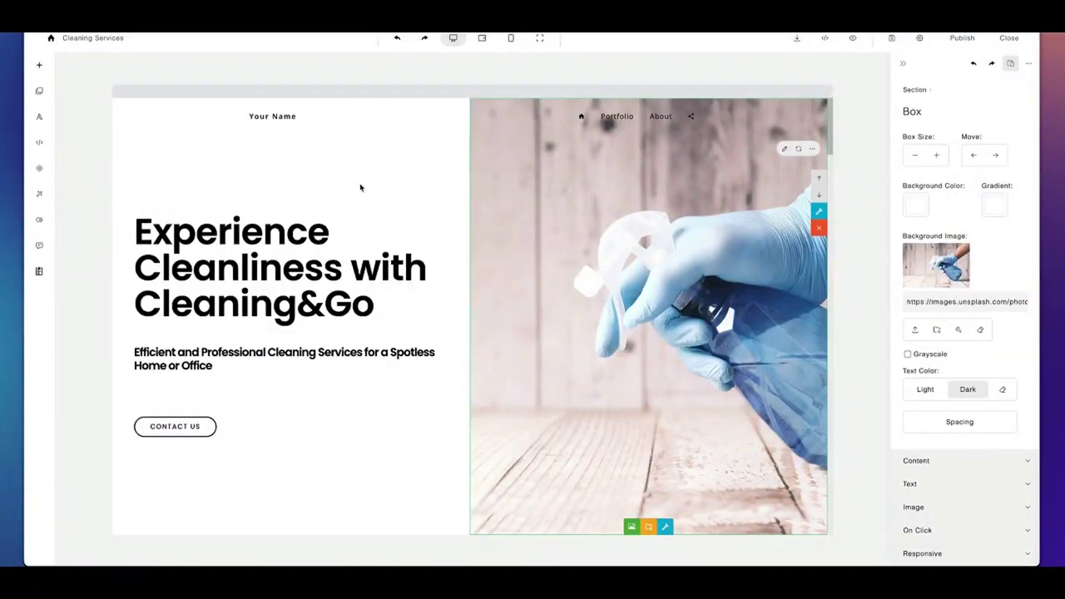
{"action": "scroll", "coordinate": [360, 188], "scroll_direction": "down", "scroll_amount": 5}
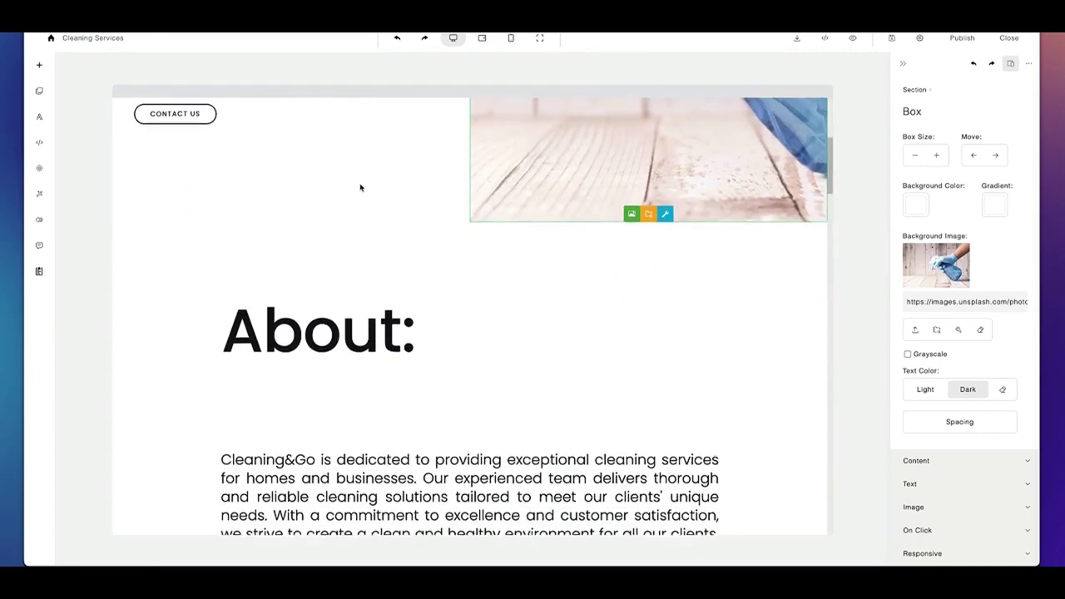
{"action": "scroll", "coordinate": [360, 188], "scroll_direction": "up", "scroll_amount": 5}
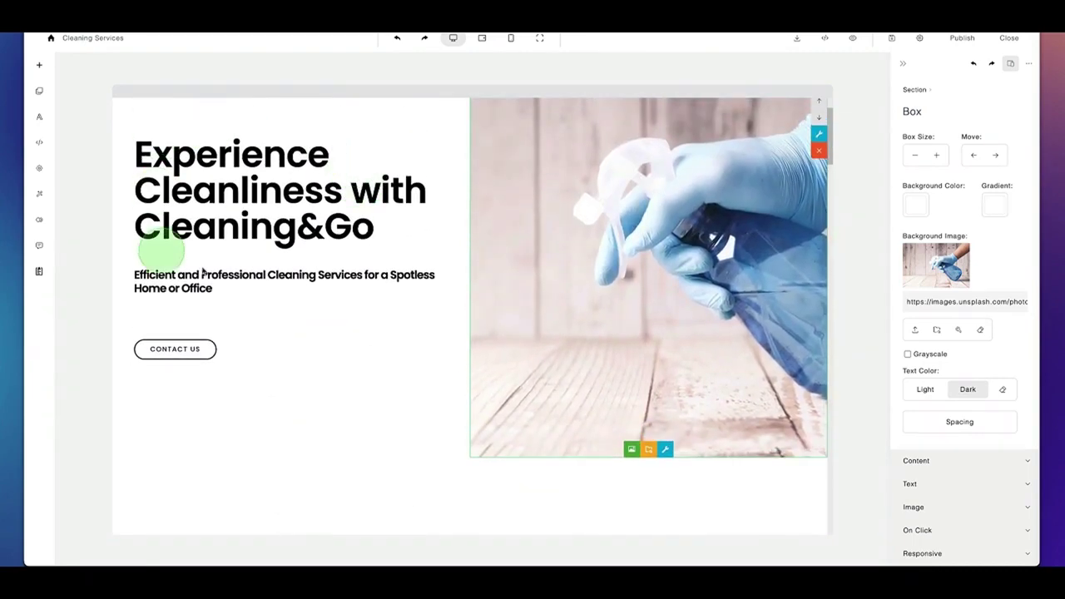
{"action": "scroll", "coordinate": [271, 138], "scroll_direction": "up", "scroll_amount": 2}
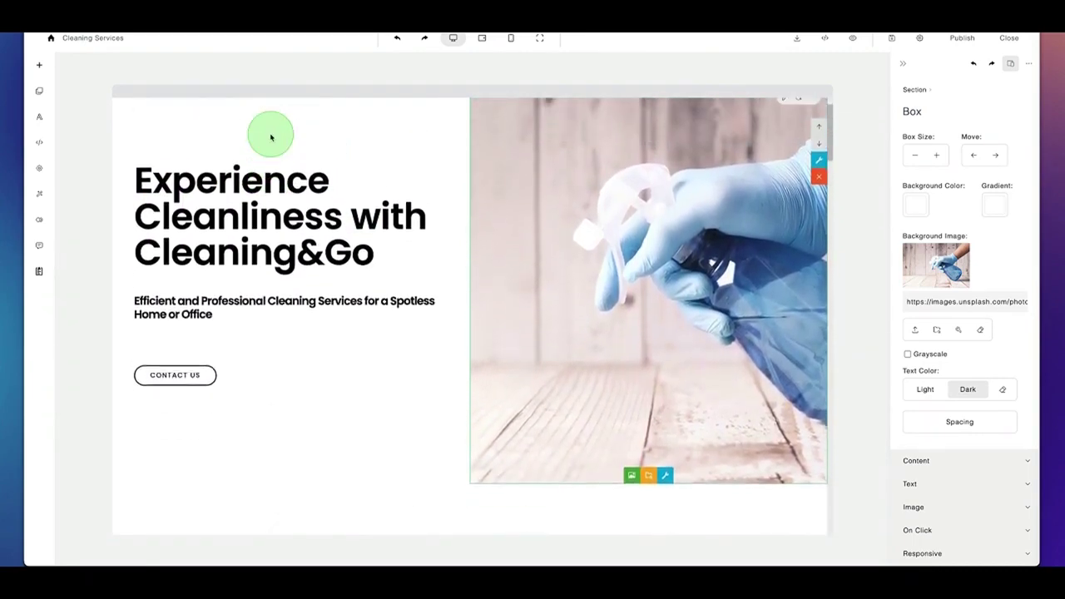
Step: Apply a Zoom In entrance animation to the hero text box after trying the fade and slide presets
{"action": "left_click", "coordinate": [251, 155]}
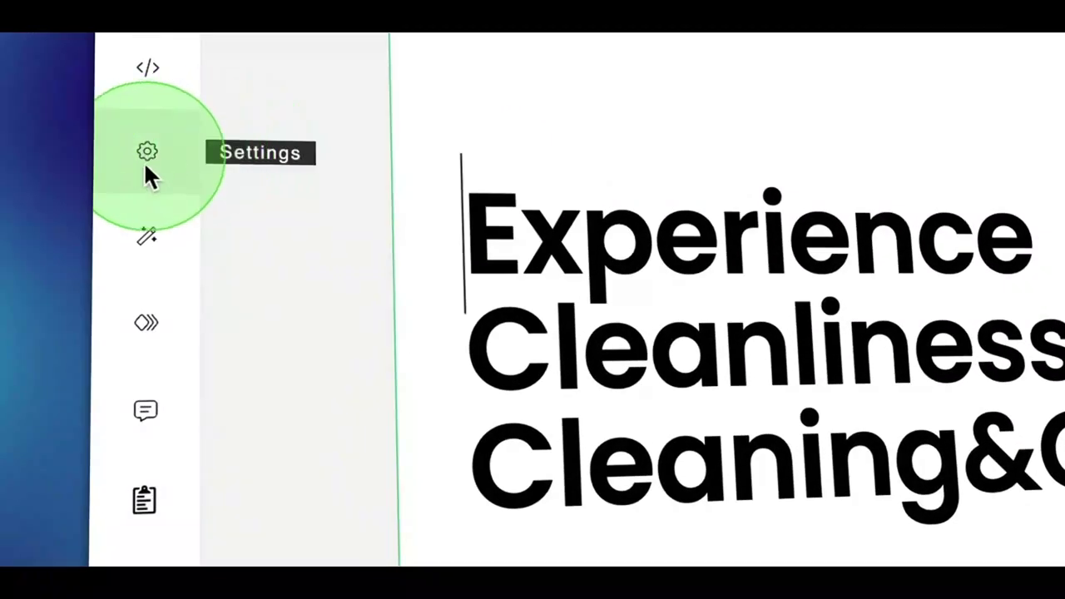
{"action": "left_click", "coordinate": [147, 236]}
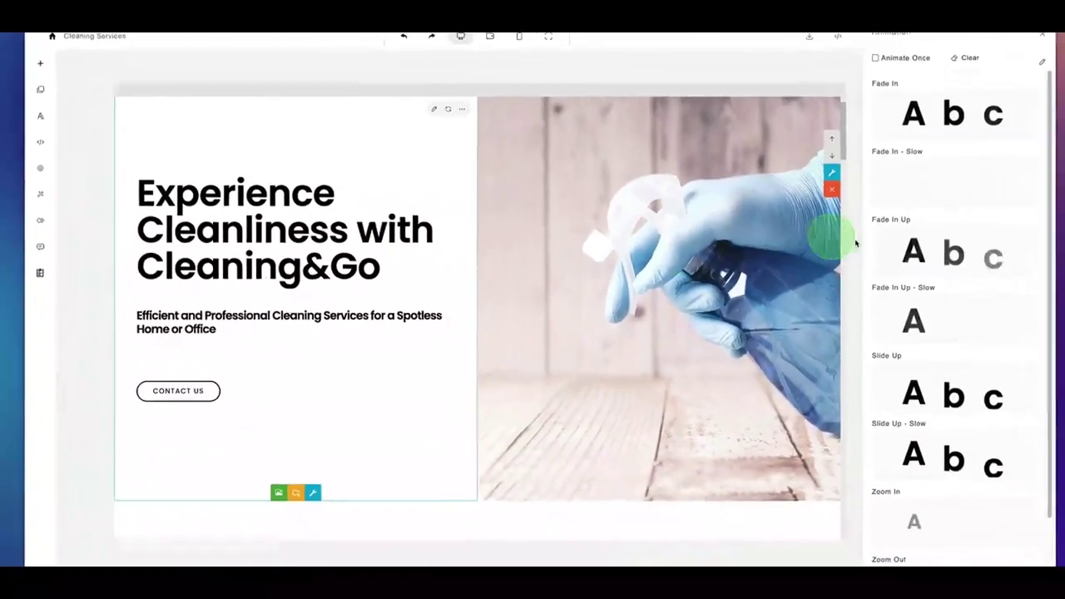
{"action": "left_click", "coordinate": [939, 252]}
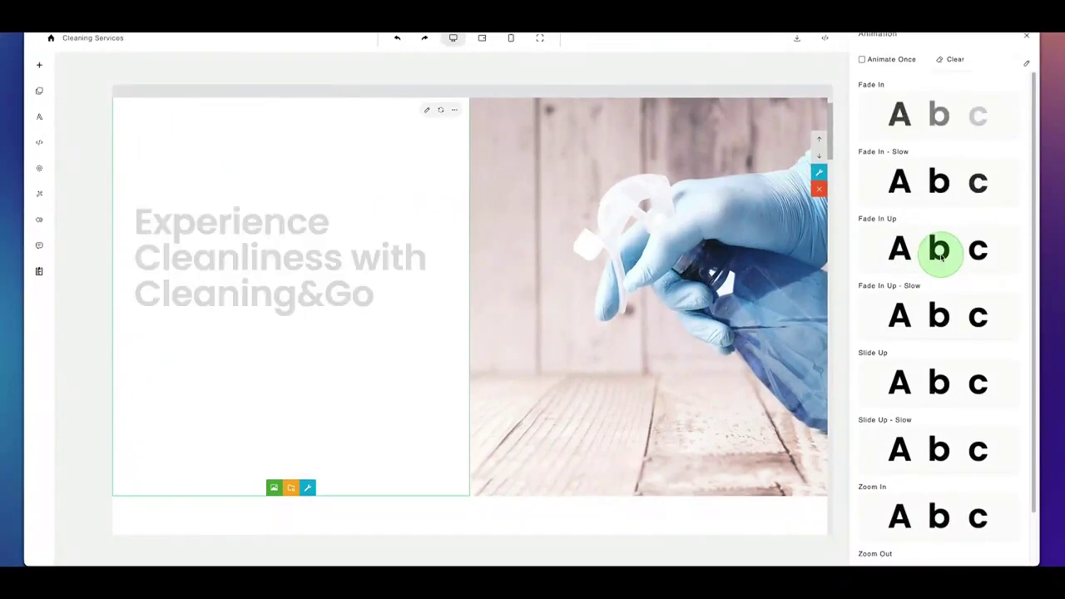
{"action": "left_click", "coordinate": [930, 314]}
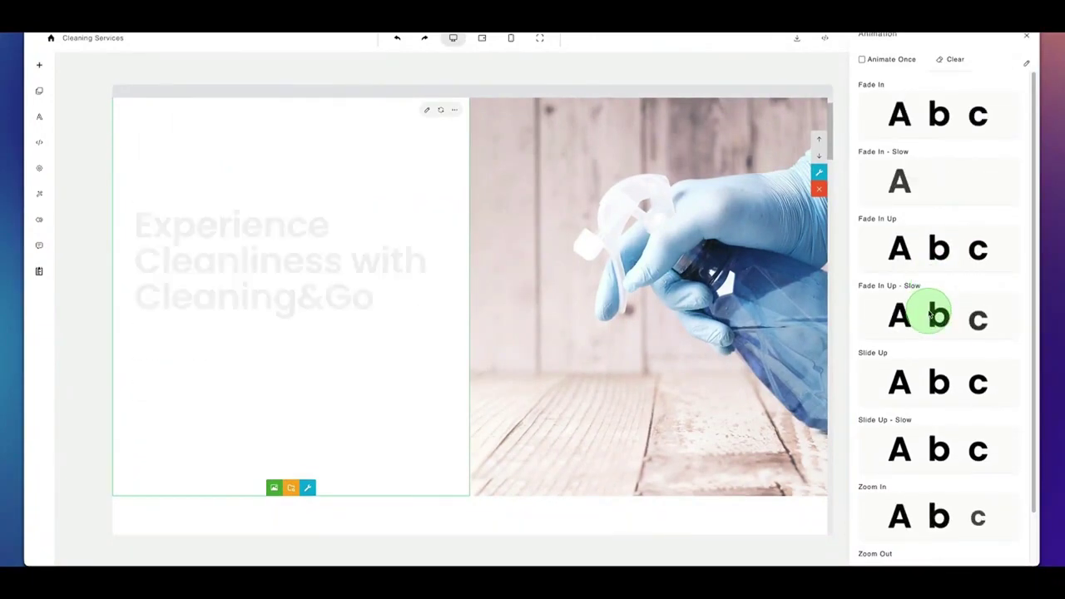
{"action": "left_click", "coordinate": [915, 453]}
{"action": "scroll", "coordinate": [910, 452], "scroll_direction": "down", "scroll_amount": 1}
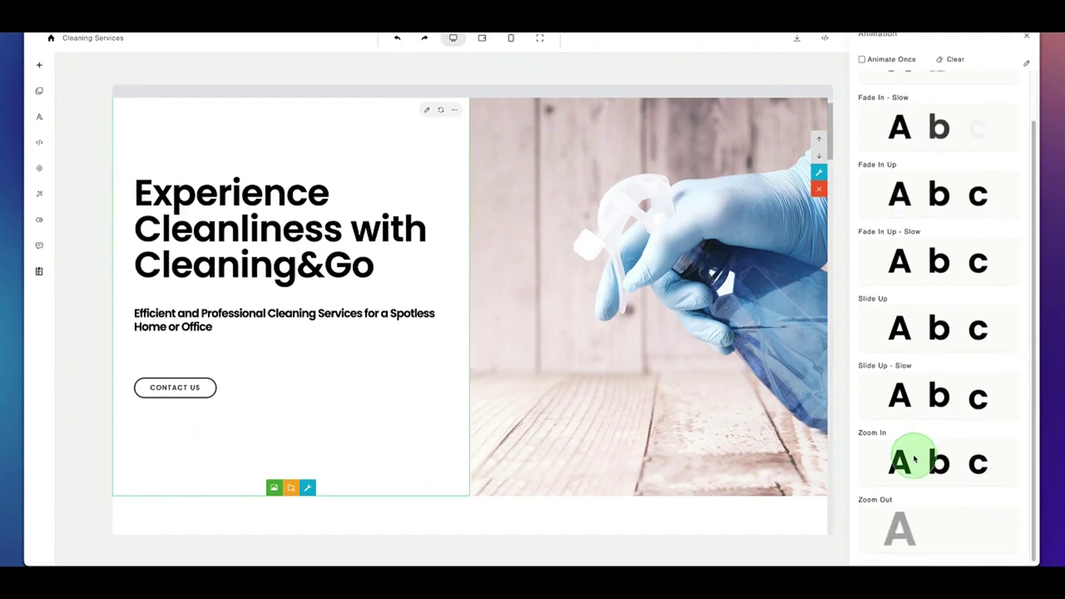
{"action": "left_click", "coordinate": [914, 458]}
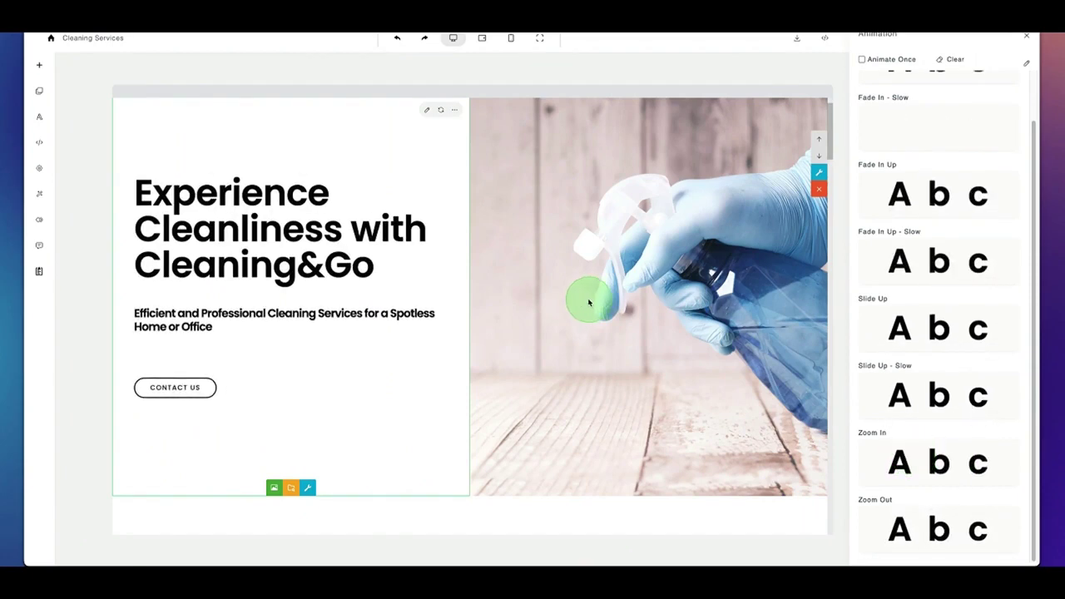
Step: Apply the same Zoom In entrance animation to the About section
{"action": "scroll", "coordinate": [588, 299], "scroll_direction": "down", "scroll_amount": 4}
{"action": "scroll", "coordinate": [589, 299], "scroll_direction": "down", "scroll_amount": 1}
{"action": "left_click", "coordinate": [174, 292]}
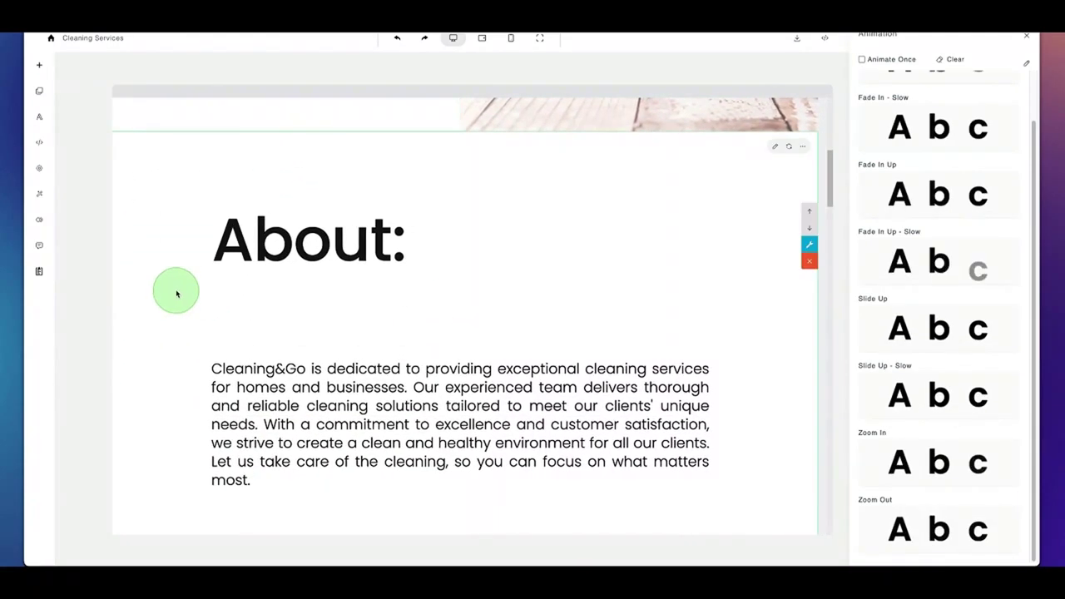
{"action": "left_click", "coordinate": [938, 453]}
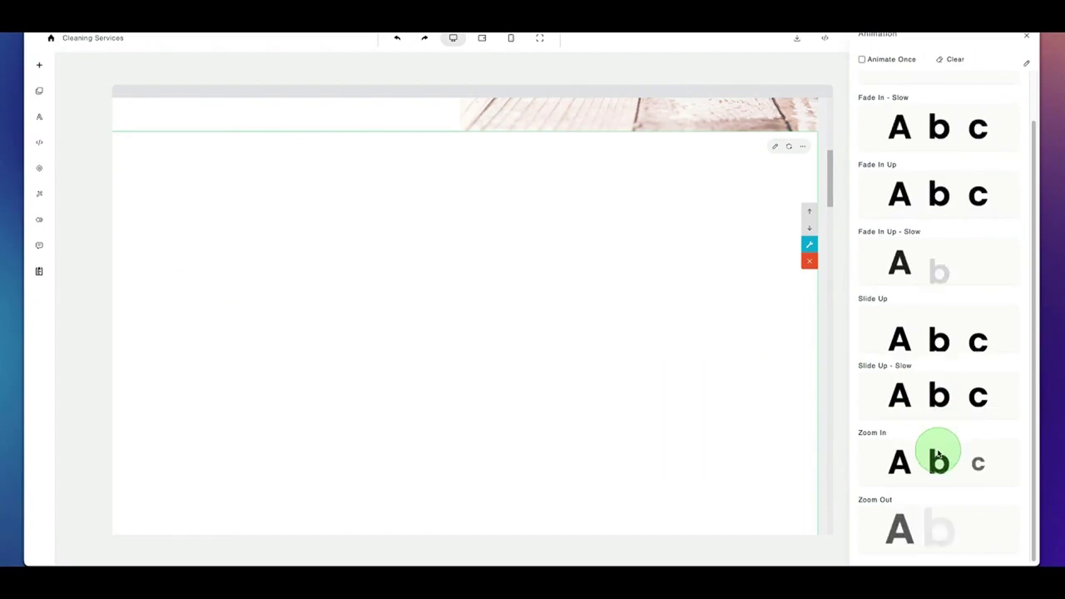
{"action": "scroll", "coordinate": [668, 316], "scroll_direction": "up", "scroll_amount": 5}
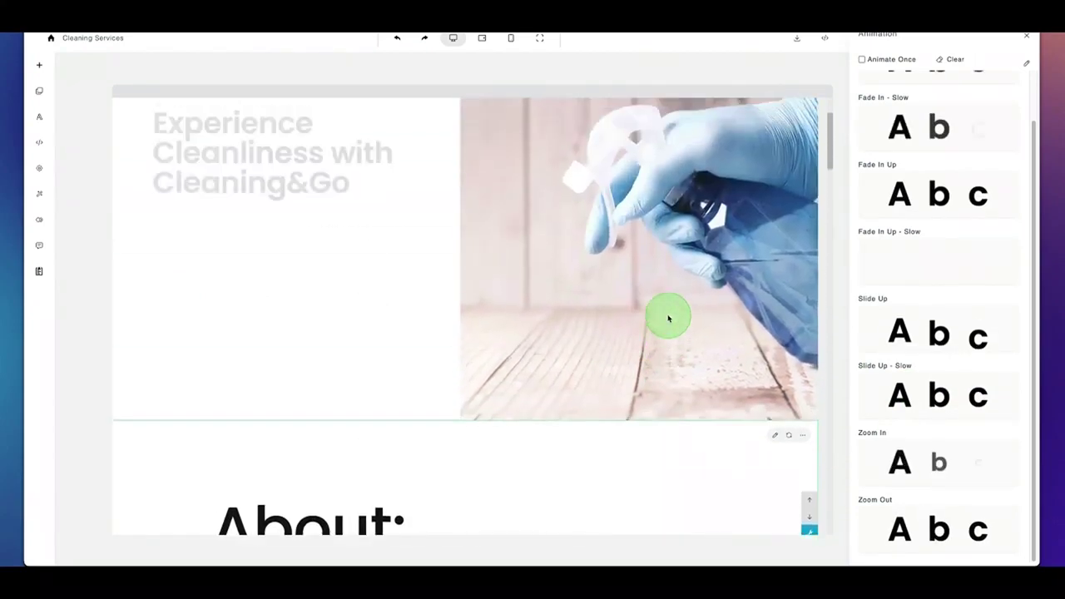
{"action": "scroll", "coordinate": [667, 316], "scroll_direction": "down", "scroll_amount": 5}
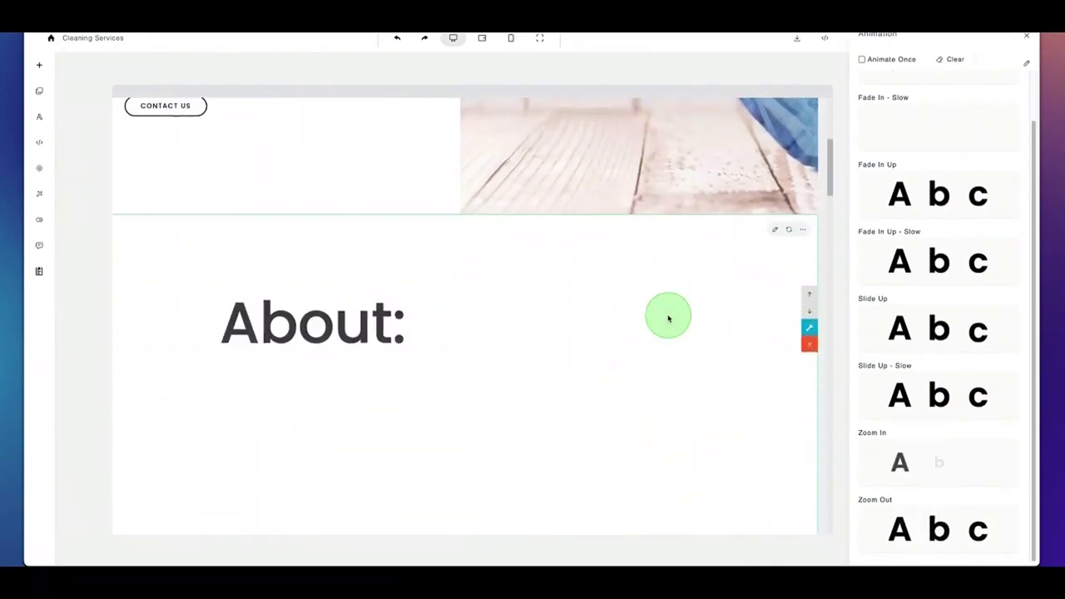
{"action": "scroll", "coordinate": [667, 319], "scroll_direction": "down", "scroll_amount": 1}
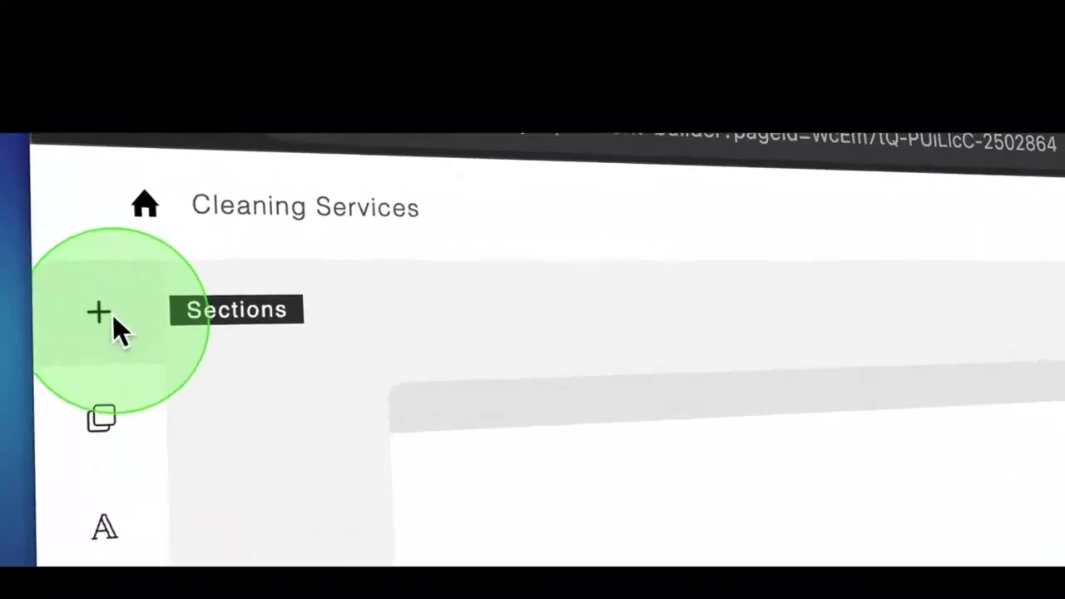
Step: Browse the section template gallery through the Header, Article and Photo categories
{"action": "left_click", "coordinate": [114, 318]}
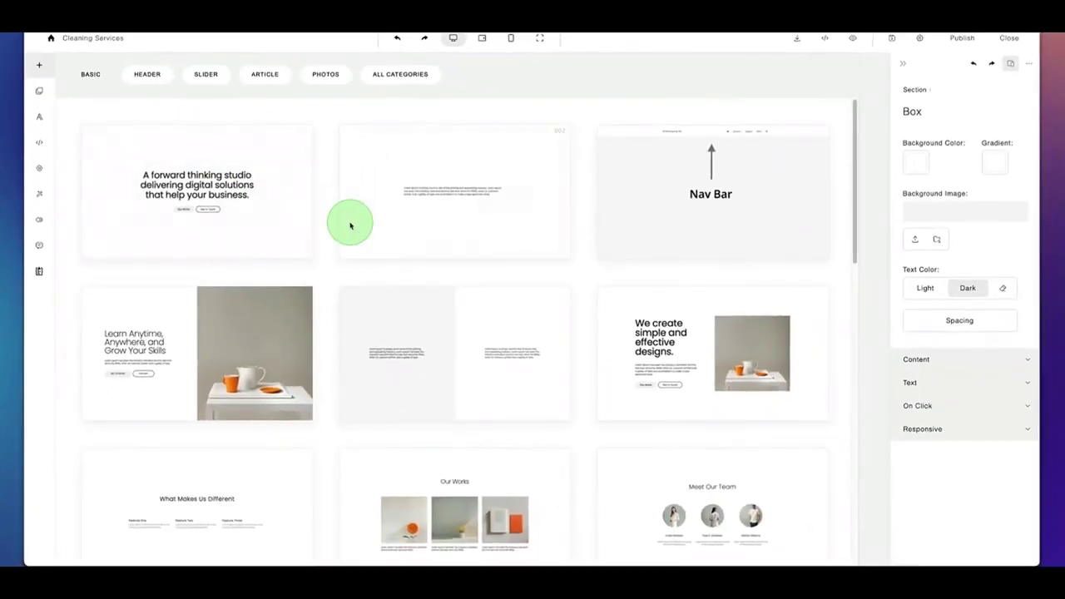
{"action": "scroll", "coordinate": [350, 227], "scroll_direction": "down", "scroll_amount": 5}
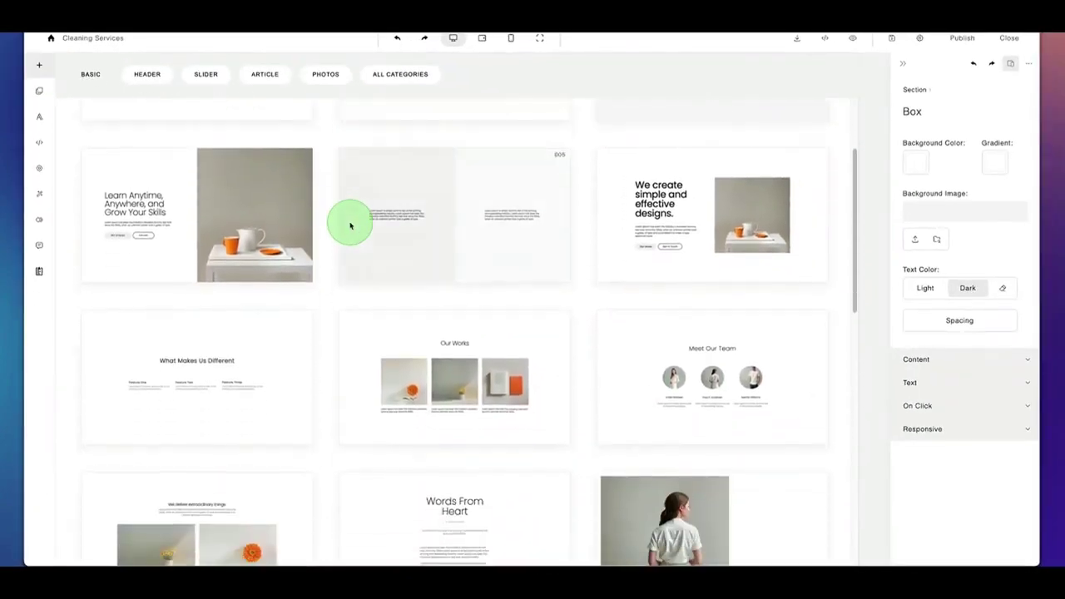
{"action": "scroll", "coordinate": [351, 226], "scroll_direction": "down", "scroll_amount": 7}
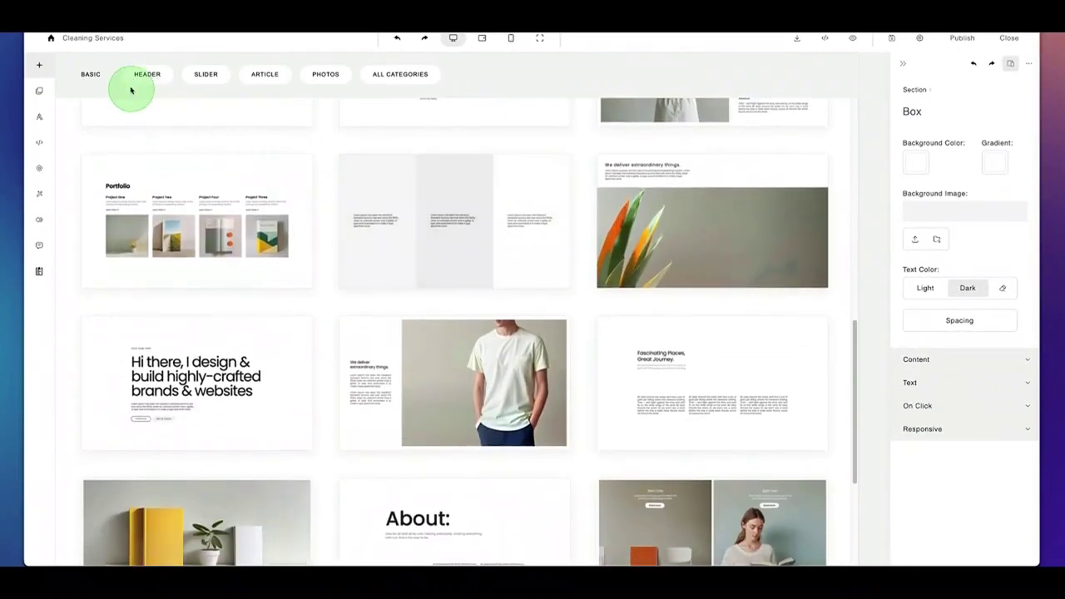
{"action": "left_click", "coordinate": [147, 76]}
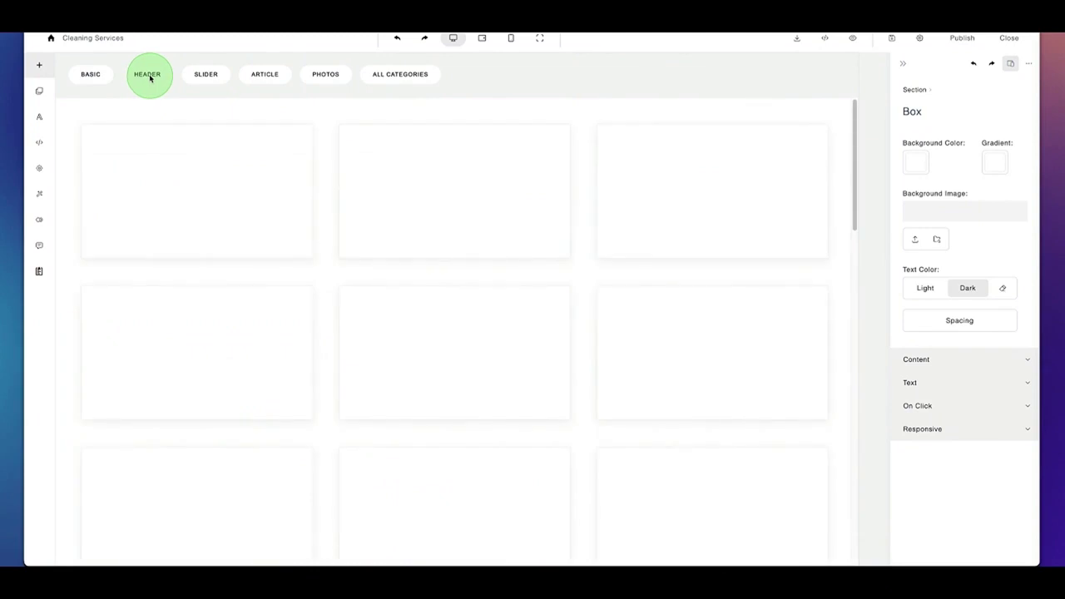
{"action": "left_click", "coordinate": [258, 79]}
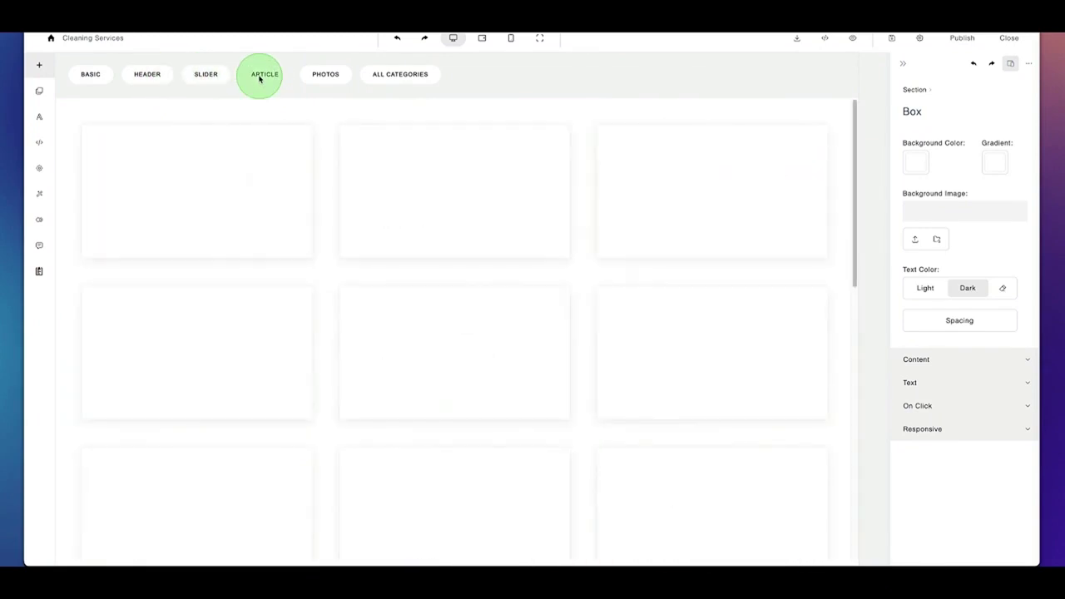
{"action": "left_click", "coordinate": [317, 75]}
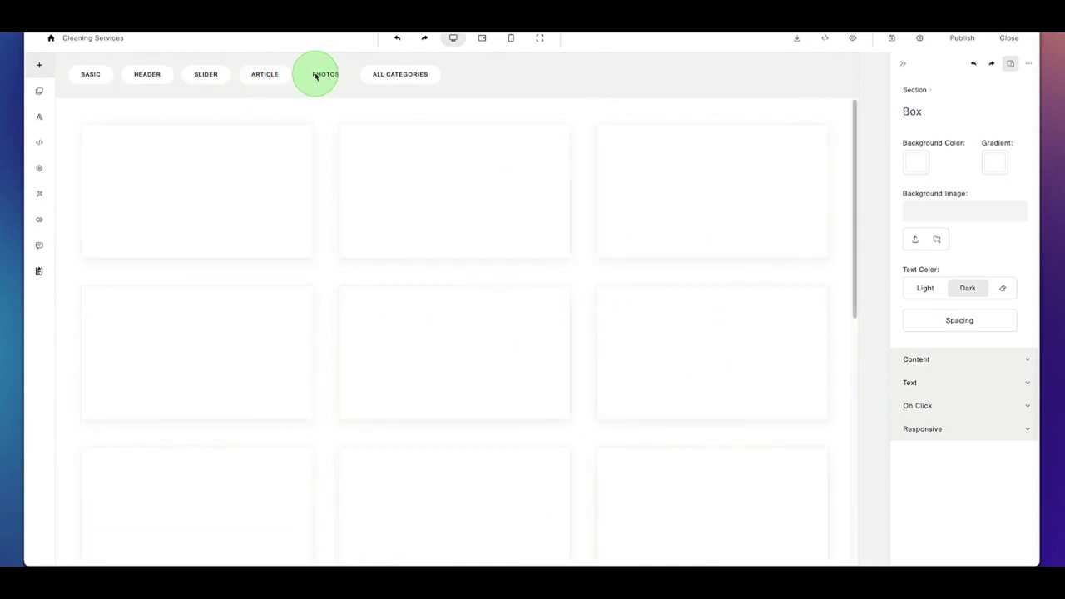
{"action": "left_click", "coordinate": [379, 75]}
{"action": "left_click", "coordinate": [99, 76]}
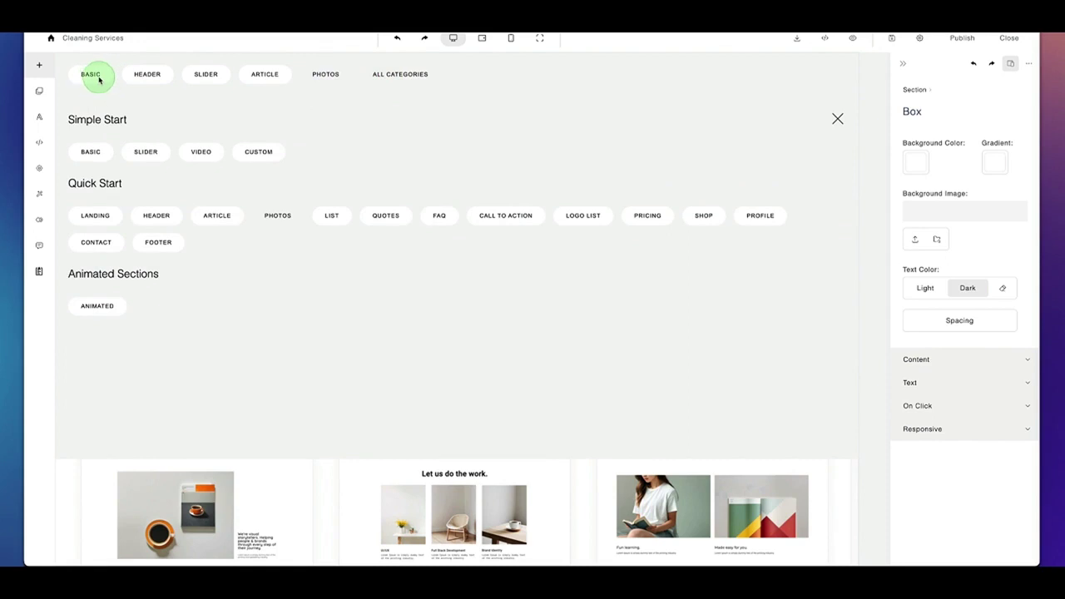
Step: Insert the full-width Header photo template with the Get in Touch button
{"action": "scroll", "coordinate": [506, 289], "scroll_direction": "down", "scroll_amount": 2}
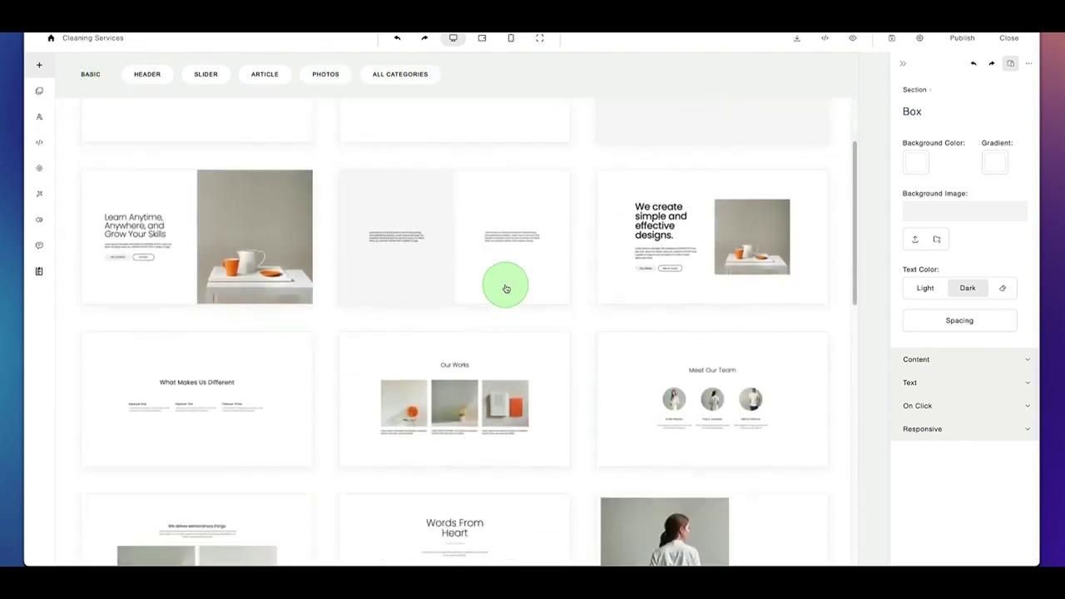
{"action": "scroll", "coordinate": [506, 289], "scroll_direction": "down", "scroll_amount": 5}
{"action": "scroll", "coordinate": [506, 287], "scroll_direction": "down", "scroll_amount": 3}
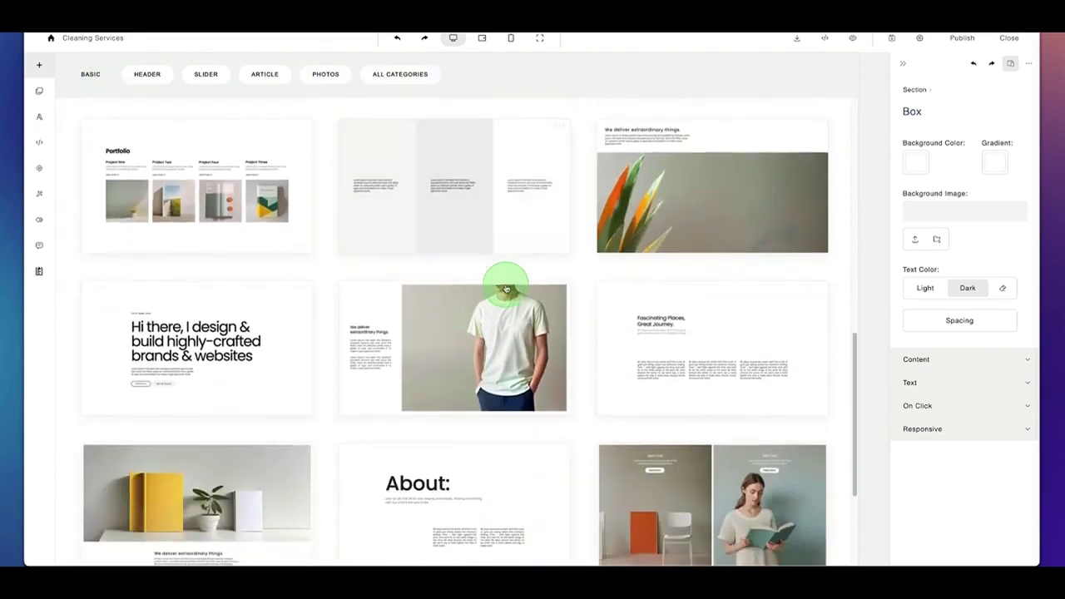
{"action": "scroll", "coordinate": [503, 286], "scroll_direction": "up", "scroll_amount": 2}
{"action": "left_click", "coordinate": [146, 75]}
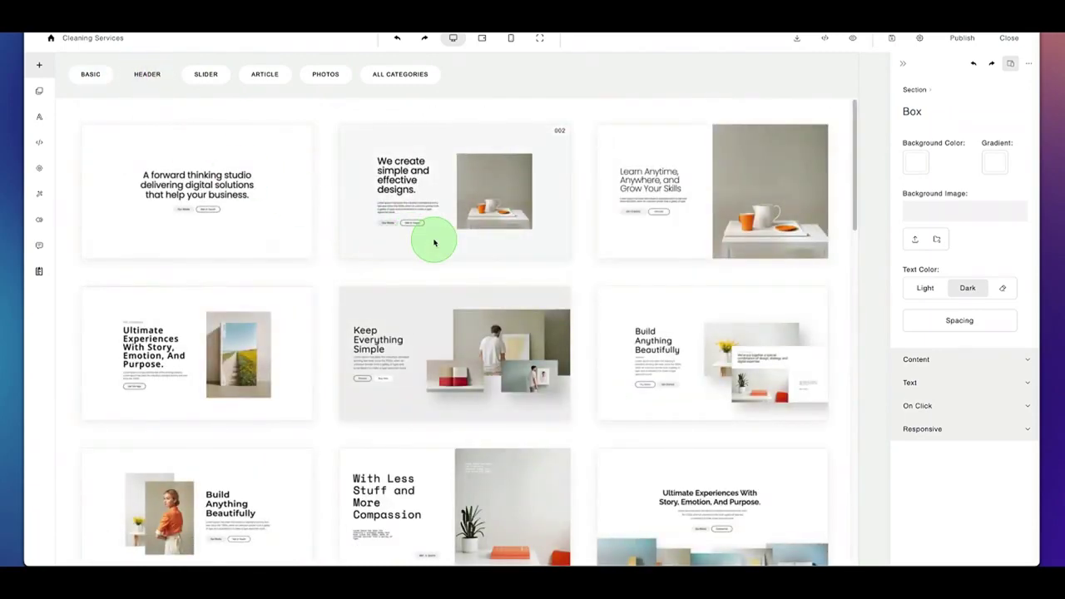
{"action": "scroll", "coordinate": [429, 240], "scroll_direction": "down", "scroll_amount": 6}
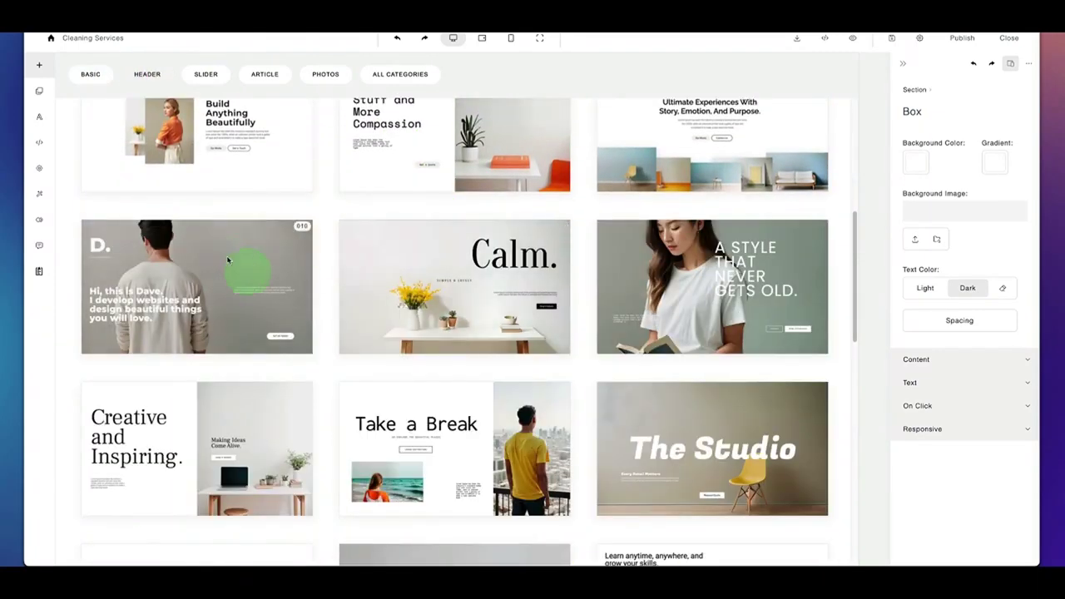
{"action": "left_click", "coordinate": [211, 269]}
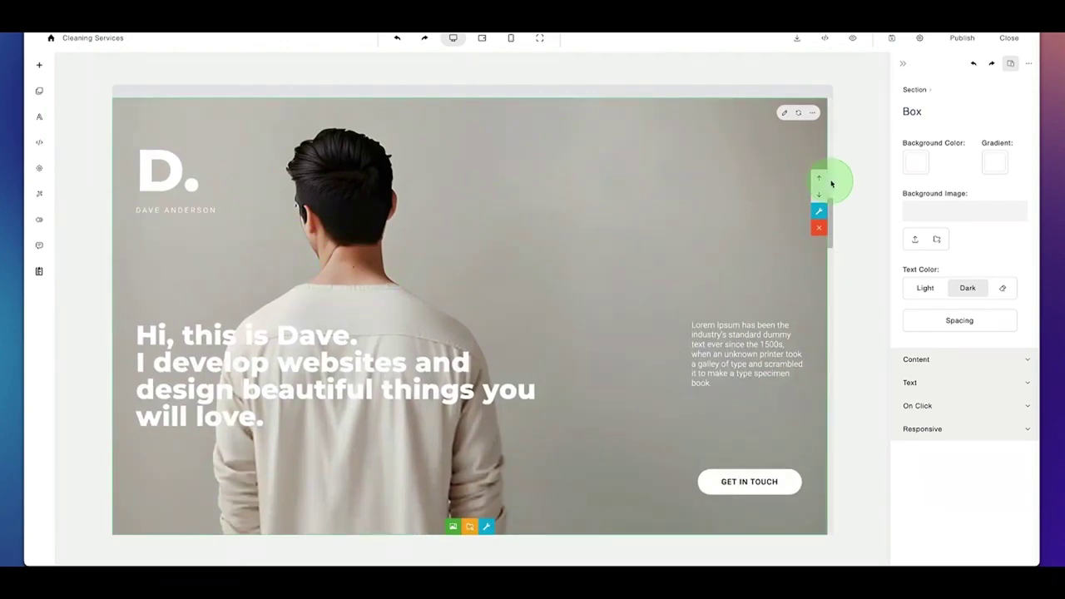
Step: Give the hero section the stock background of blue-gloved hands wiping a desk
{"action": "left_click", "coordinate": [819, 181]}
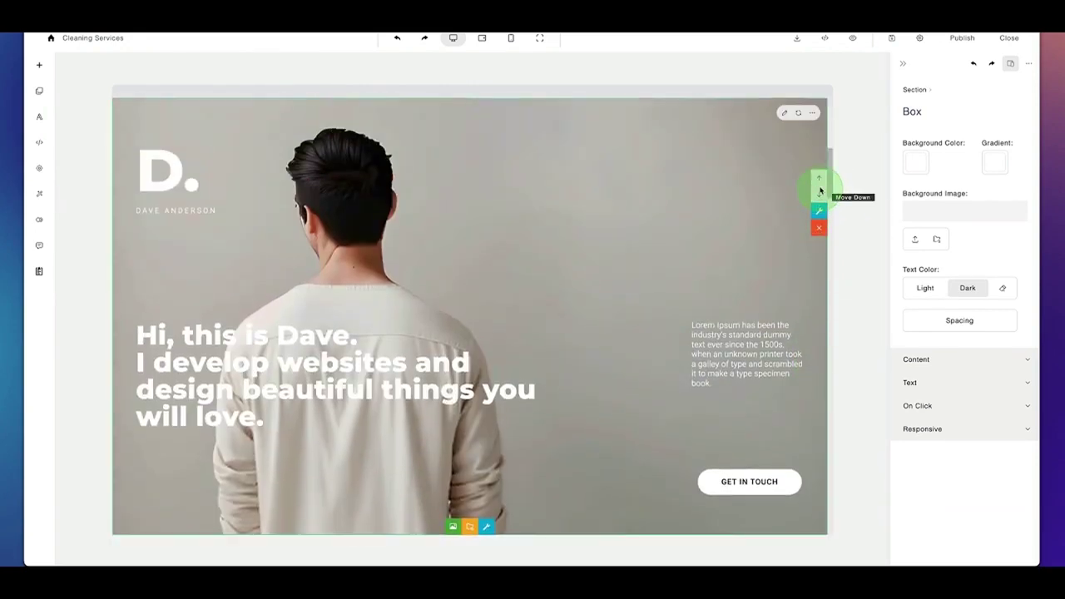
{"action": "left_click", "coordinate": [819, 191]}
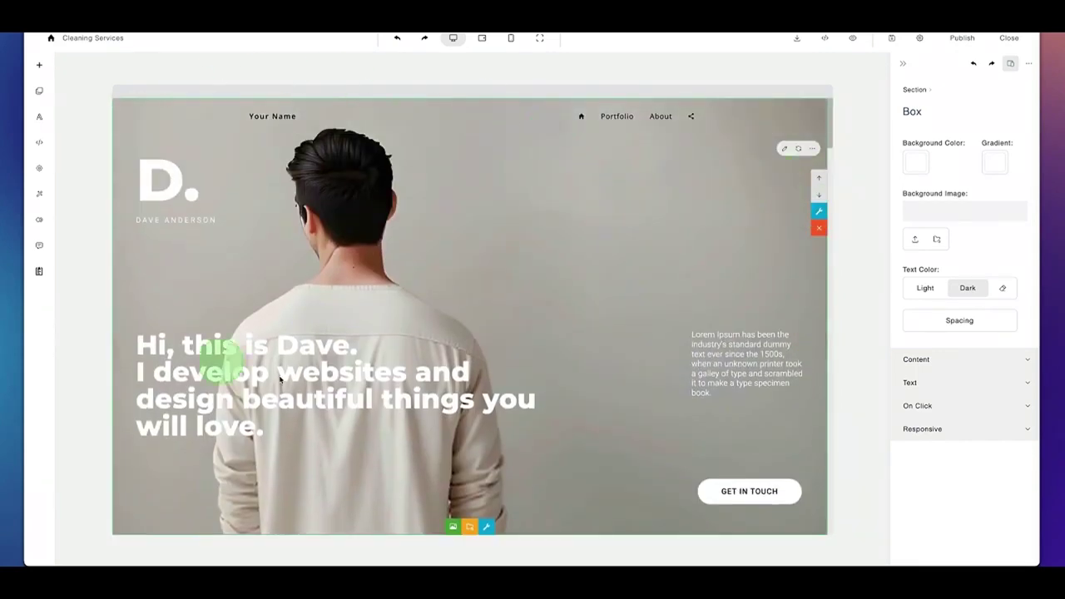
{"action": "left_click", "coordinate": [720, 498]}
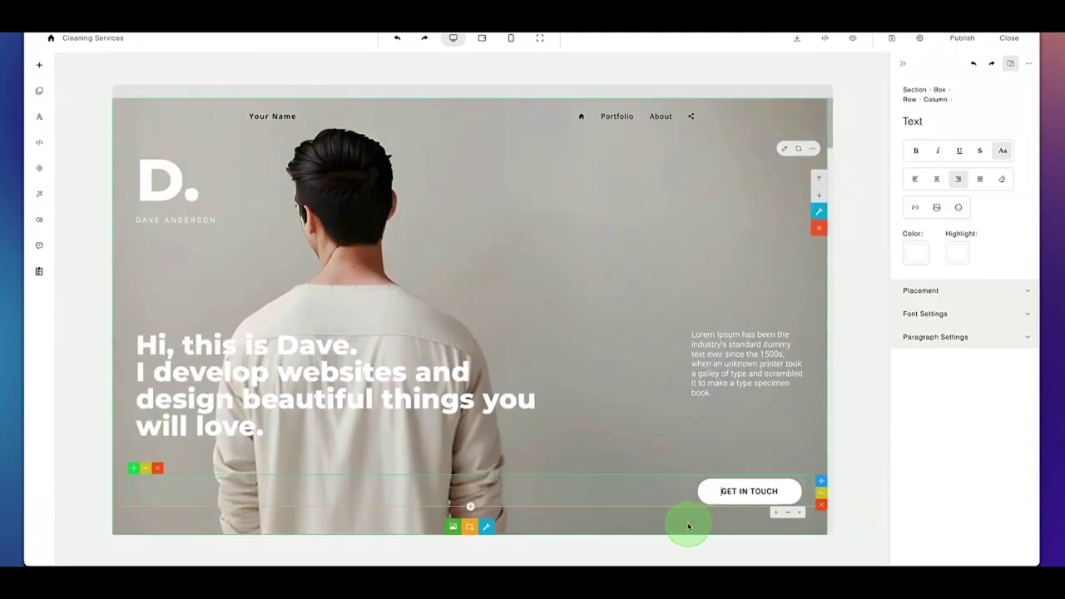
{"action": "left_click", "coordinate": [688, 526]}
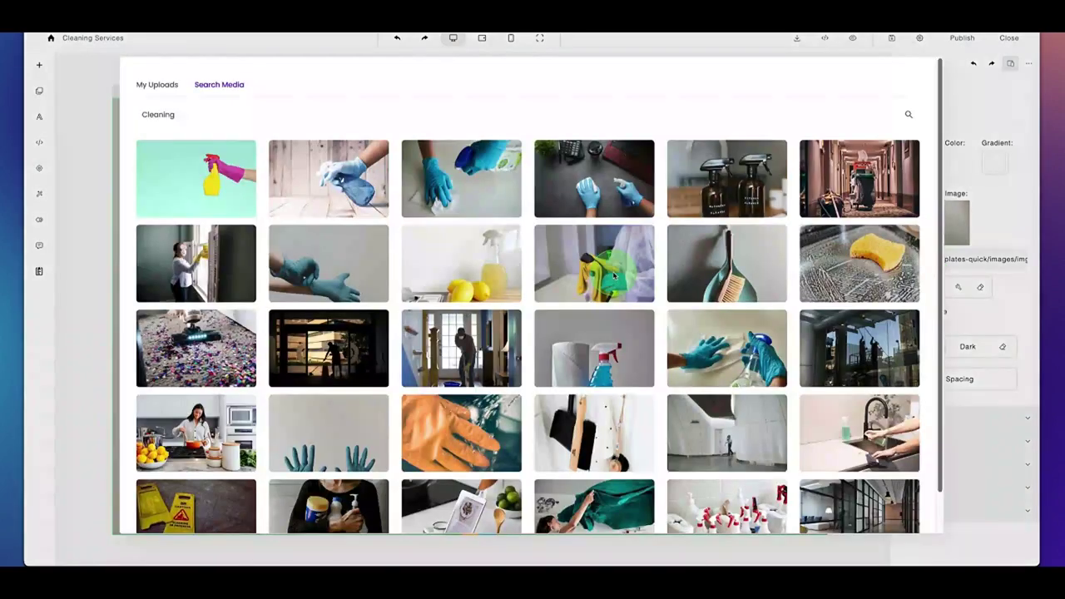
{"action": "left_click", "coordinate": [623, 188]}
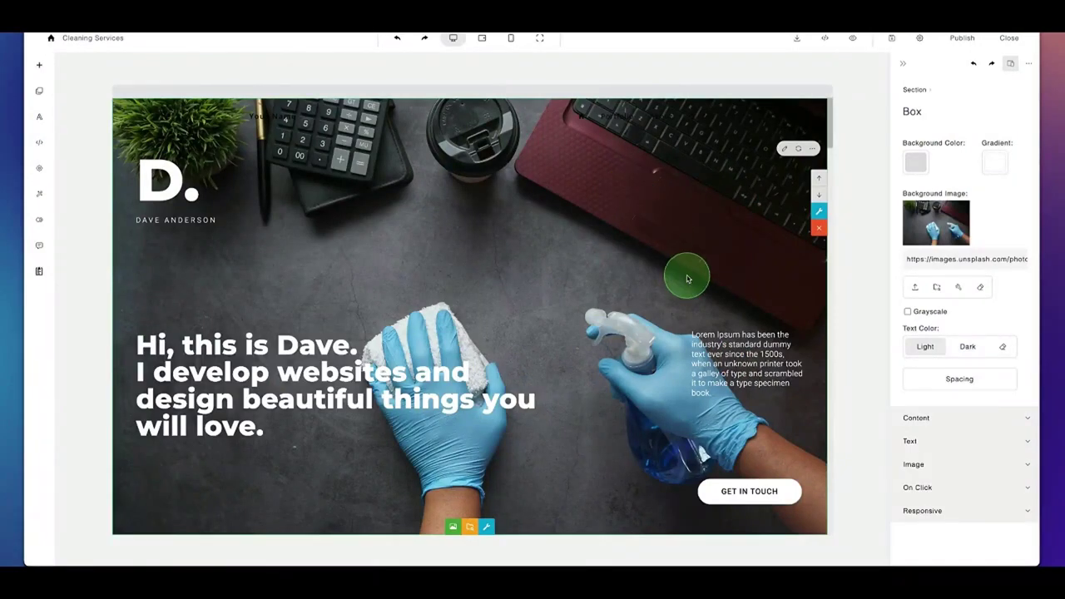
{"action": "scroll", "coordinate": [688, 275], "scroll_direction": "down", "scroll_amount": 2}
{"action": "scroll", "coordinate": [687, 278], "scroll_direction": "up", "scroll_amount": 1}
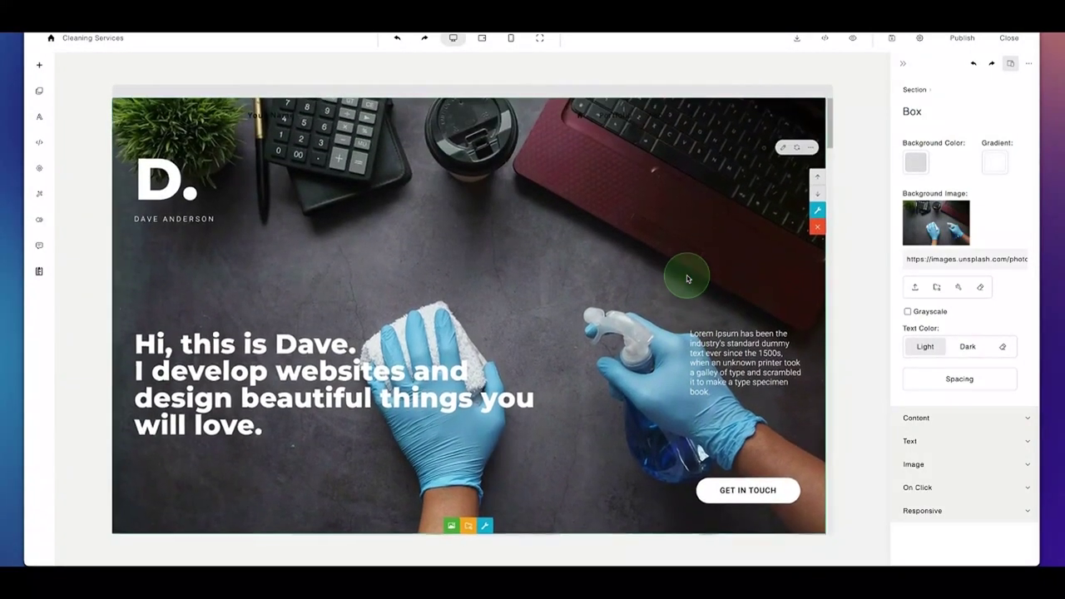
{"action": "scroll", "coordinate": [657, 278], "scroll_direction": "up", "scroll_amount": 1}
{"action": "scroll", "coordinate": [635, 278], "scroll_direction": "down", "scroll_amount": 5}
Step: Have the AI Assistant rewrite the selected About paragraph
{"action": "scroll", "coordinate": [636, 279], "scroll_direction": "down", "scroll_amount": 6}
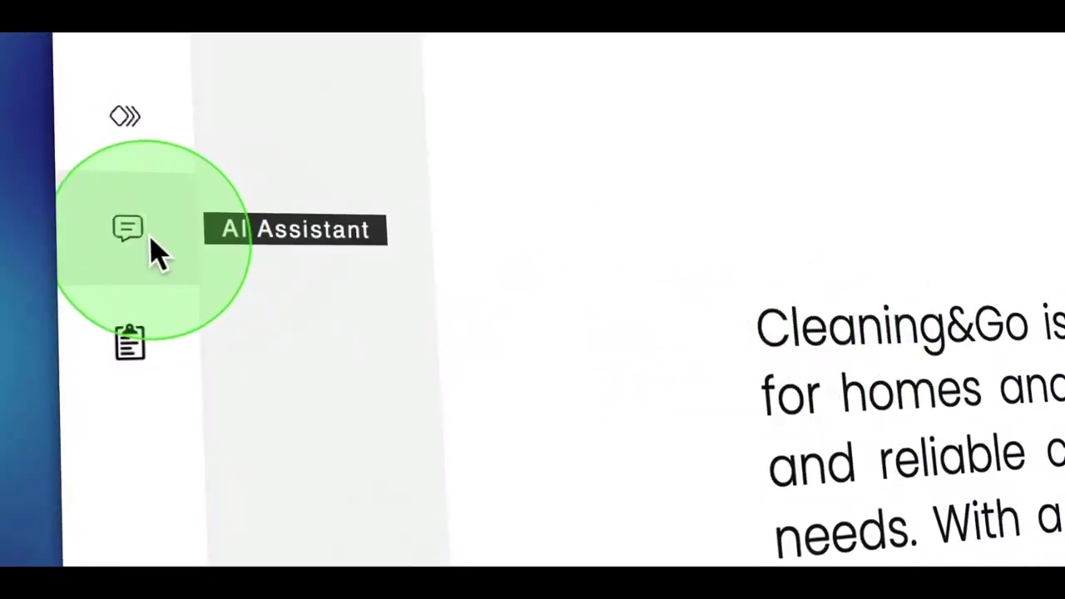
{"action": "left_click", "coordinate": [152, 239]}
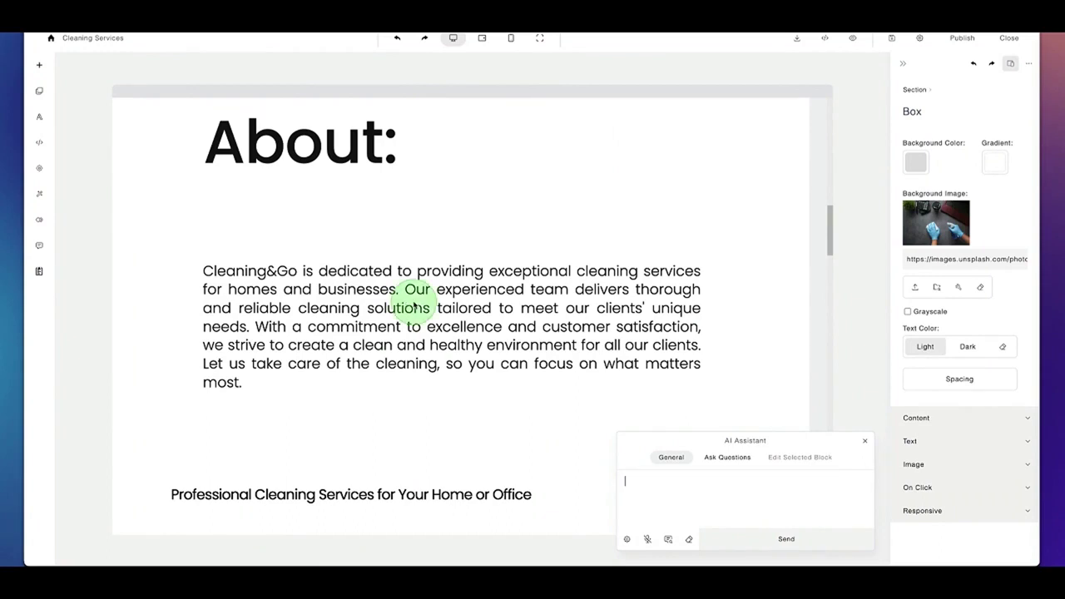
{"action": "left_click", "coordinate": [372, 293]}
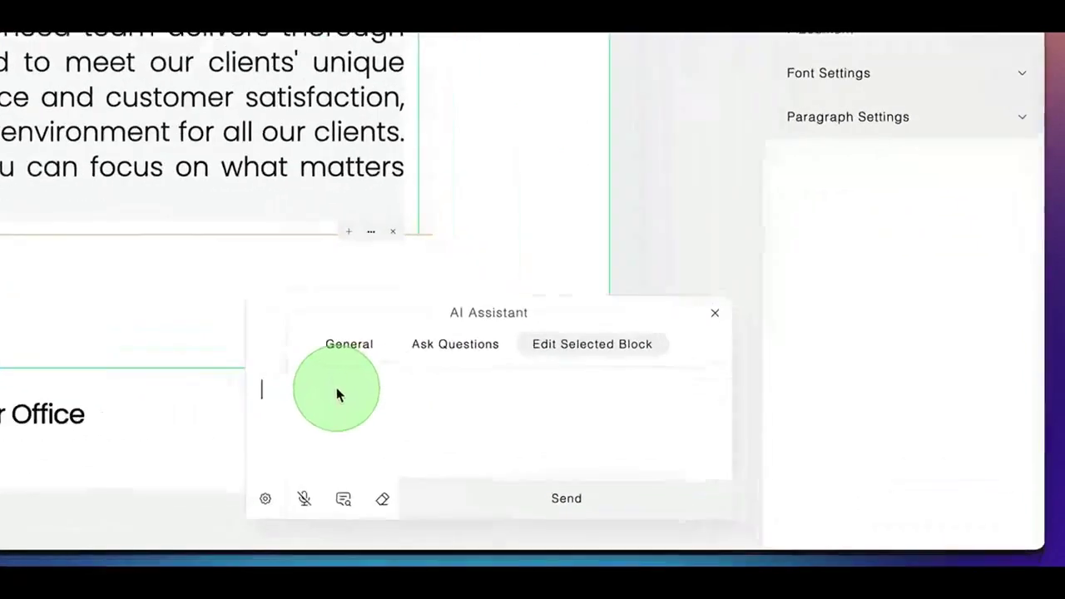
{"action": "type", "text": "Rewrite this paragraph"}
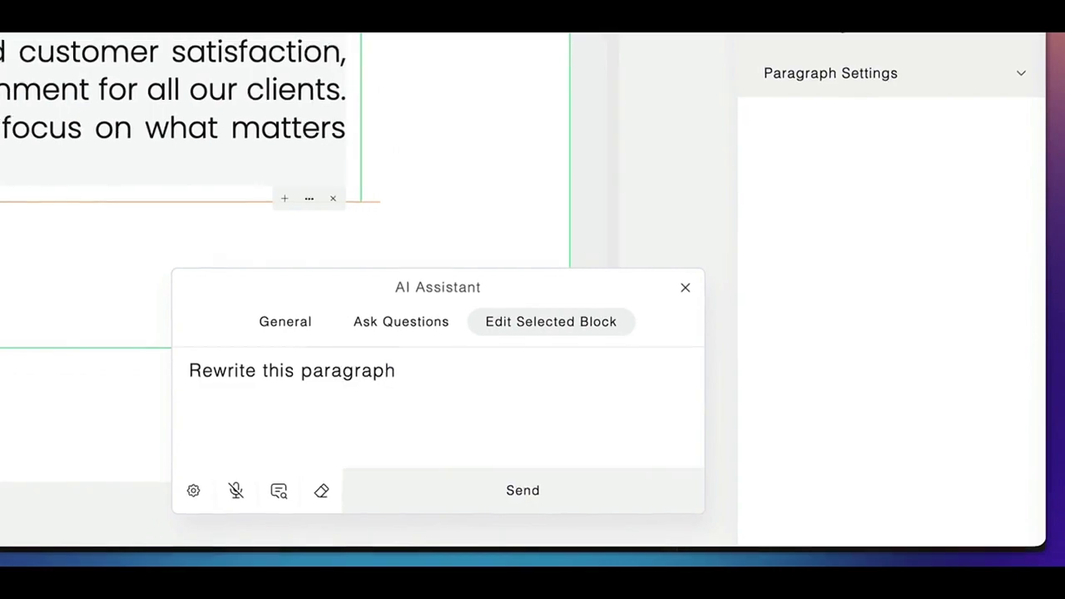
{"action": "key", "text": "Return"}
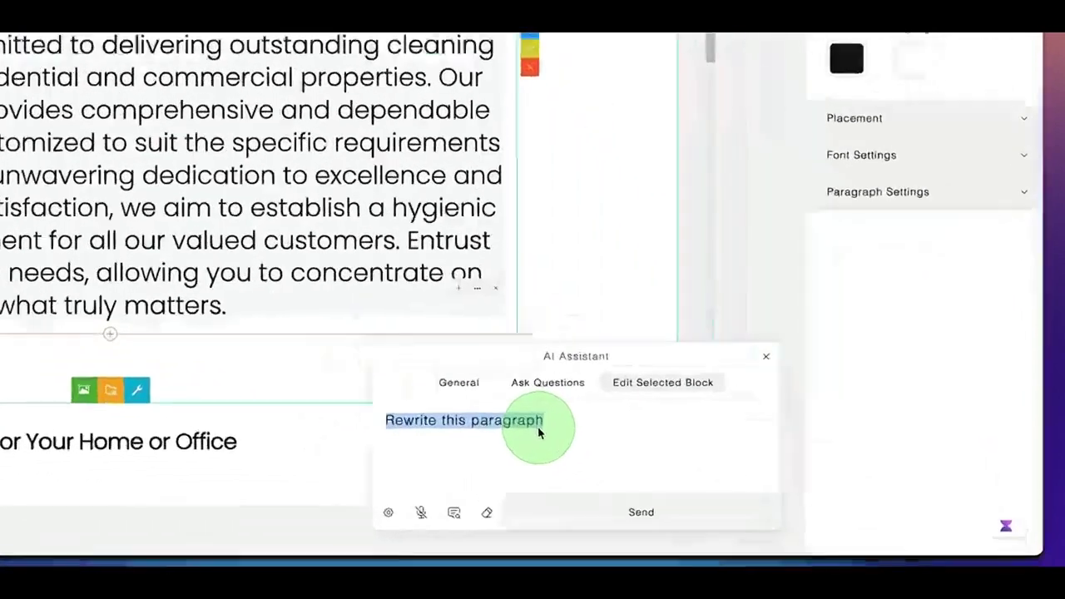
Step: Ask the assistant to make the paragraph font blue, then draft 'Add a black border'
{"action": "type", "text": "make the font"}
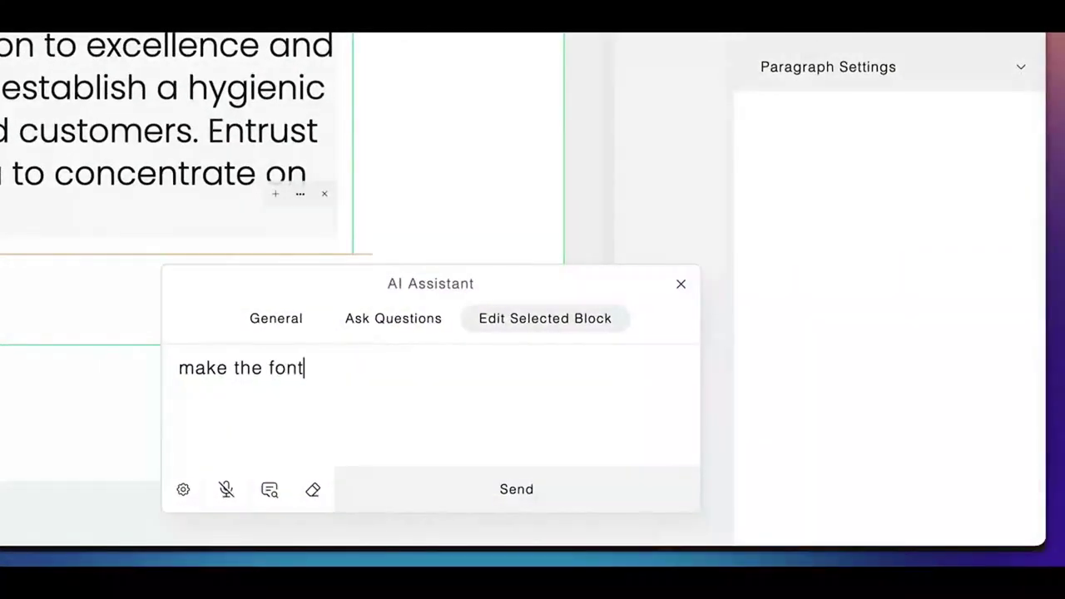
{"action": "type", "text": " blue"}
{"action": "key", "text": "Return"}
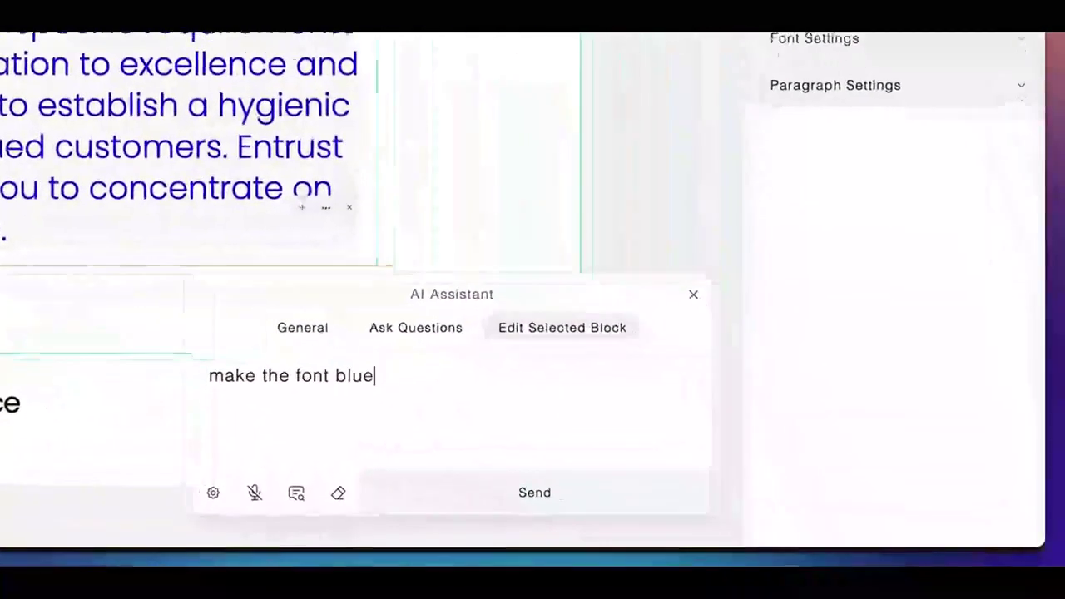
{"action": "key", "text": "ctrl+a"}
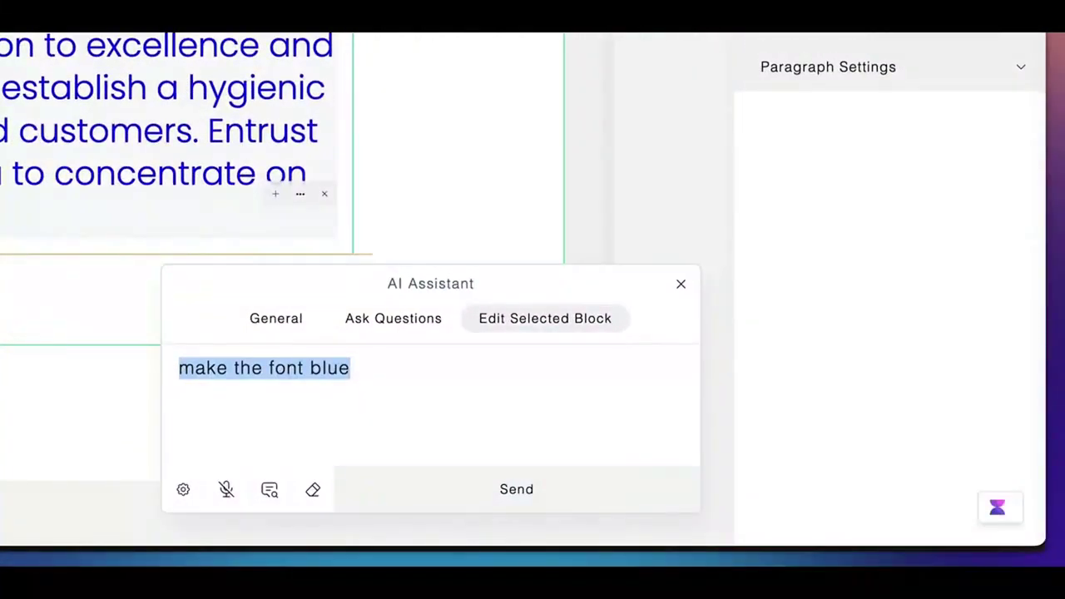
{"action": "type", "text": "Add"}
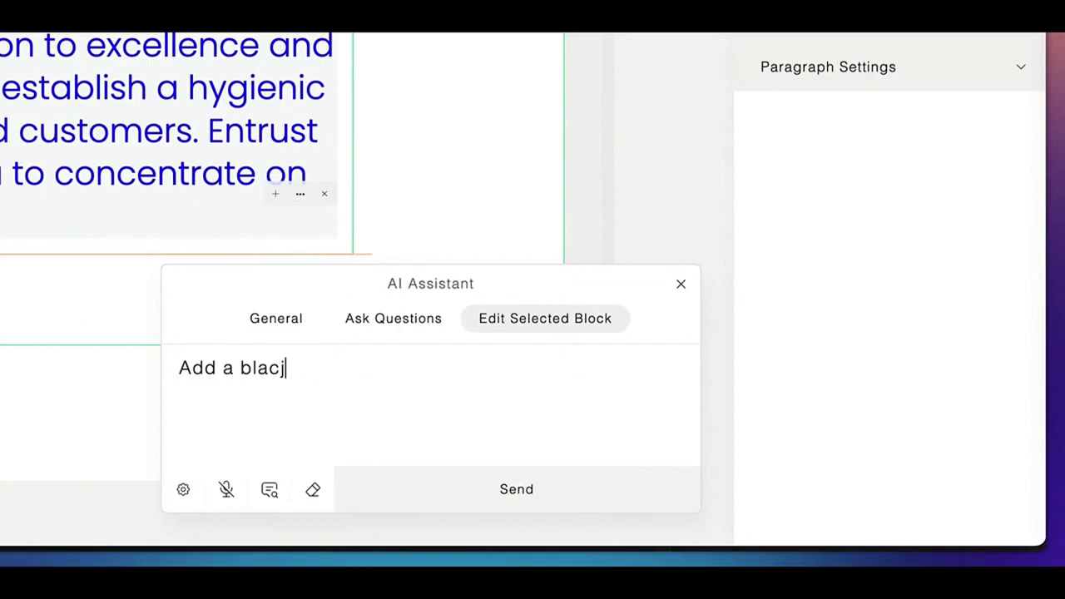
{"action": "type", "text": " a black border"}
Step: Add a black border to the About paragraph, then prompt 'Add a photo as background' for the section
{"action": "key", "text": "Return"}
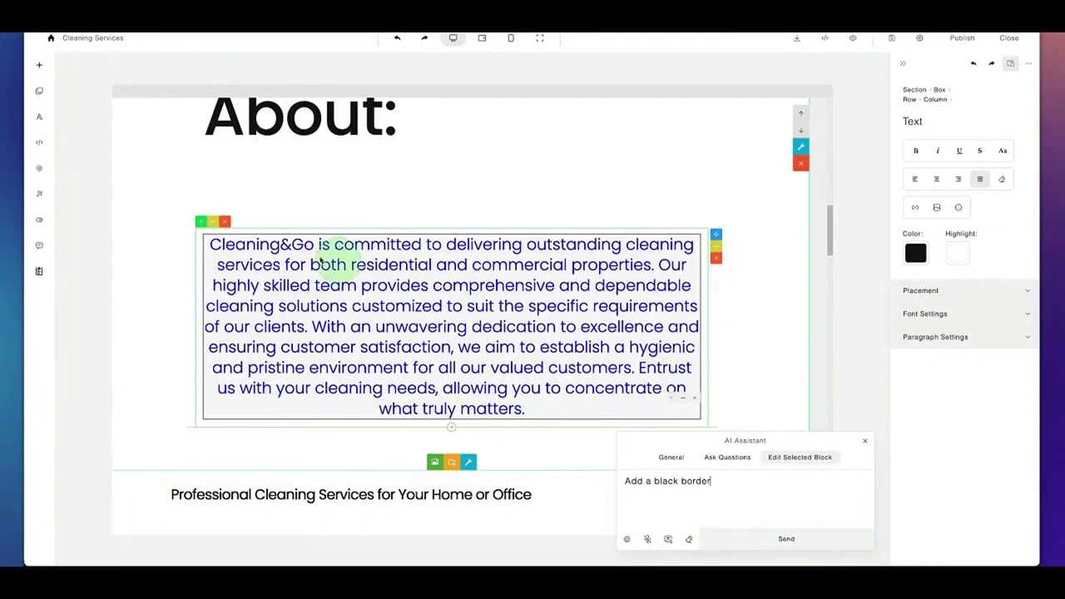
{"action": "left_click", "coordinate": [155, 279]}
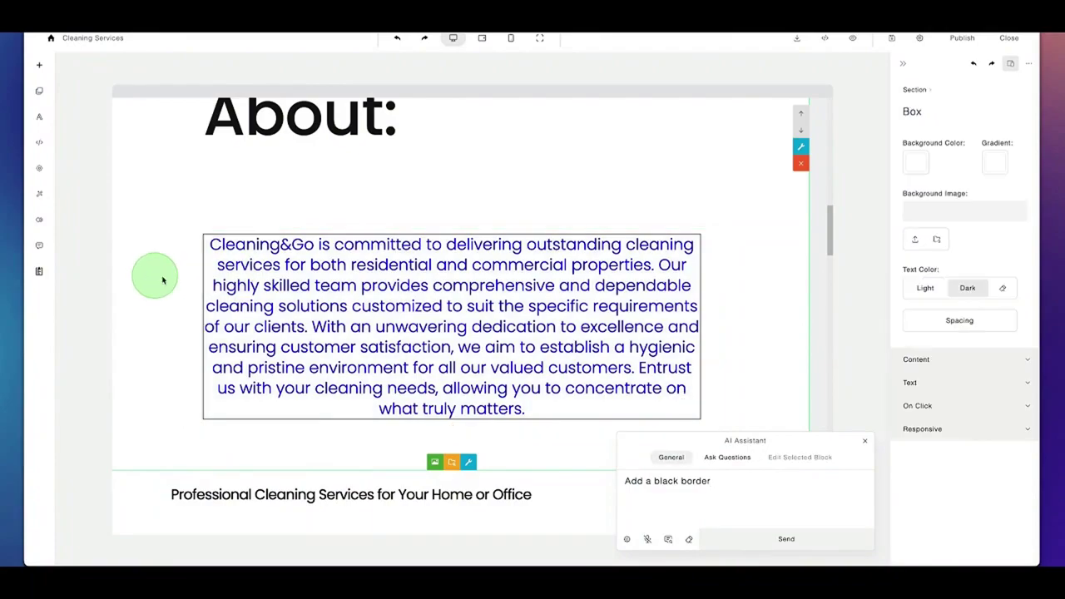
{"action": "scroll", "coordinate": [158, 307], "scroll_direction": "up", "scroll_amount": 1}
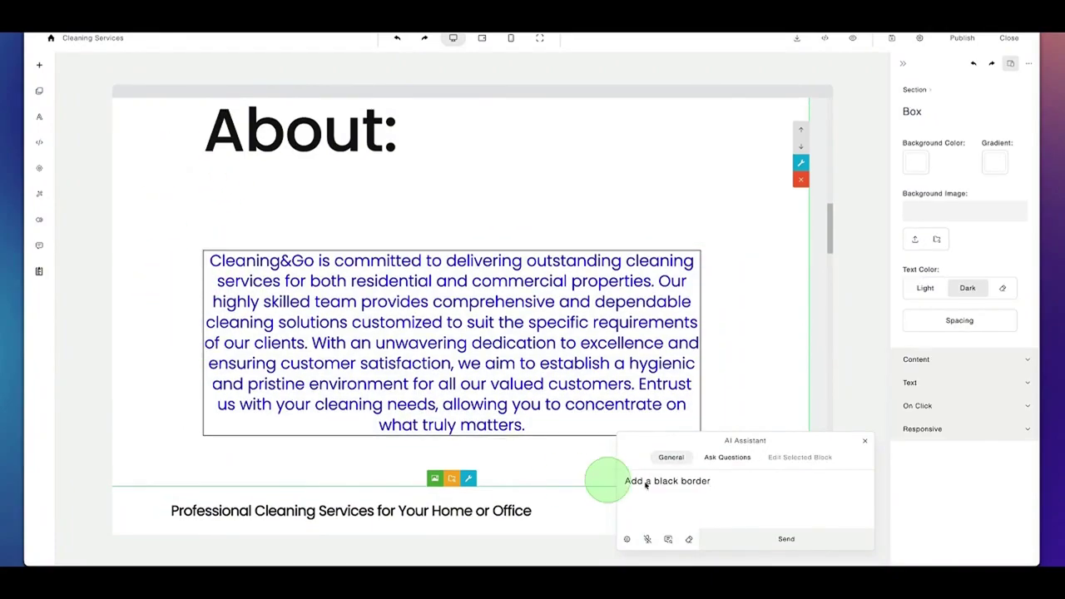
{"action": "left_click_drag", "start_coordinate": [616, 481], "coordinate": [725, 483]}
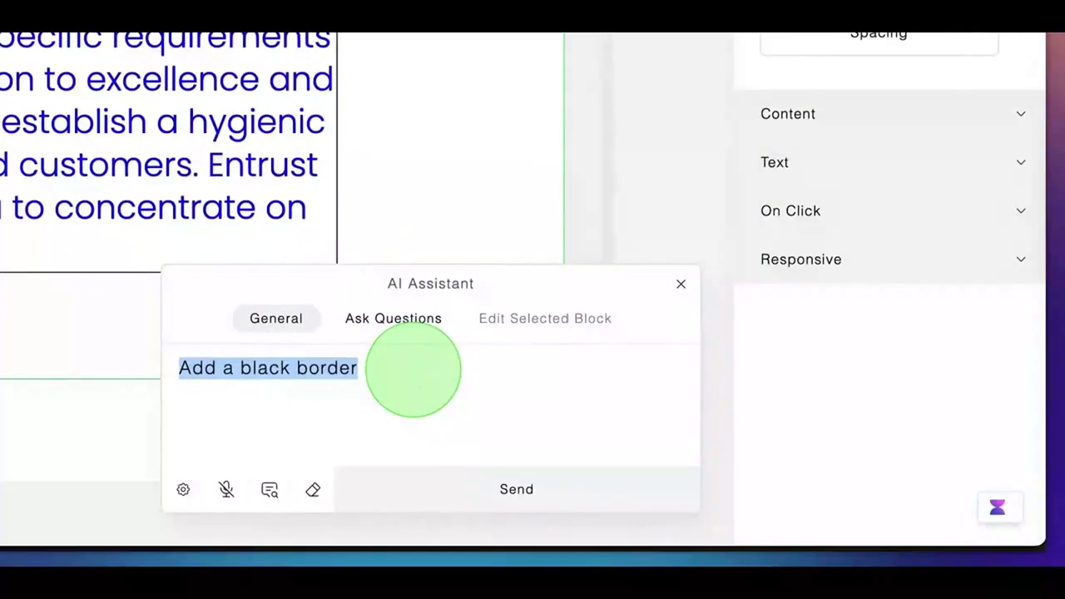
{"action": "type", "text": "Add a photo"}
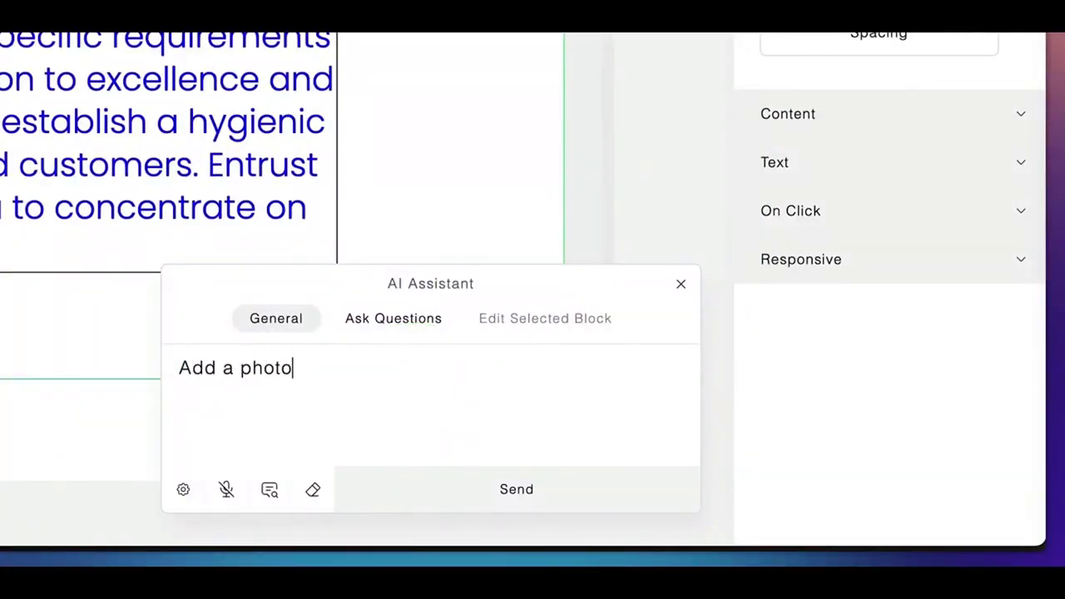
{"action": "type", "text": " as background"}
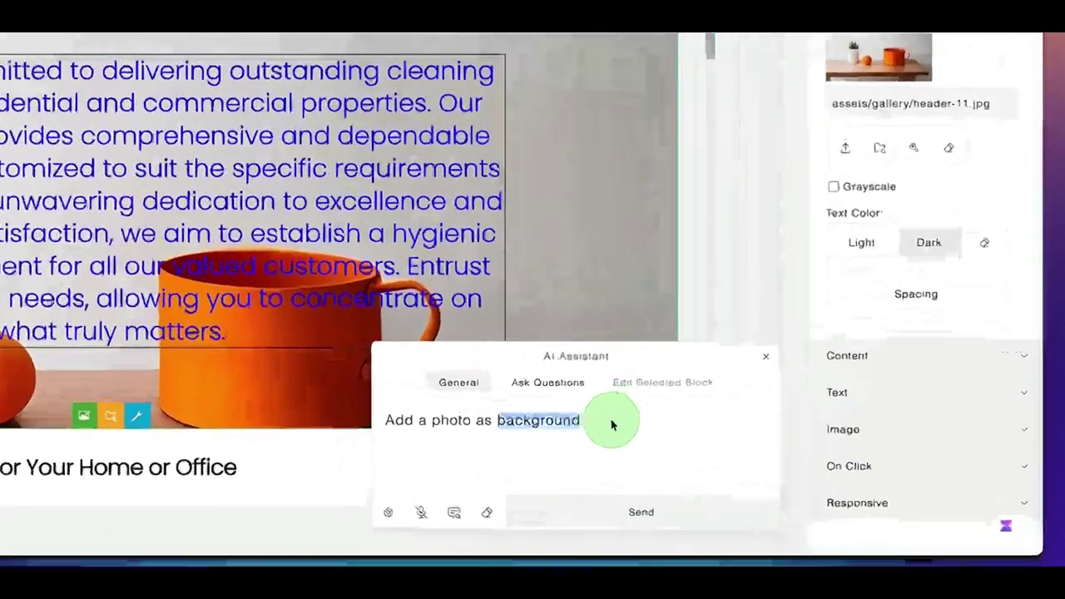
Step: Send the prompt 'Make the font smaller' to the AI Assistant
{"action": "triple_click", "coordinate": [766, 484]}
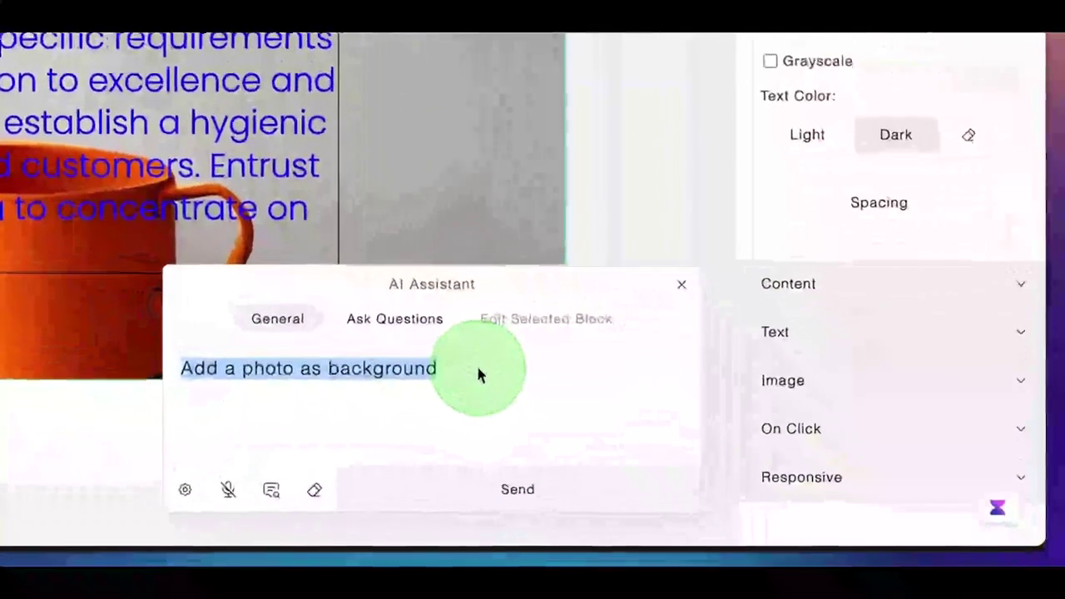
{"action": "type", "text": "Make th"}
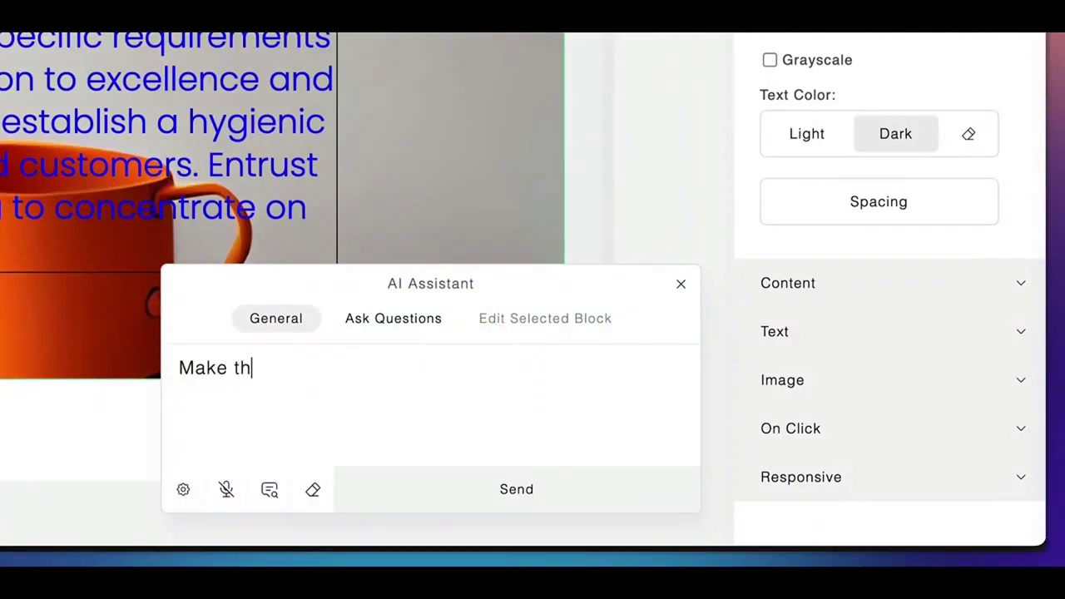
{"action": "type", "text": "e font smna"}
{"action": "key", "text": "BackSpace"}
{"action": "key", "text": "BackSpace"}
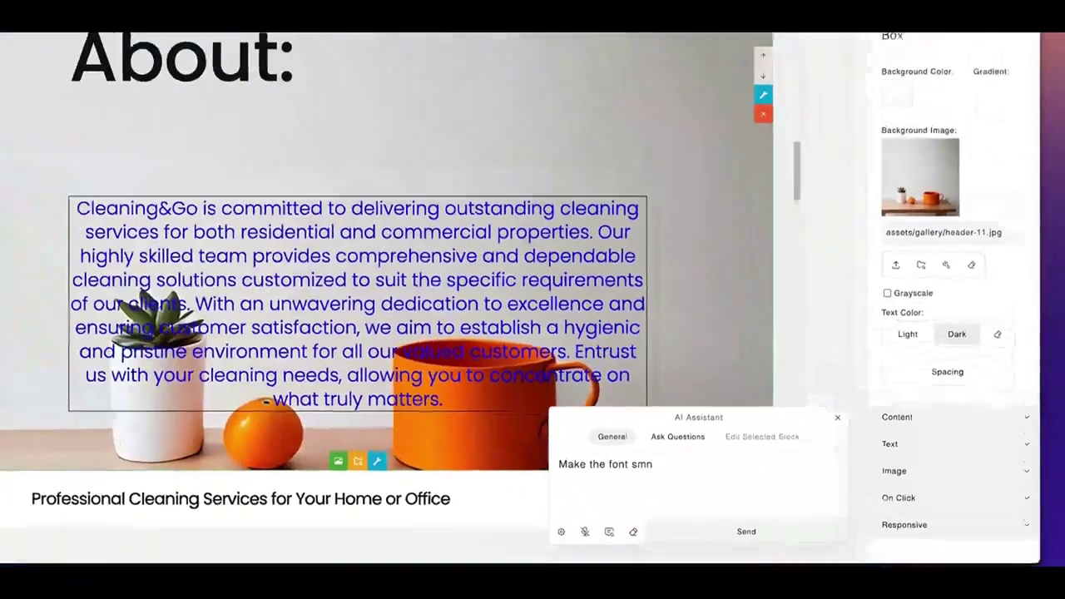
{"action": "type", "text": "aller"}
{"action": "left_click", "coordinate": [778, 539]}
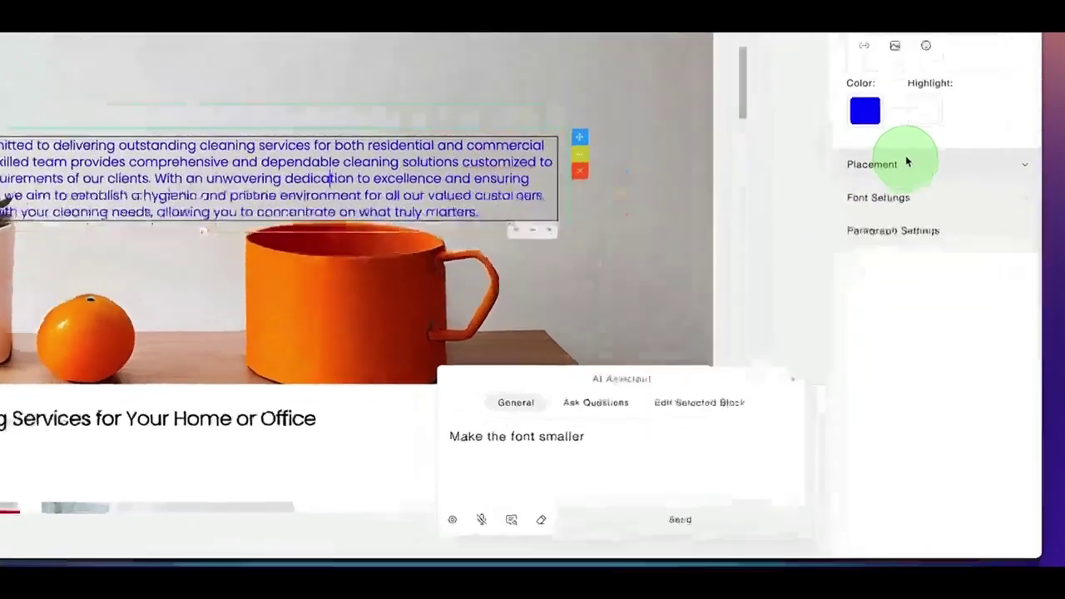
Step: Set the About paragraph's font size to 48 in Font Settings
{"action": "left_click", "coordinate": [925, 314]}
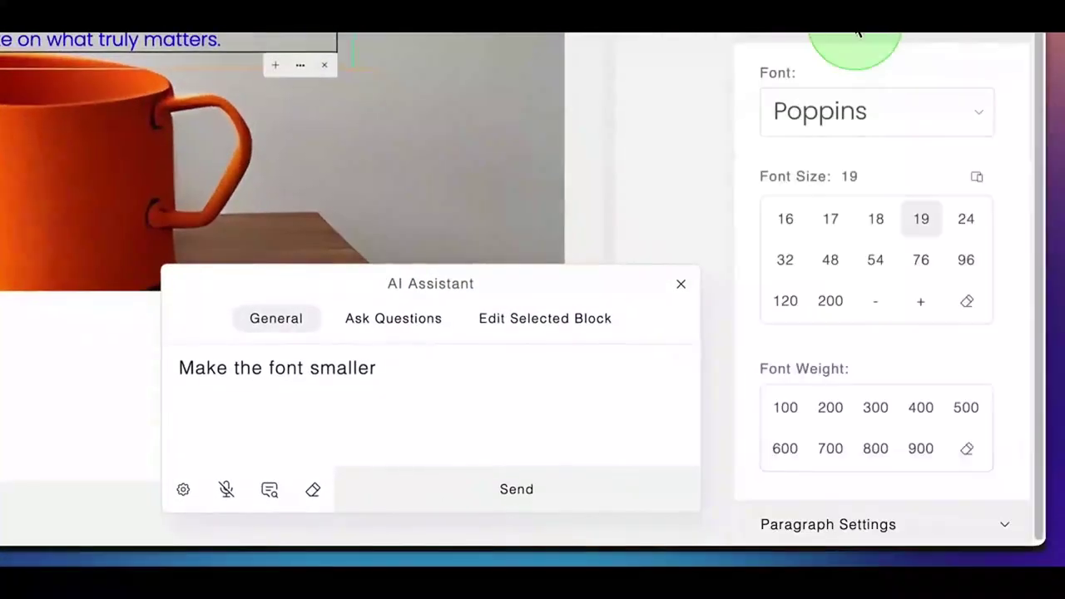
{"action": "left_click", "coordinate": [830, 257]}
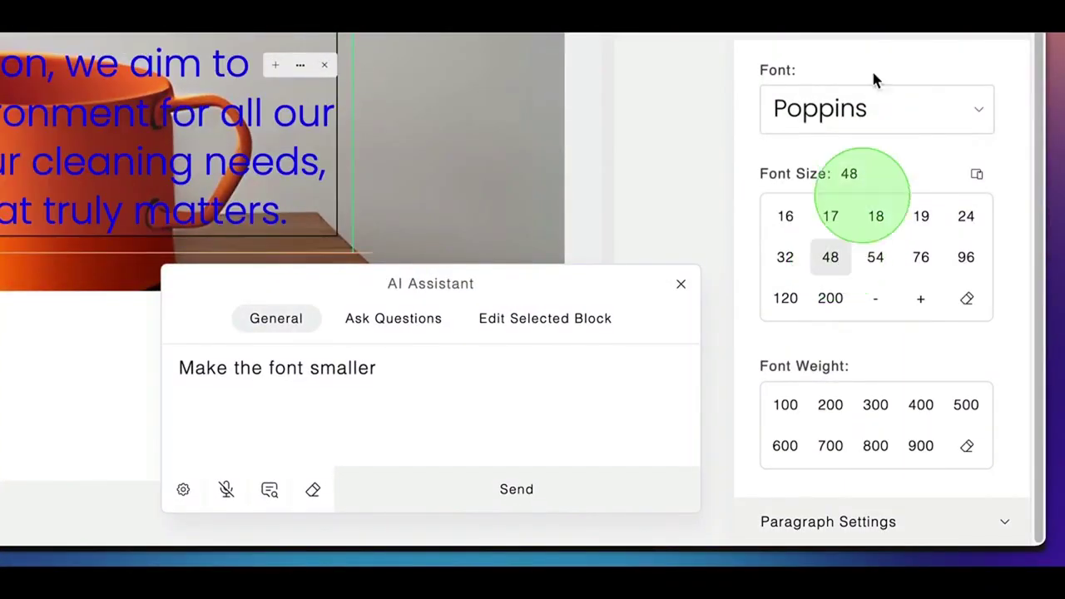
{"action": "left_click", "coordinate": [468, 52]}
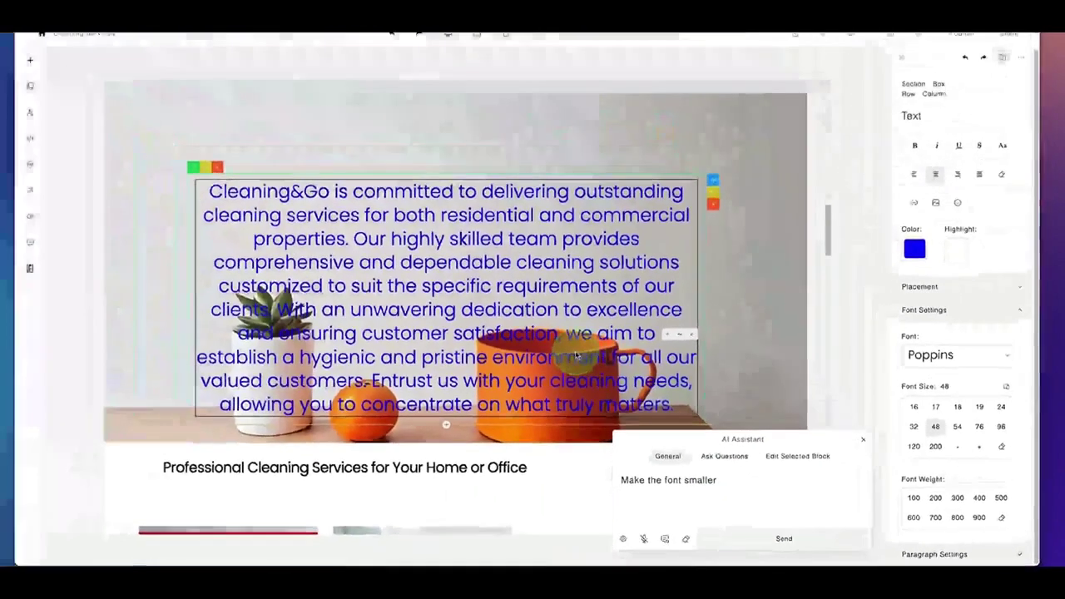
{"action": "scroll", "coordinate": [578, 356], "scroll_direction": "down", "scroll_amount": 10}
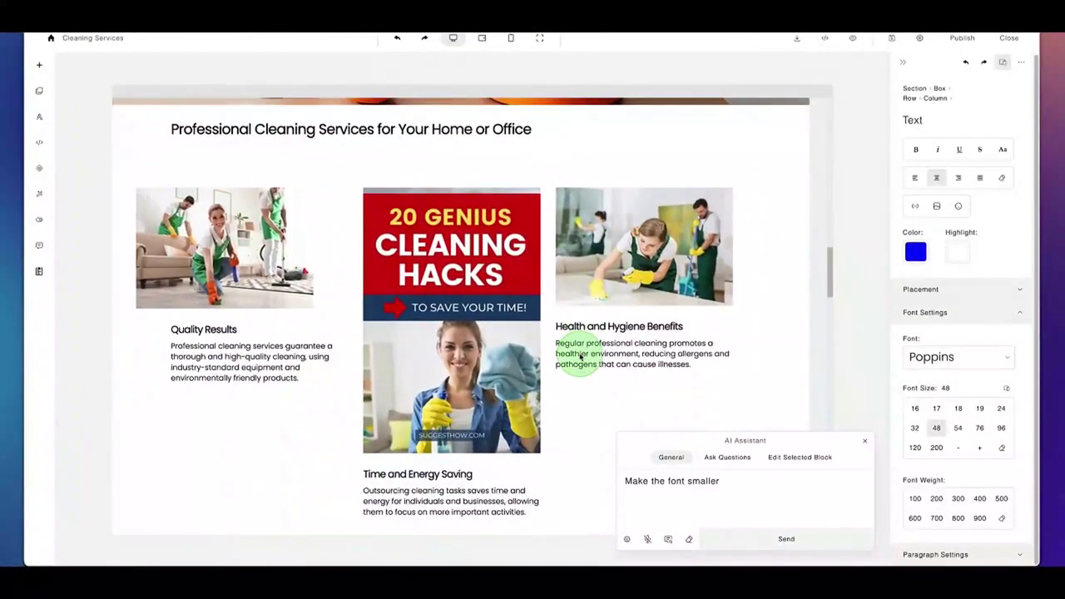
{"action": "left_click", "coordinate": [119, 278]}
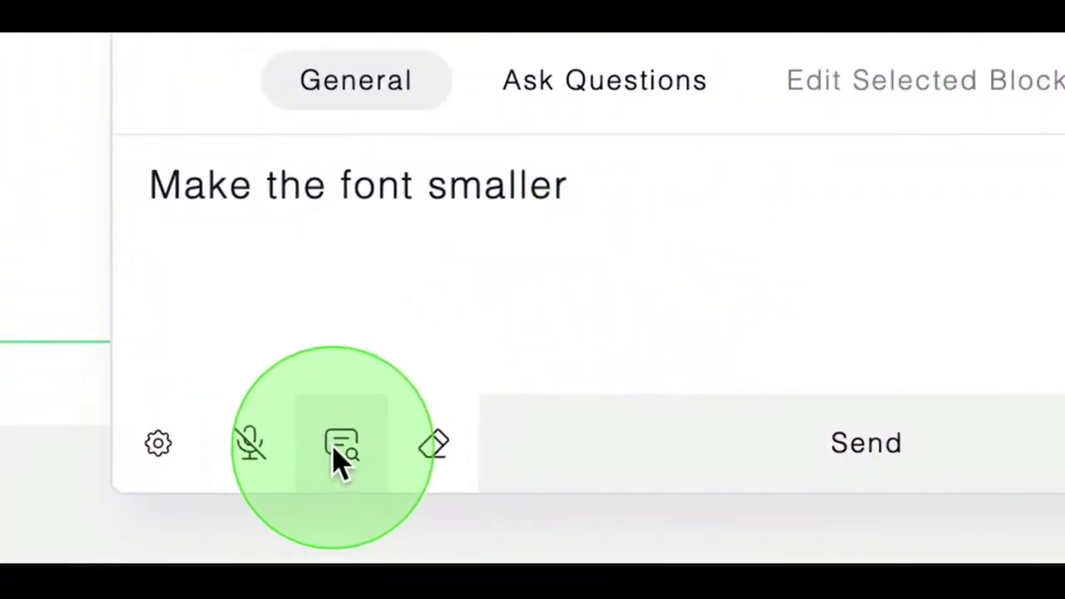
{"action": "left_click", "coordinate": [341, 450]}
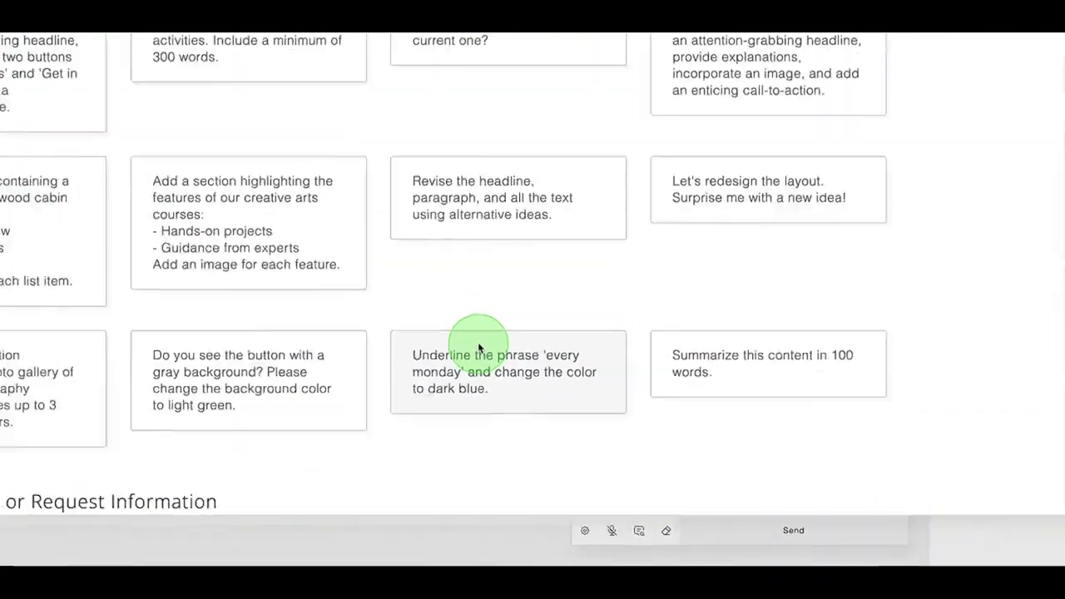
{"action": "scroll", "coordinate": [545, 400], "scroll_direction": "down", "scroll_amount": 4}
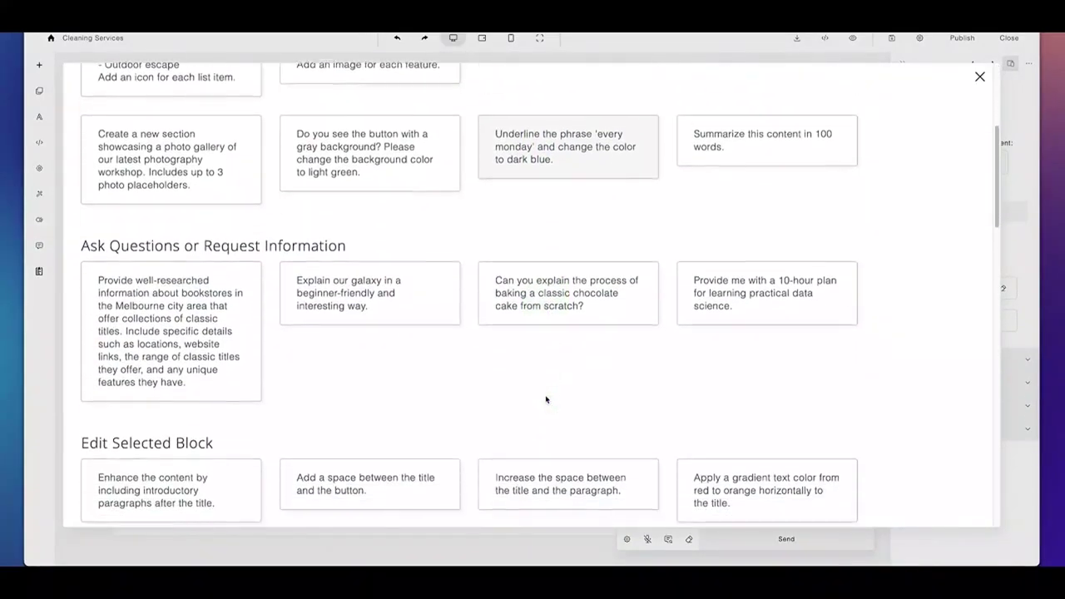
{"action": "scroll", "coordinate": [546, 400], "scroll_direction": "down", "scroll_amount": 4}
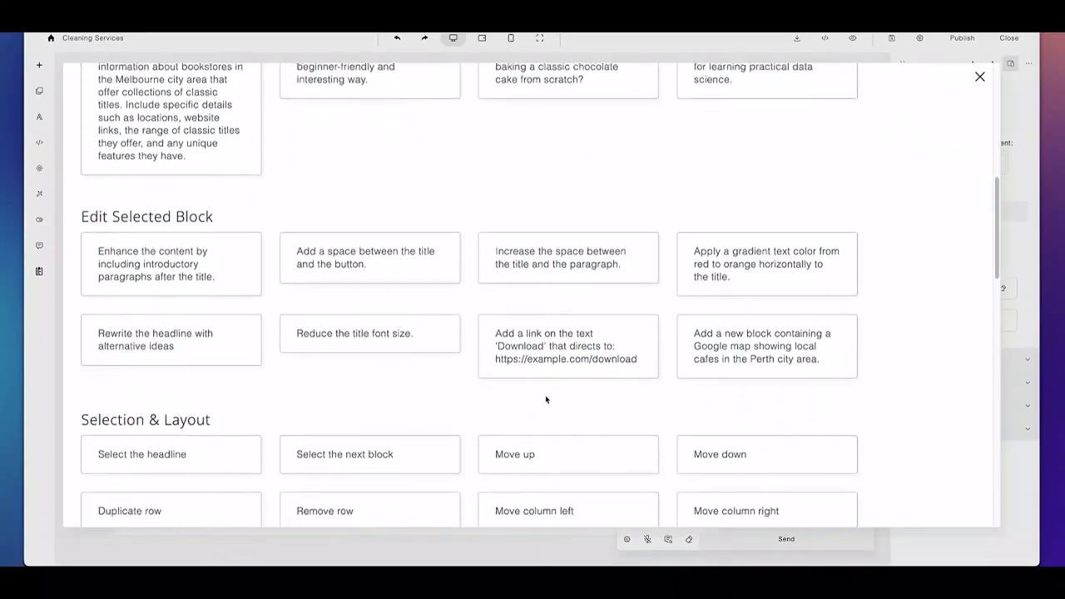
{"action": "scroll", "coordinate": [546, 400], "scroll_direction": "down", "scroll_amount": 5}
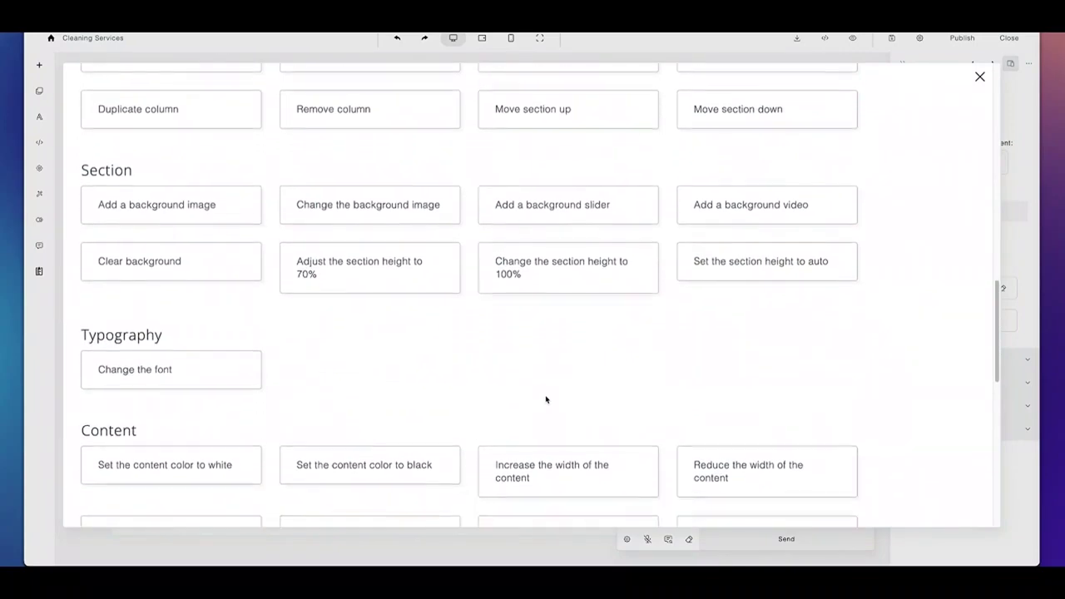
{"action": "scroll", "coordinate": [546, 400], "scroll_direction": "down", "scroll_amount": 5}
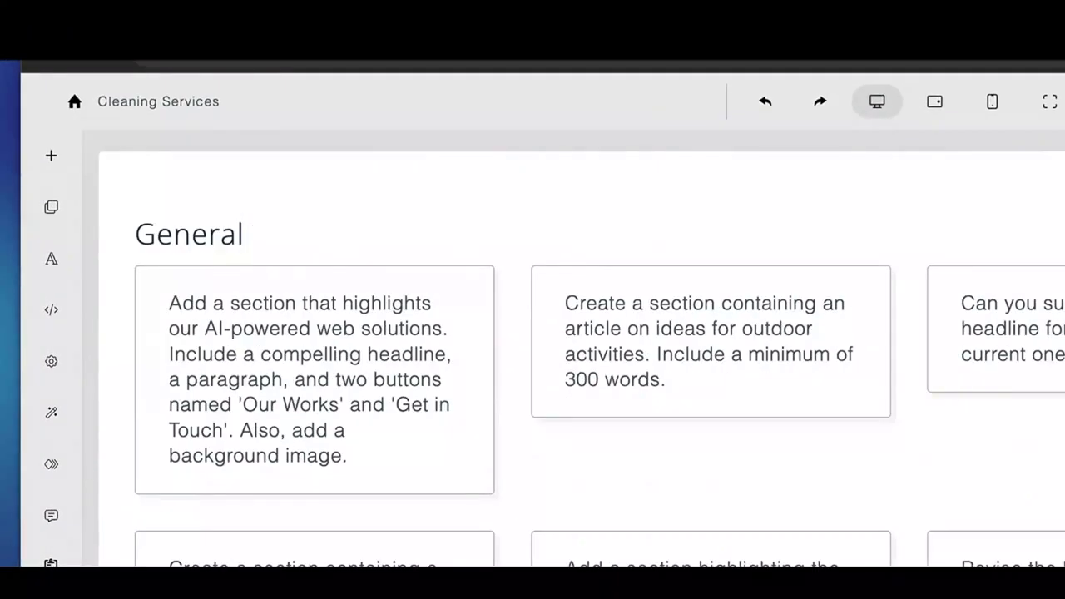
Step: Send the first General sample prompt, with 'AI-powered web solutions' replaced by 'cleaning services'
{"action": "left_click", "coordinate": [278, 375]}
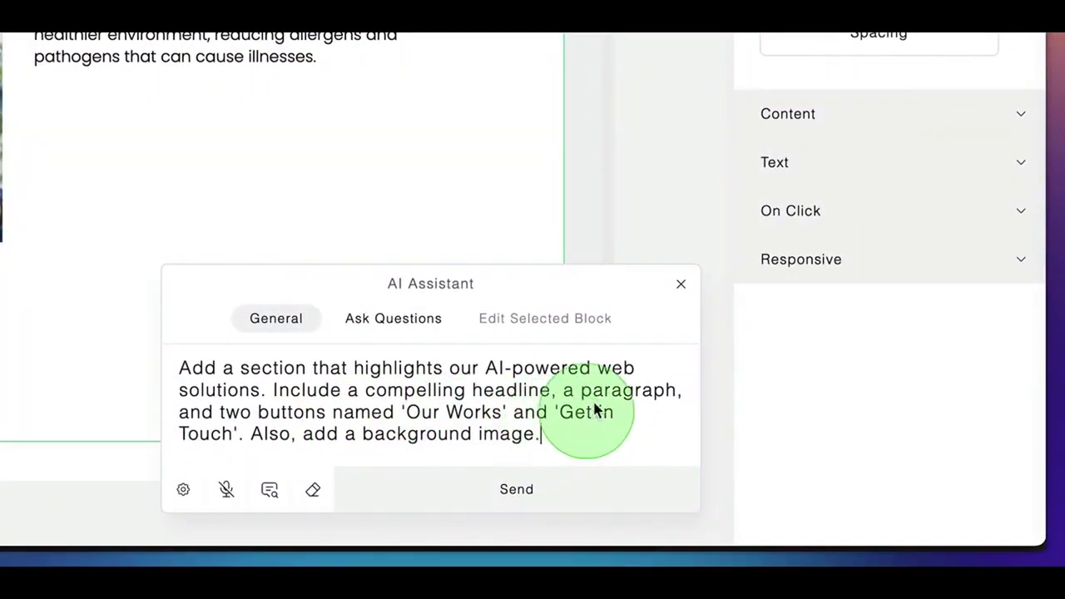
{"action": "left_click_drag", "start_coordinate": [487, 370], "coordinate": [255, 398]}
{"action": "type", "text": "cleaning services"}
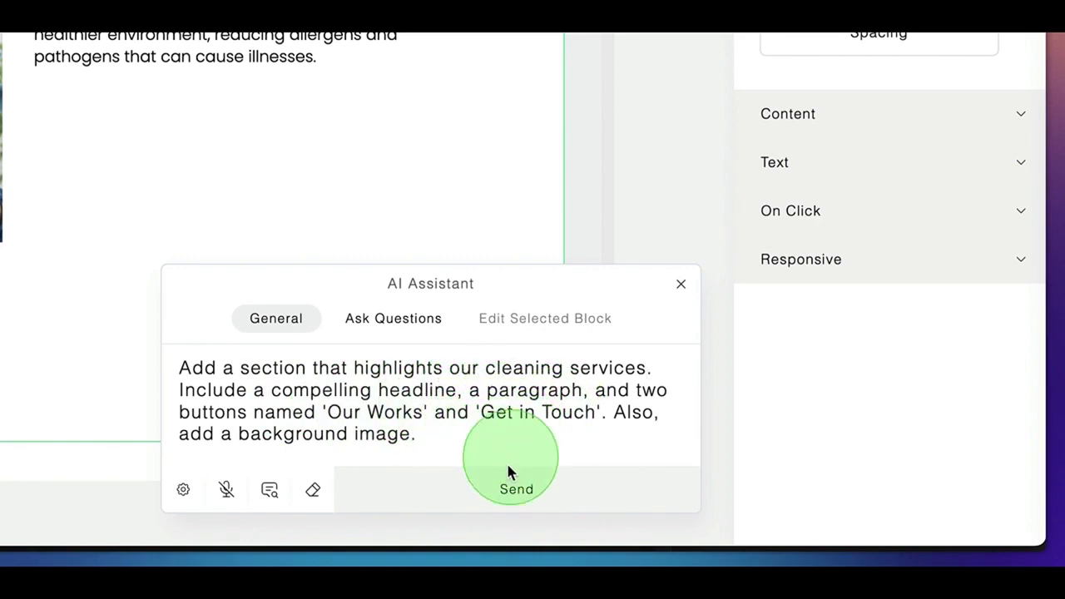
{"action": "left_click", "coordinate": [506, 490]}
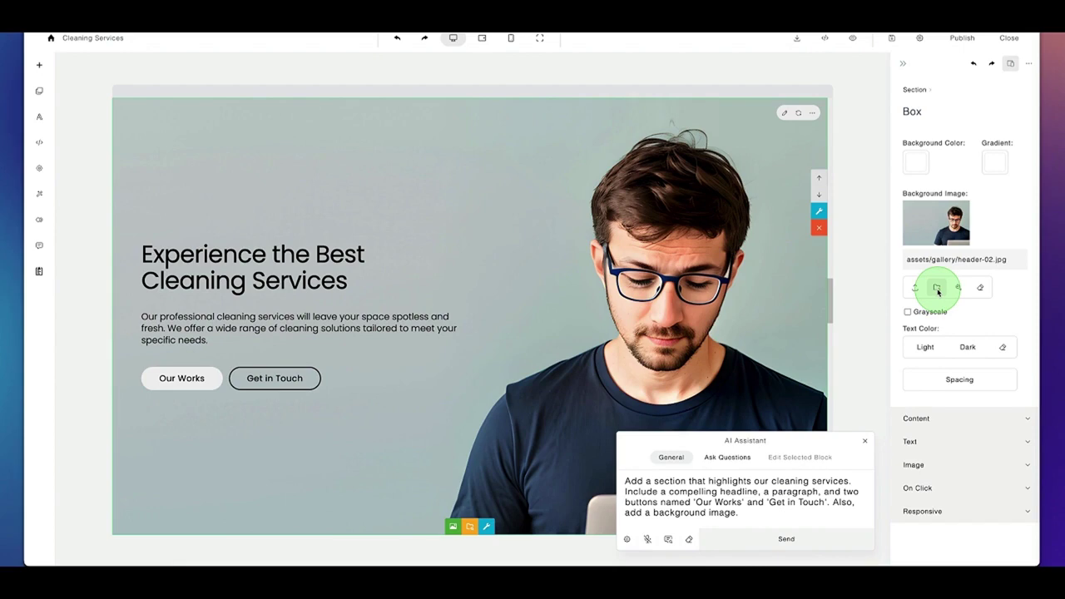
Step: Set the cleaning hero's background to the lemon and spray-bottle stock photo
{"action": "left_click", "coordinate": [937, 288]}
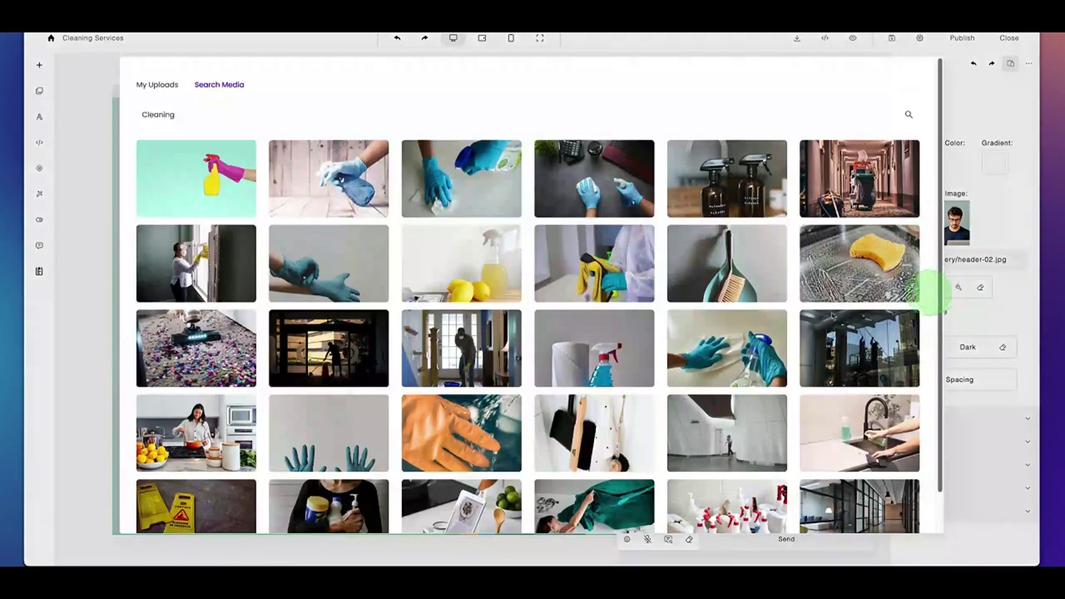
{"action": "left_click", "coordinate": [508, 282]}
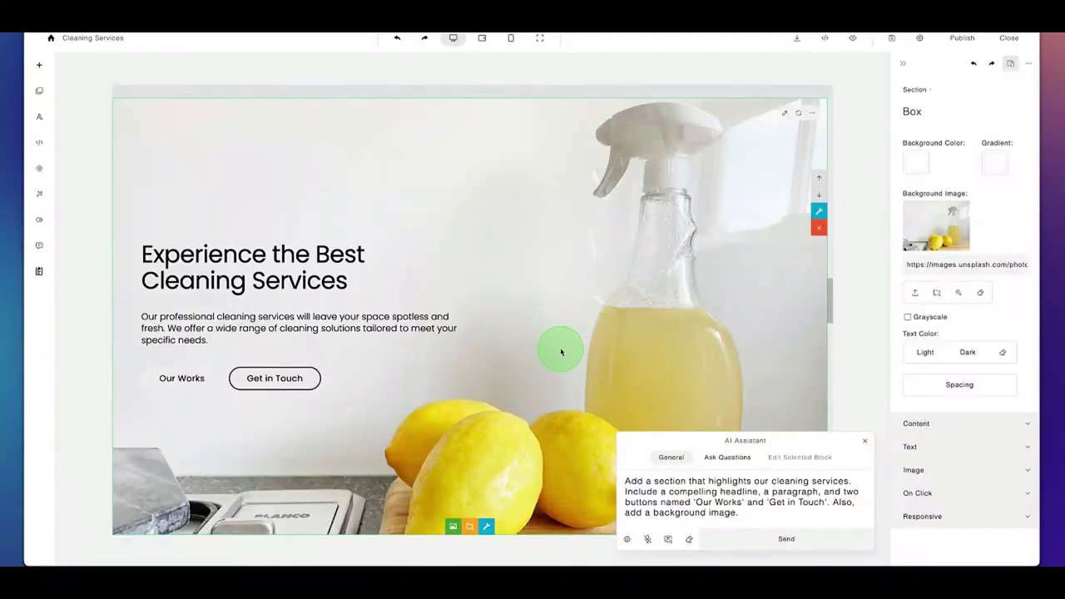
{"action": "scroll", "coordinate": [560, 352], "scroll_direction": "down", "scroll_amount": 5}
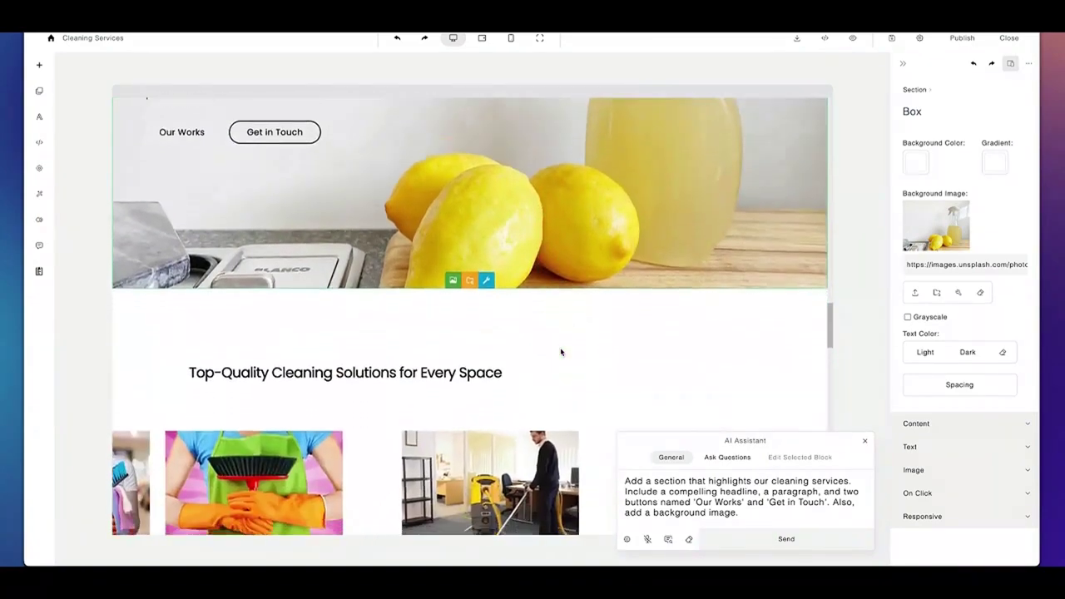
{"action": "scroll", "coordinate": [560, 352], "scroll_direction": "down", "scroll_amount": 5}
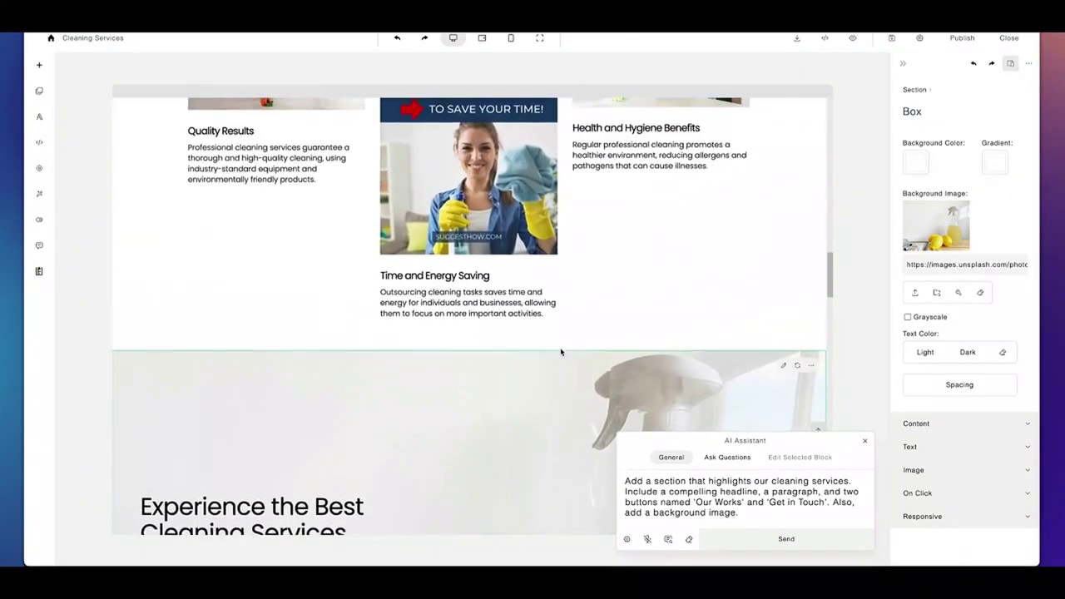
{"action": "left_click", "coordinate": [37, 66]}
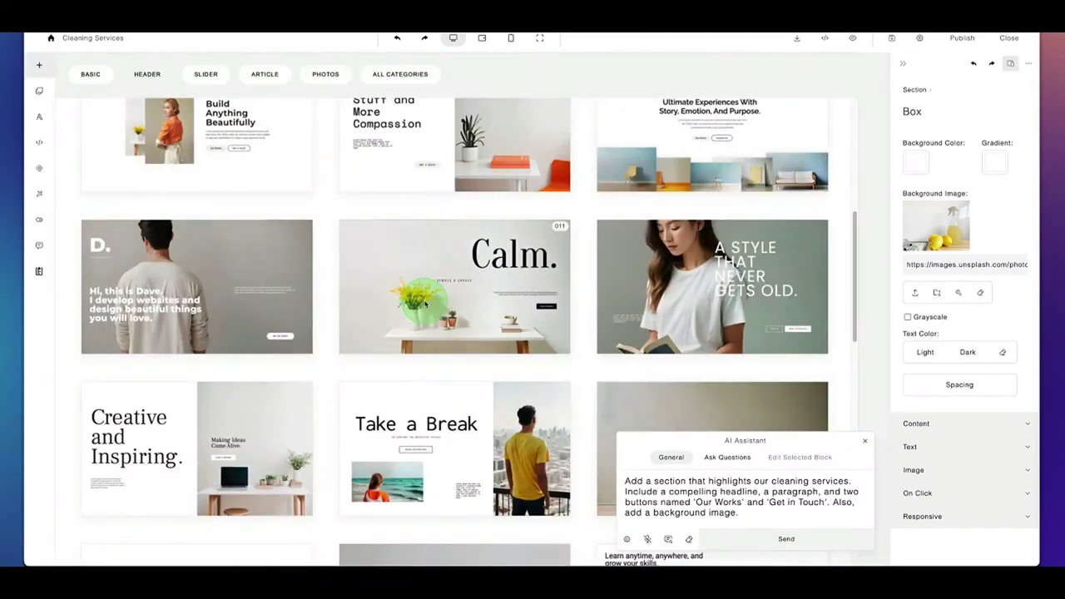
Step: Insert the split text-and-image SLIDER block design
{"action": "left_click", "coordinate": [146, 77]}
{"action": "left_click", "coordinate": [204, 75]}
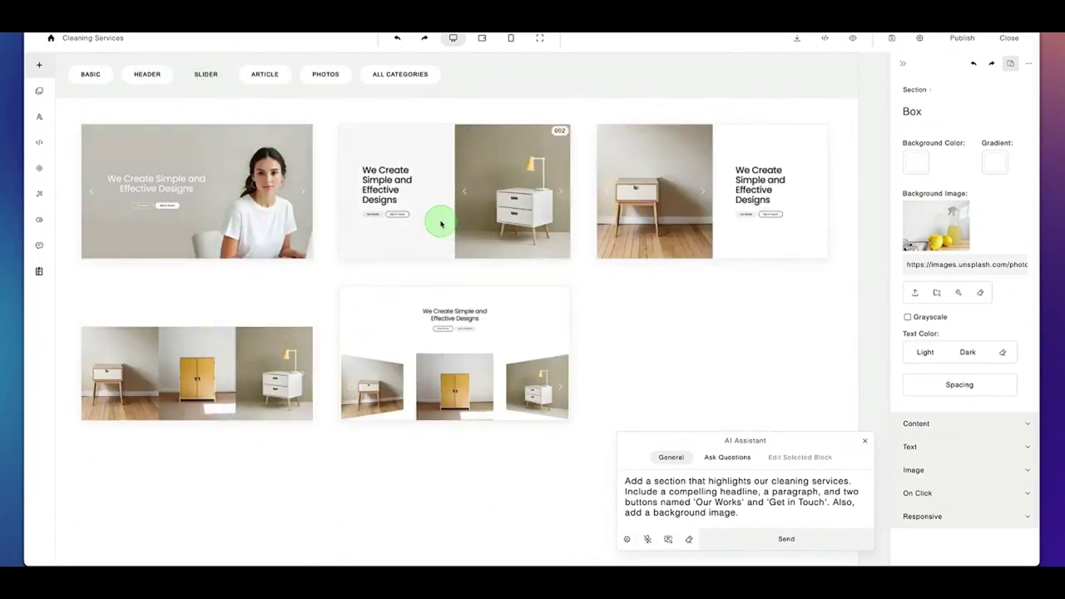
{"action": "left_click", "coordinate": [440, 223]}
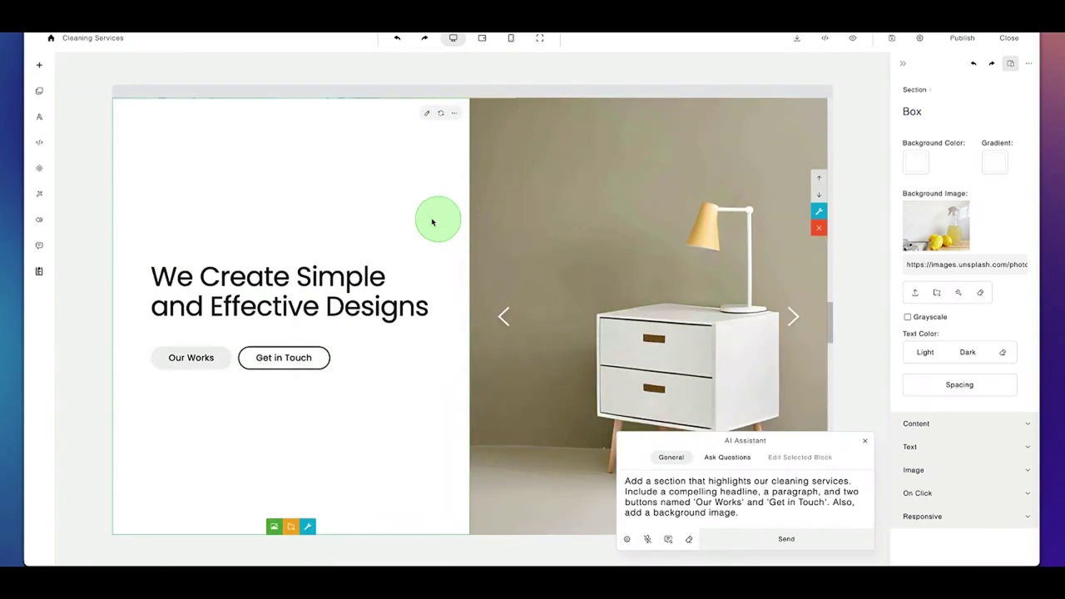
Step: Add the plant-photo article and the 'Words From Heart' ARTICLE blocks, then select the latter
{"action": "left_click", "coordinate": [38, 65]}
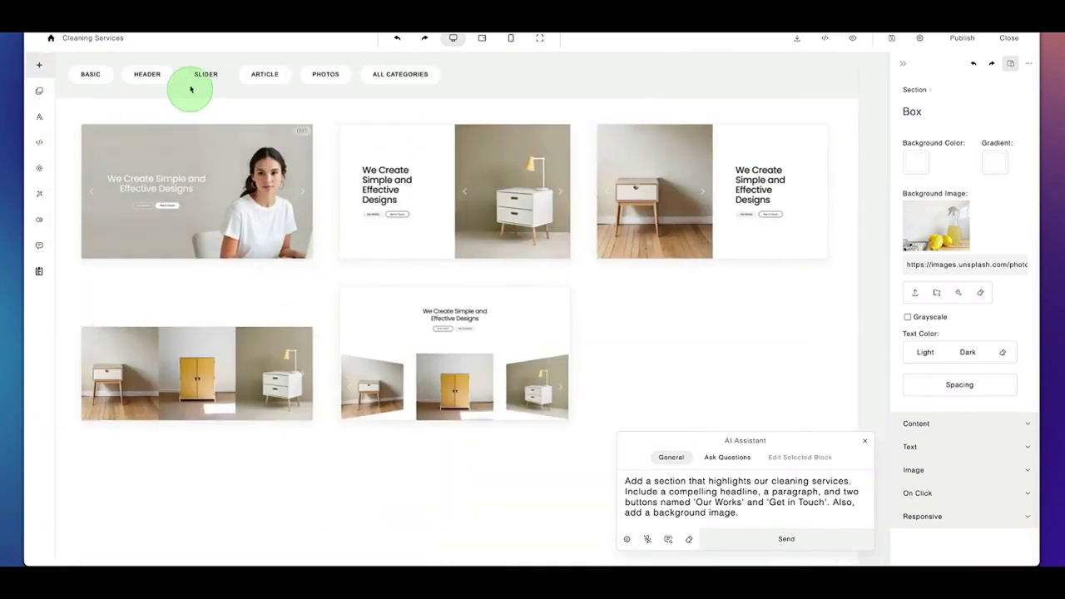
{"action": "left_click", "coordinate": [263, 74]}
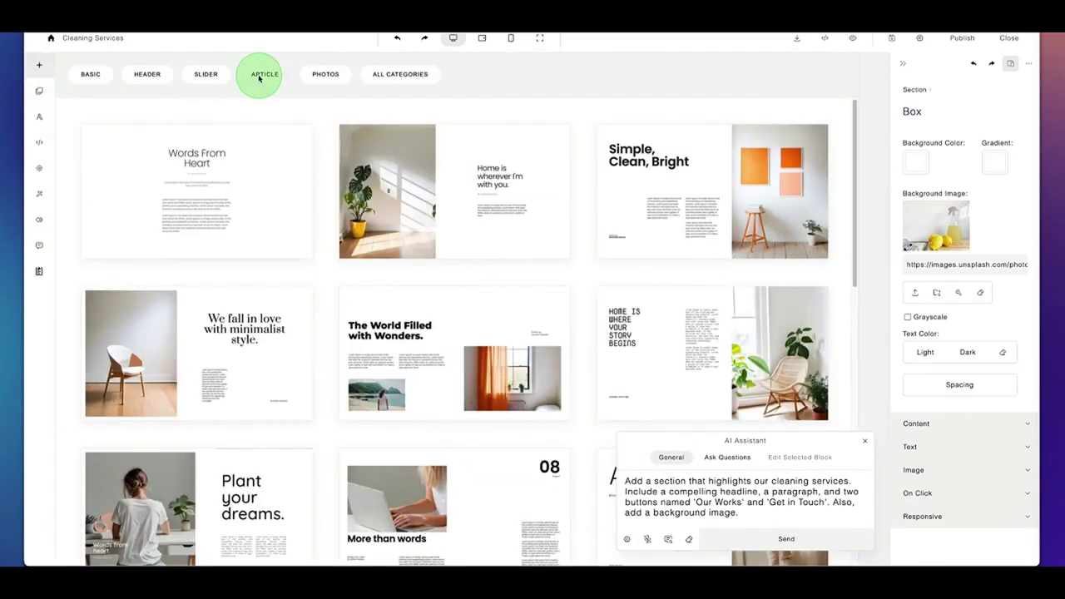
{"action": "left_click", "coordinate": [444, 186]}
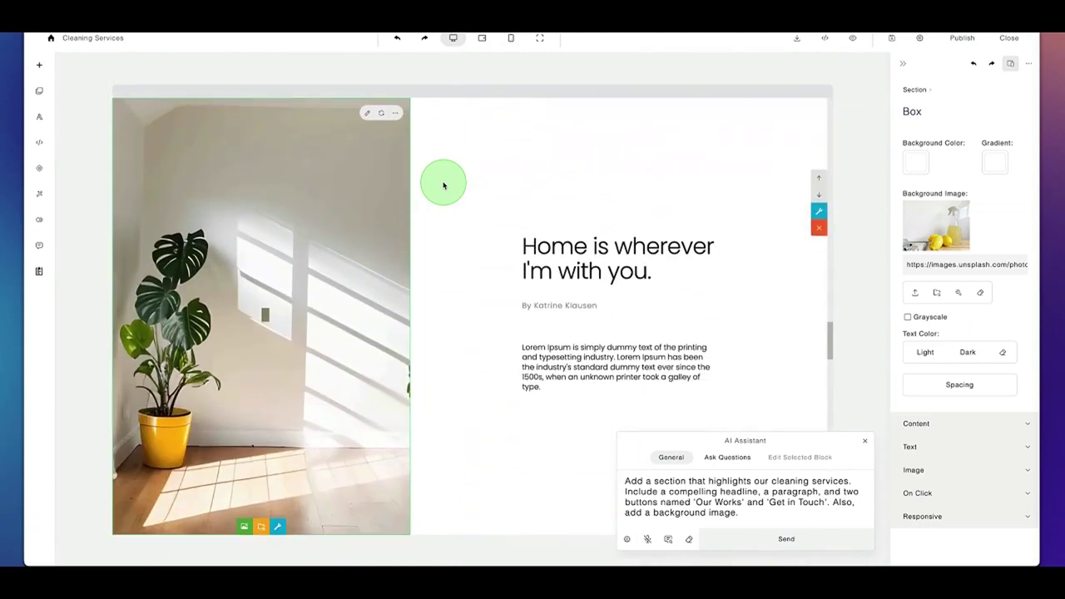
{"action": "left_click", "coordinate": [38, 64]}
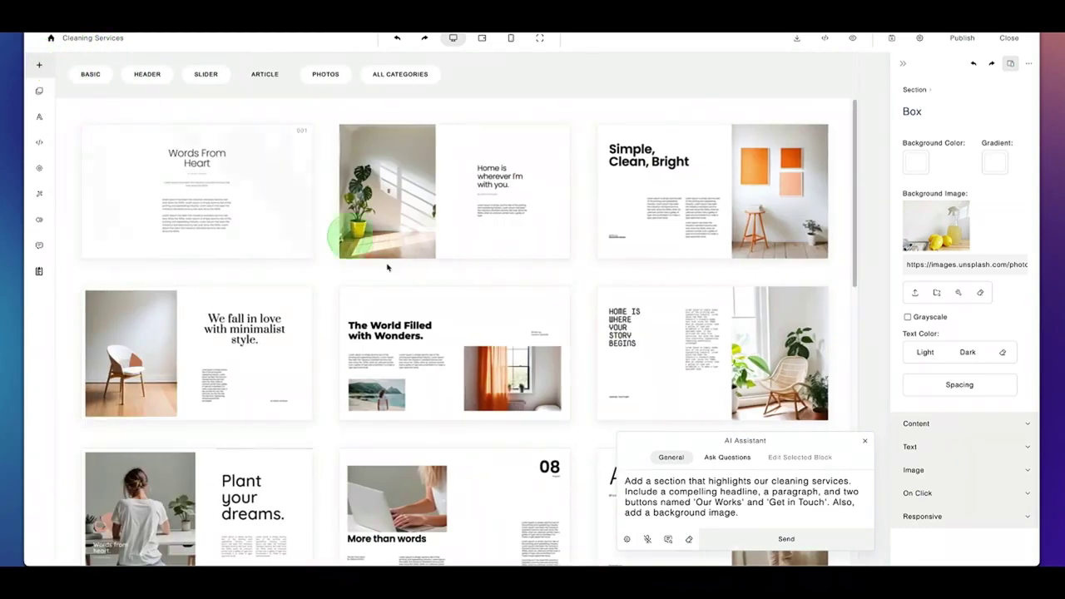
{"action": "left_click", "coordinate": [226, 209]}
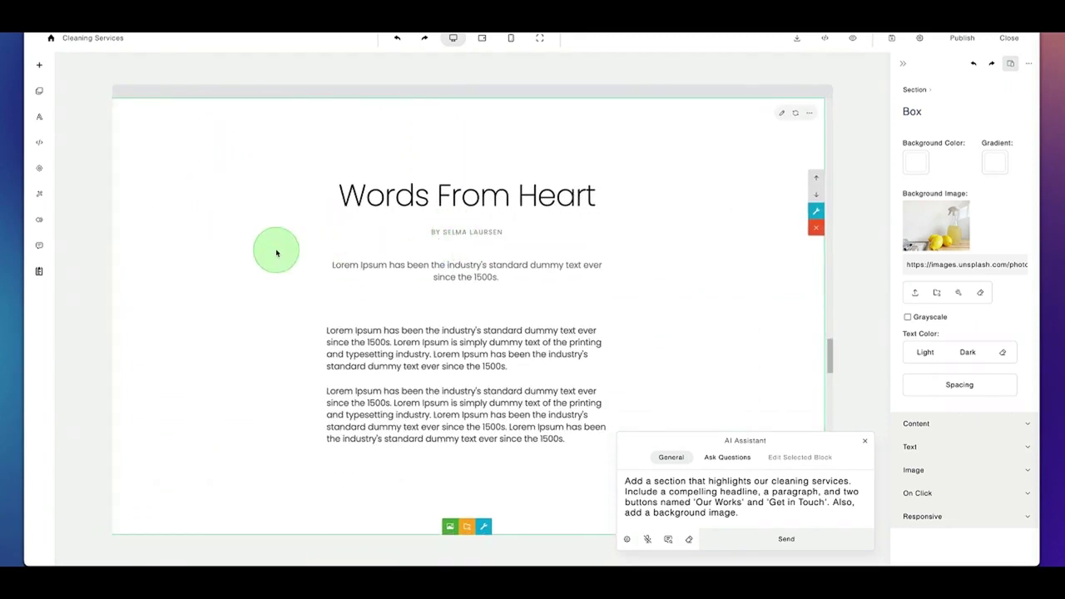
{"action": "left_click", "coordinate": [270, 252]}
Step: Preview entrance animations on the section, including Fade In Up - Slow and Zoom In
{"action": "left_click", "coordinate": [39, 194]}
{"action": "scroll", "coordinate": [924, 282], "scroll_direction": "down", "scroll_amount": 1}
{"action": "left_click", "coordinate": [923, 277]}
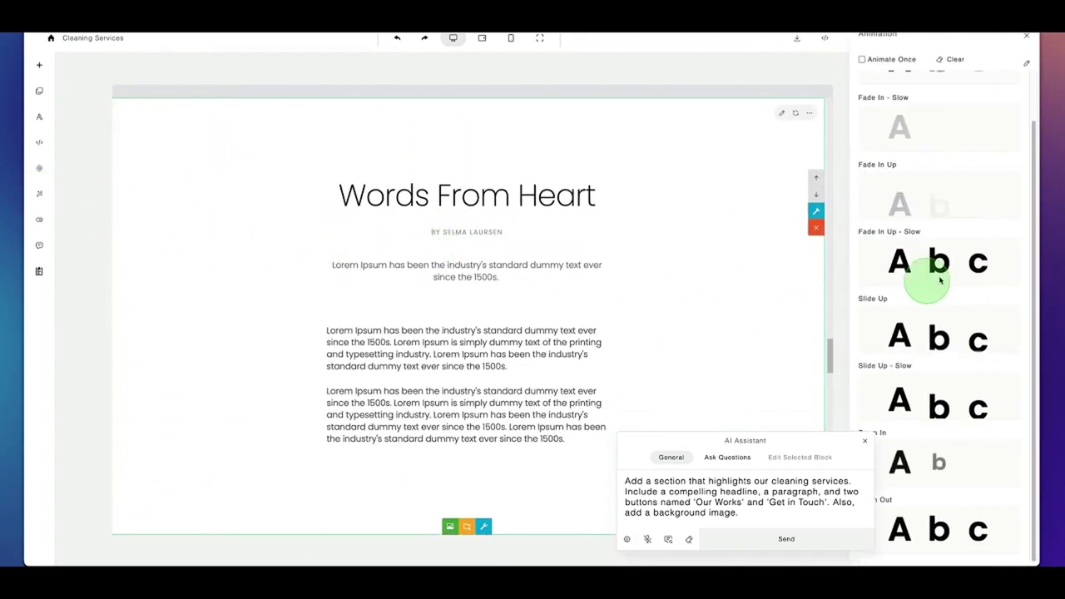
{"action": "left_click", "coordinate": [938, 398]}
{"action": "left_click", "coordinate": [953, 466]}
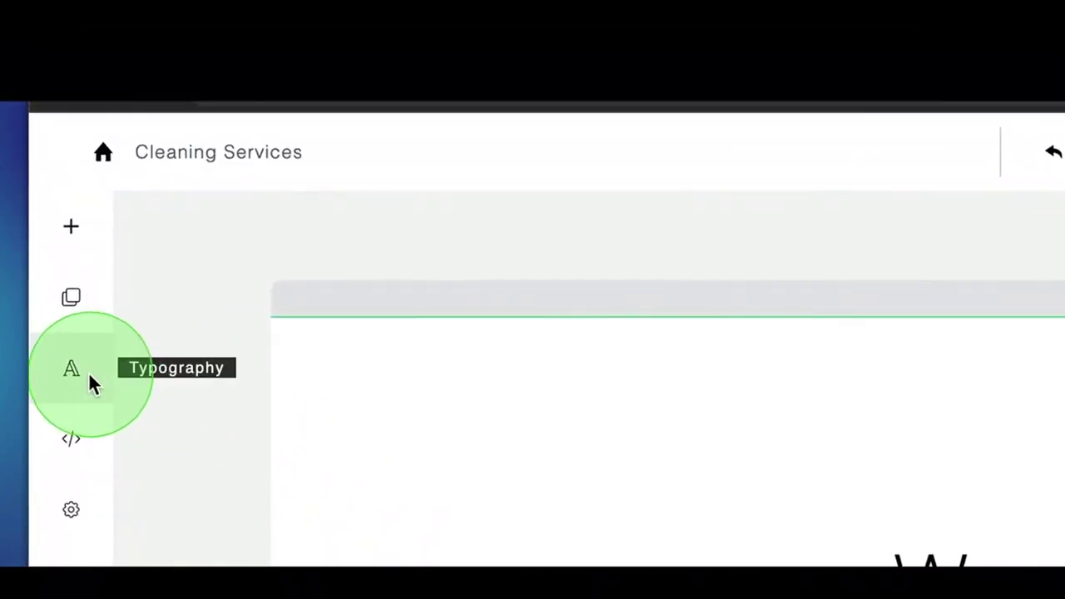
Step: Browse the Typography style presets and pick the Great & Cozy Place pairing
{"action": "left_click", "coordinate": [88, 372]}
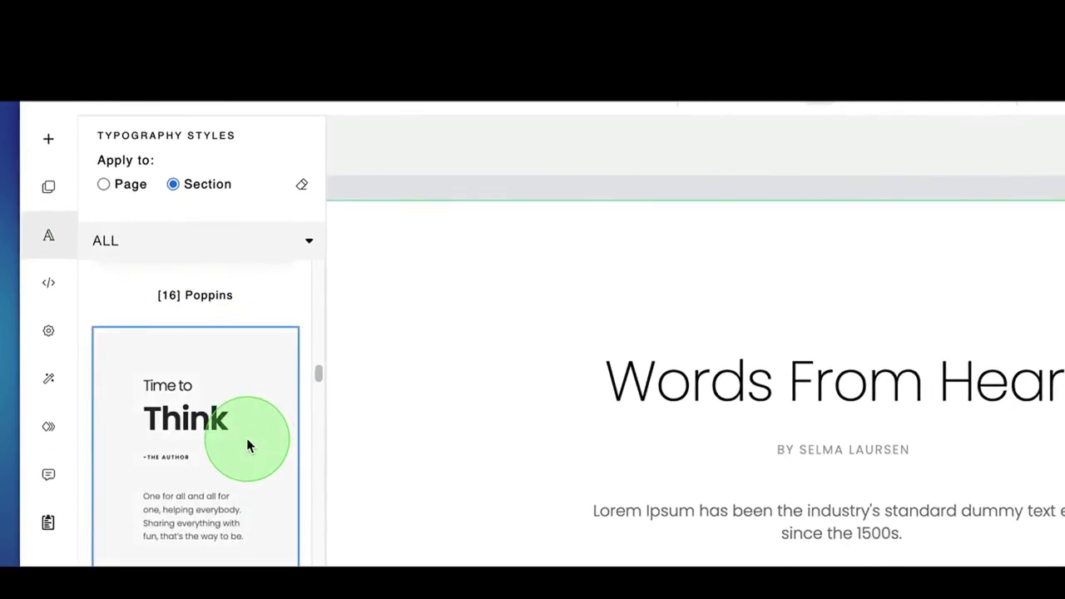
{"action": "scroll", "coordinate": [246, 438], "scroll_direction": "down", "scroll_amount": 7}
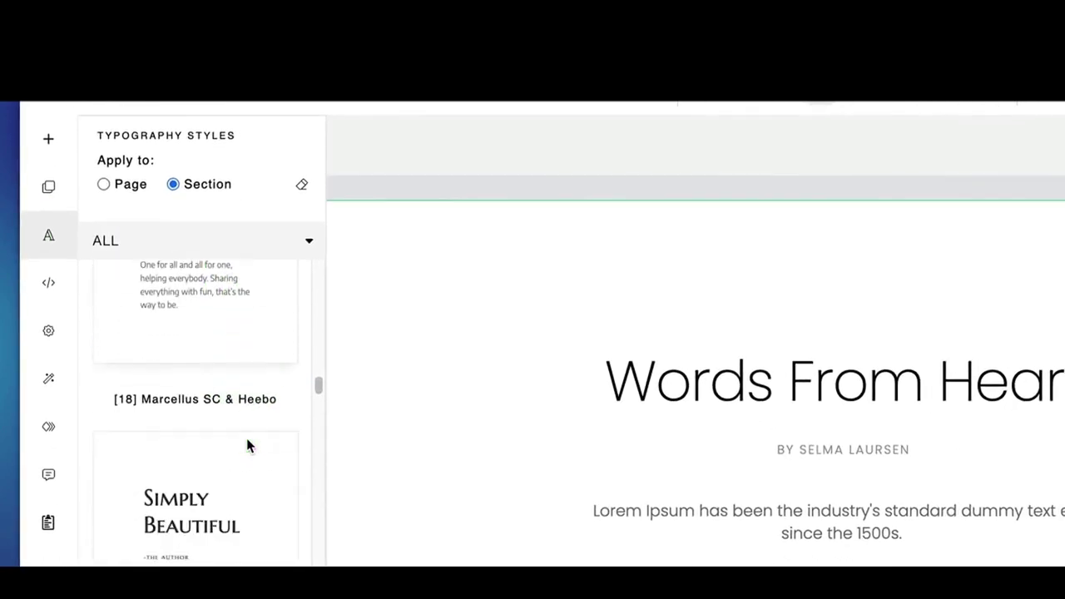
{"action": "scroll", "coordinate": [246, 447], "scroll_direction": "up", "scroll_amount": 10}
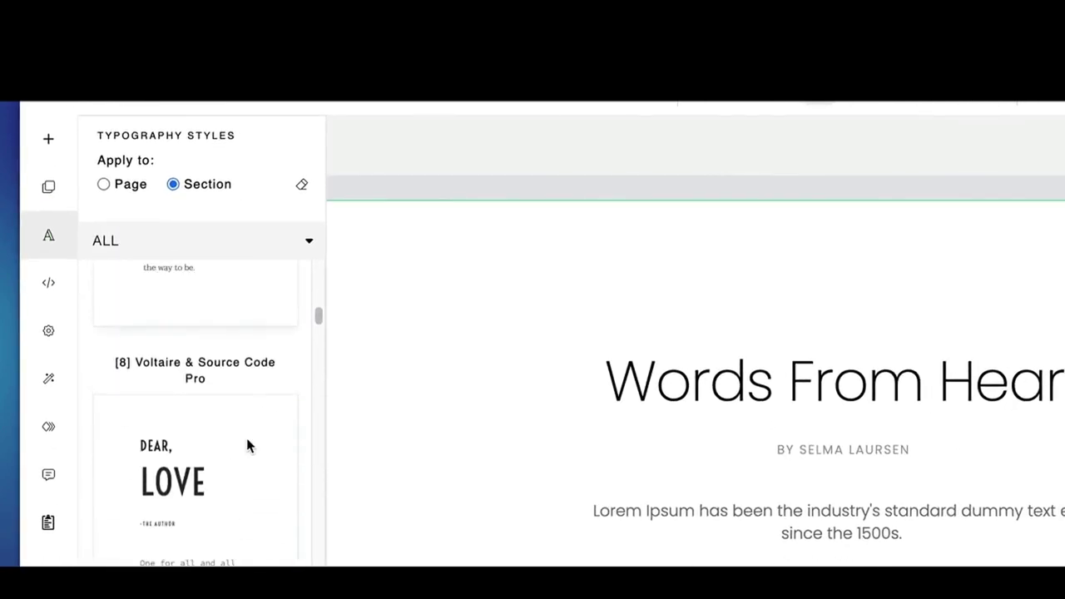
{"action": "scroll", "coordinate": [247, 445], "scroll_direction": "up", "scroll_amount": 5}
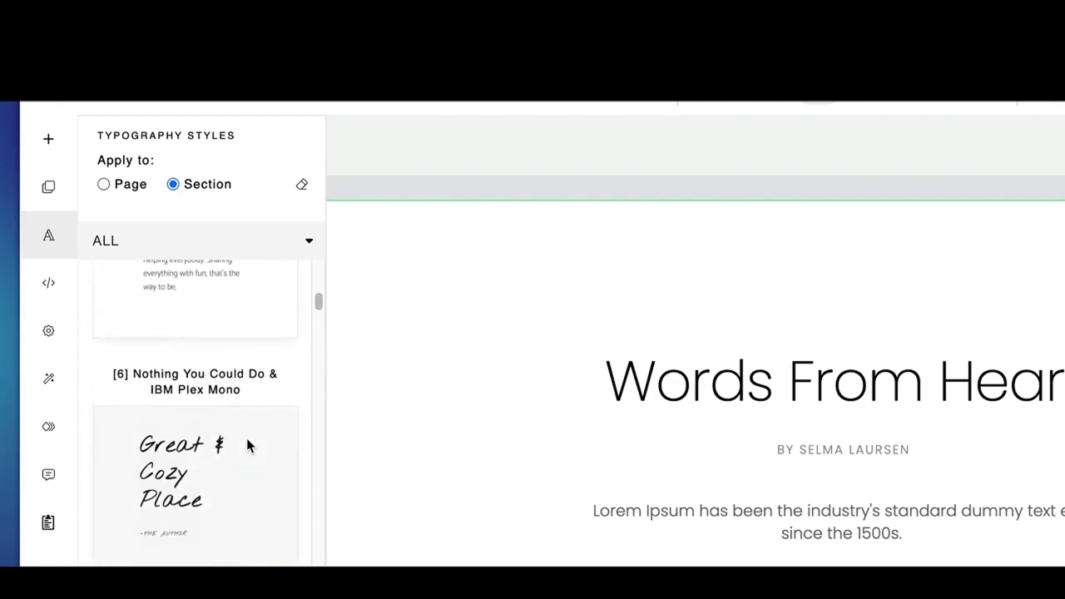
{"action": "left_click", "coordinate": [255, 481]}
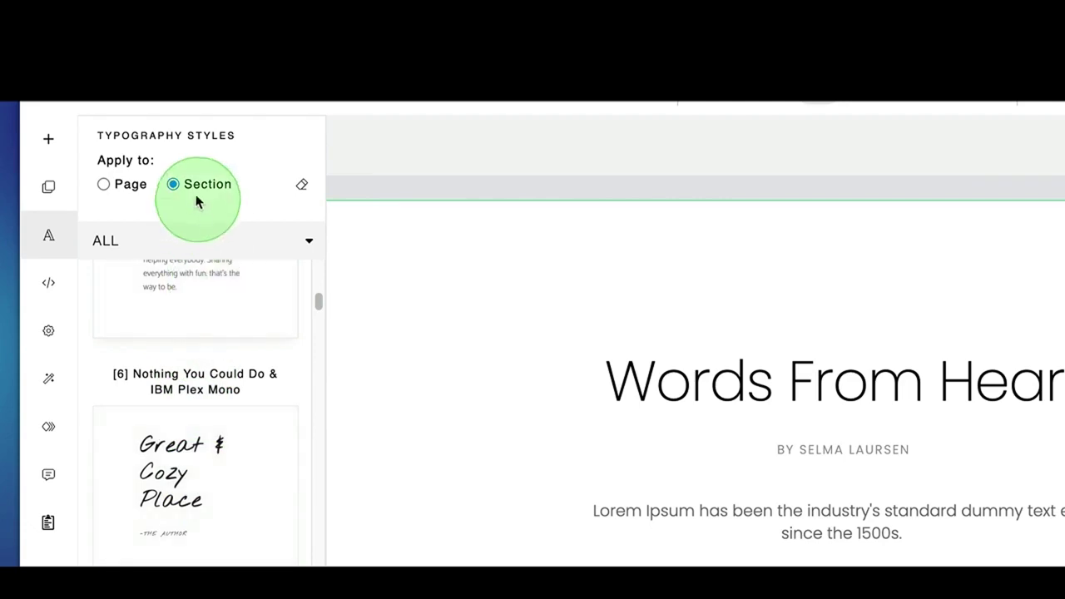
Step: Try Great & Cozy Place, Plant a Dream, then Voltaire & Source Code Pro page-wide
{"action": "left_click", "coordinate": [103, 184]}
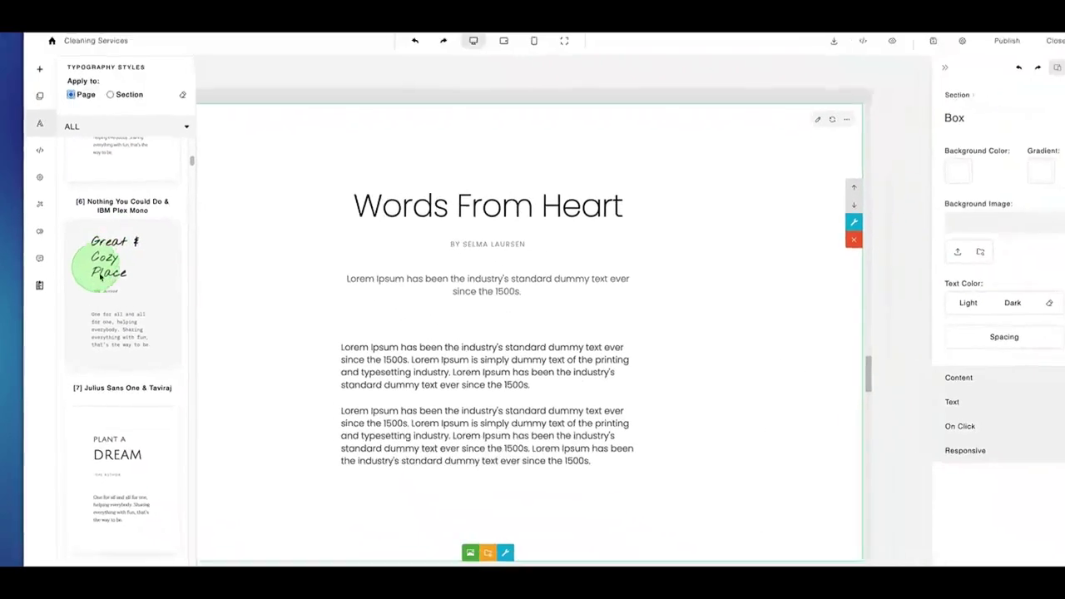
{"action": "left_click", "coordinate": [116, 254]}
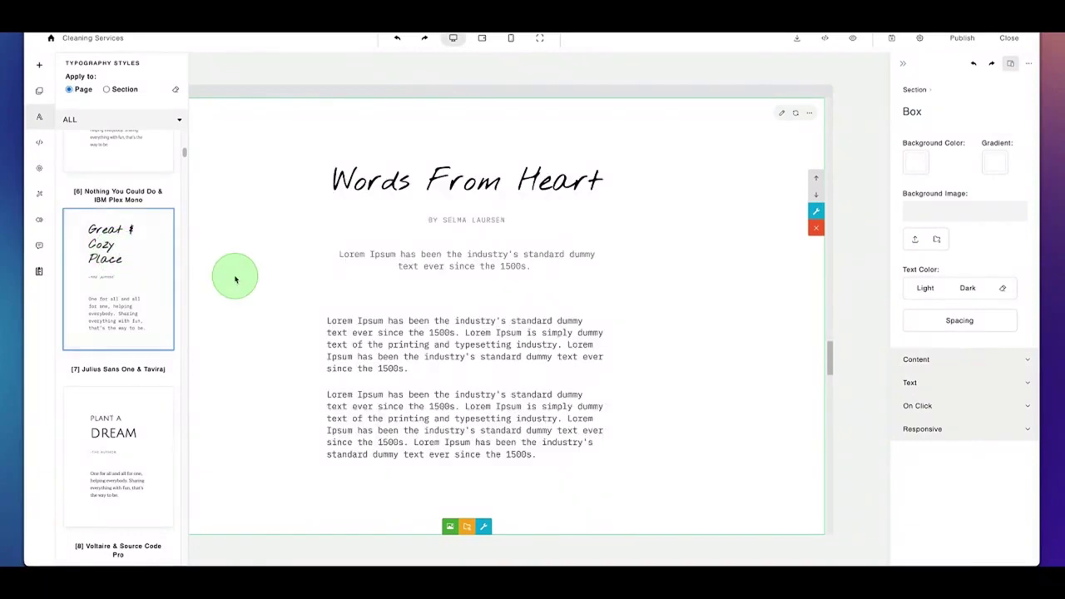
{"action": "scroll", "coordinate": [274, 284], "scroll_direction": "up", "scroll_amount": 10}
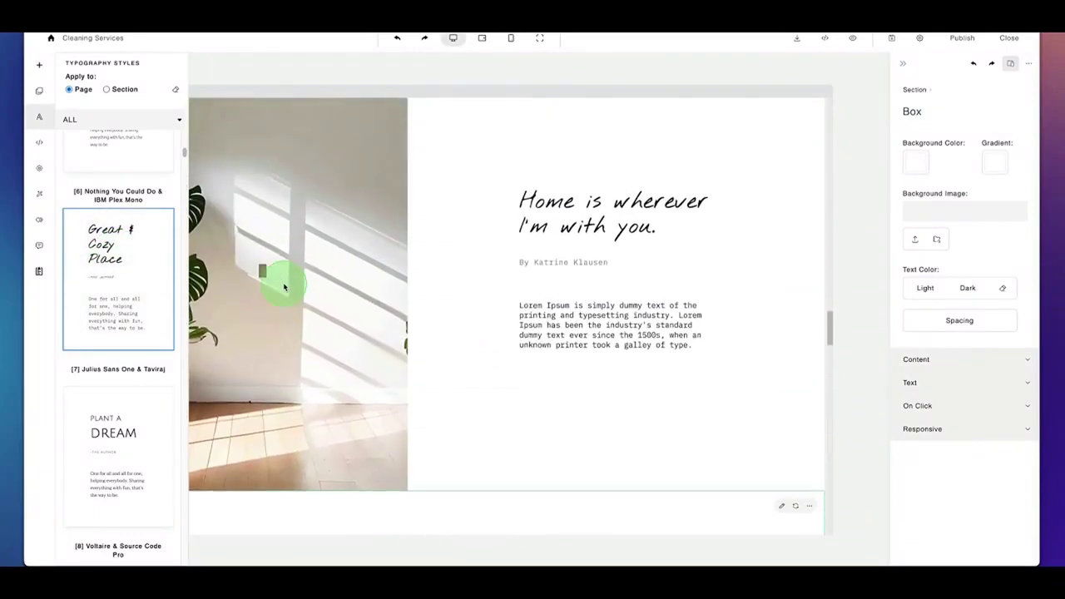
{"action": "scroll", "coordinate": [284, 285], "scroll_direction": "up", "scroll_amount": 3}
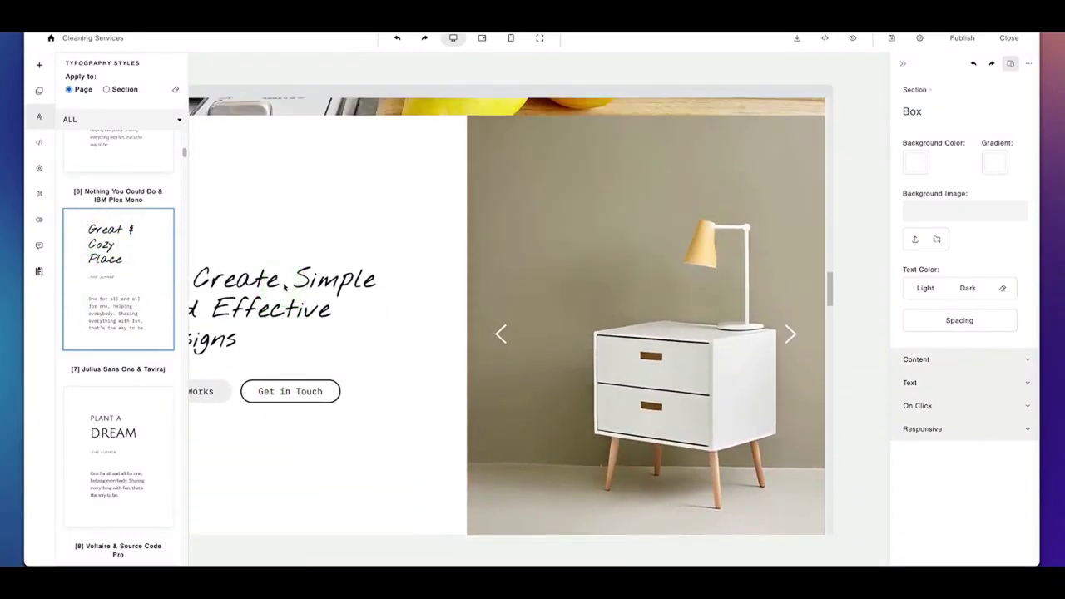
{"action": "scroll", "coordinate": [283, 285], "scroll_direction": "down", "scroll_amount": 6}
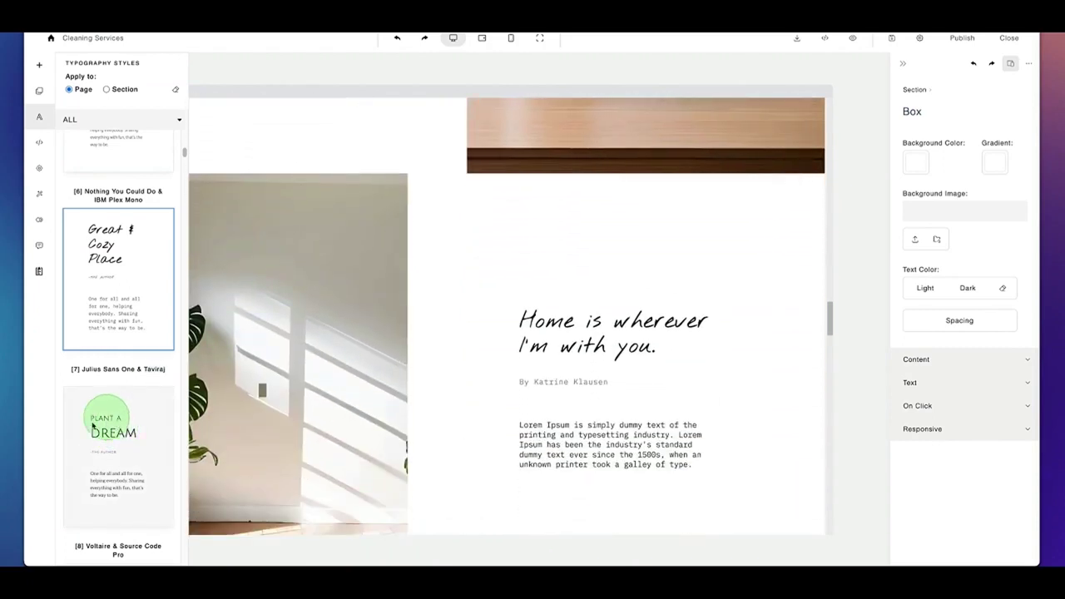
{"action": "left_click", "coordinate": [102, 432]}
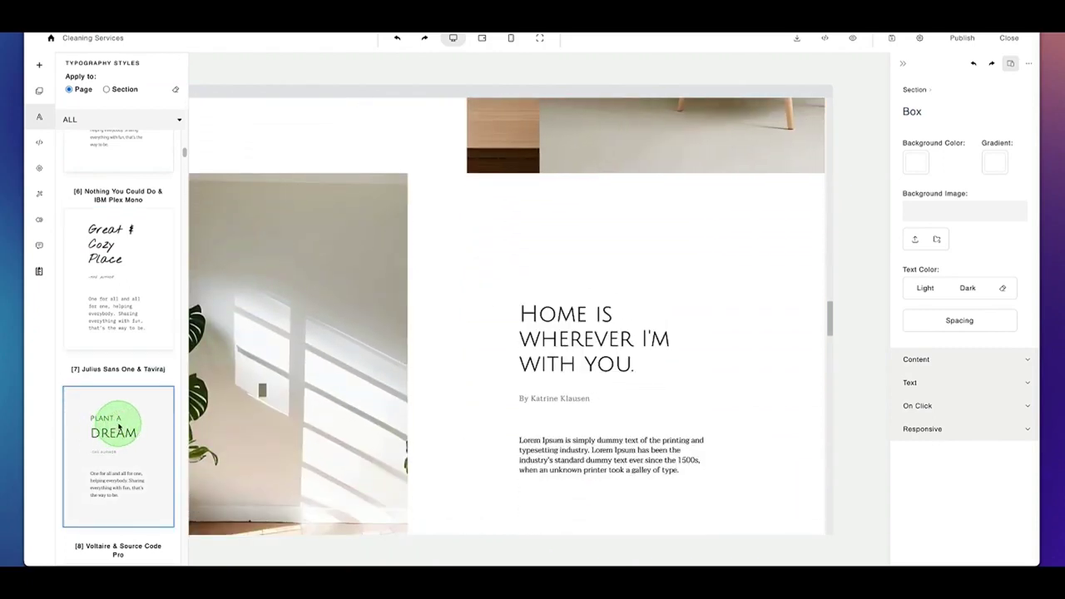
{"action": "scroll", "coordinate": [119, 427], "scroll_direction": "down", "scroll_amount": 3}
{"action": "left_click", "coordinate": [119, 427]}
Step: Apply the Oranienbaum & Source Sans Pro typography to the whole page
{"action": "scroll", "coordinate": [119, 427], "scroll_direction": "down", "scroll_amount": 8}
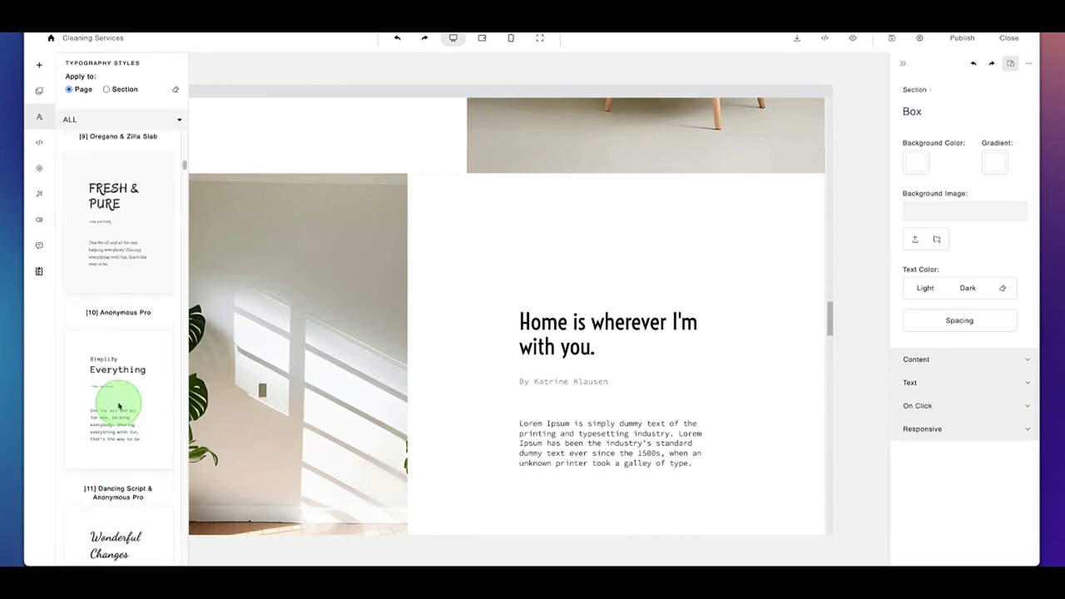
{"action": "scroll", "coordinate": [119, 408], "scroll_direction": "down", "scroll_amount": 15}
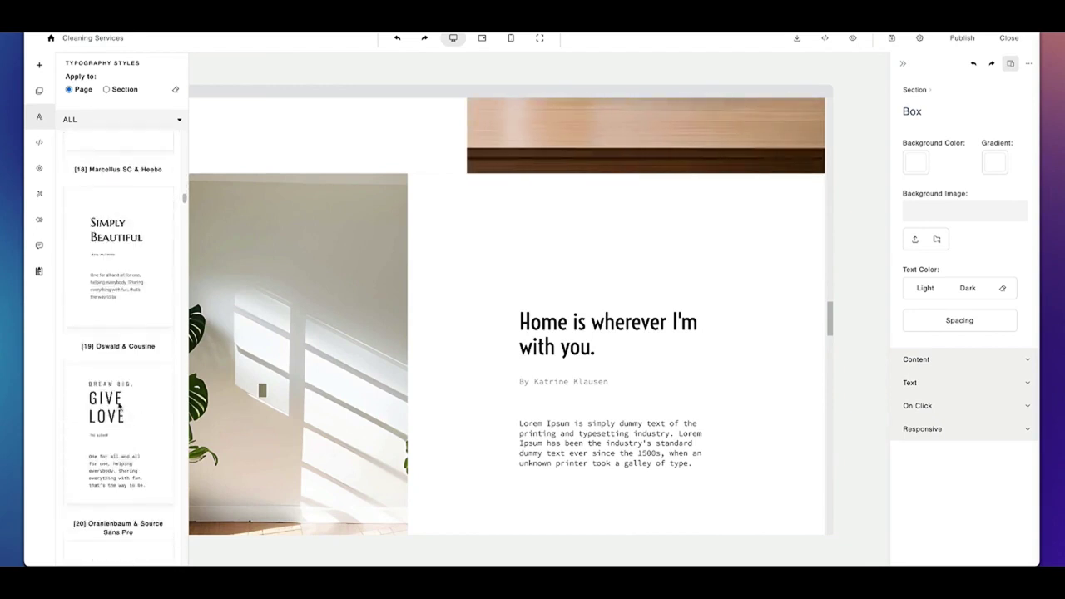
{"action": "scroll", "coordinate": [119, 408], "scroll_direction": "down", "scroll_amount": 1}
{"action": "left_click", "coordinate": [130, 269]}
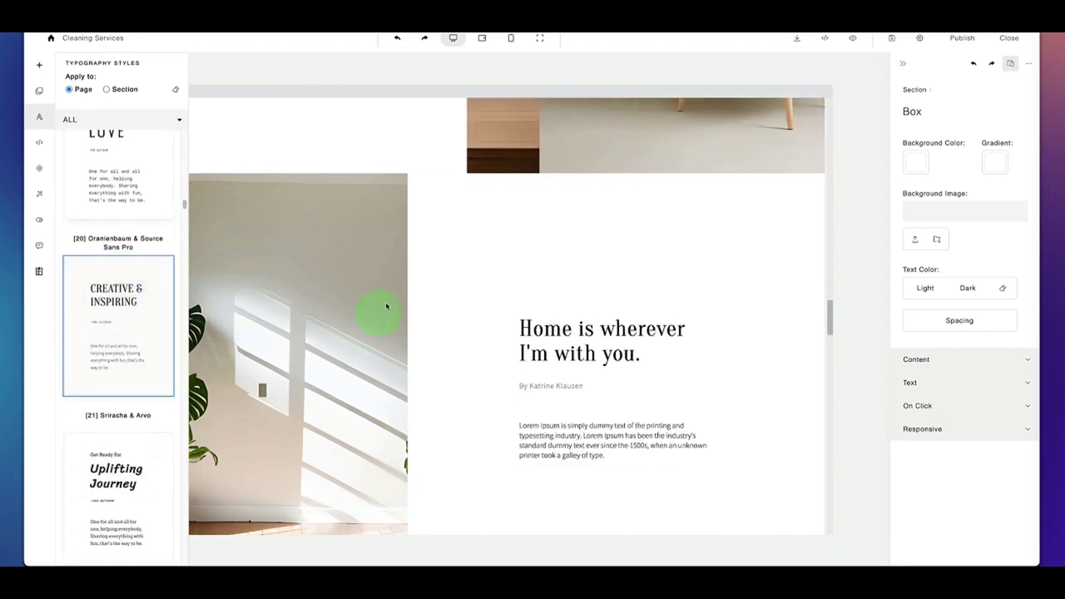
{"action": "scroll", "coordinate": [387, 306], "scroll_direction": "up", "scroll_amount": 2}
{"action": "scroll", "coordinate": [387, 307], "scroll_direction": "up", "scroll_amount": 3}
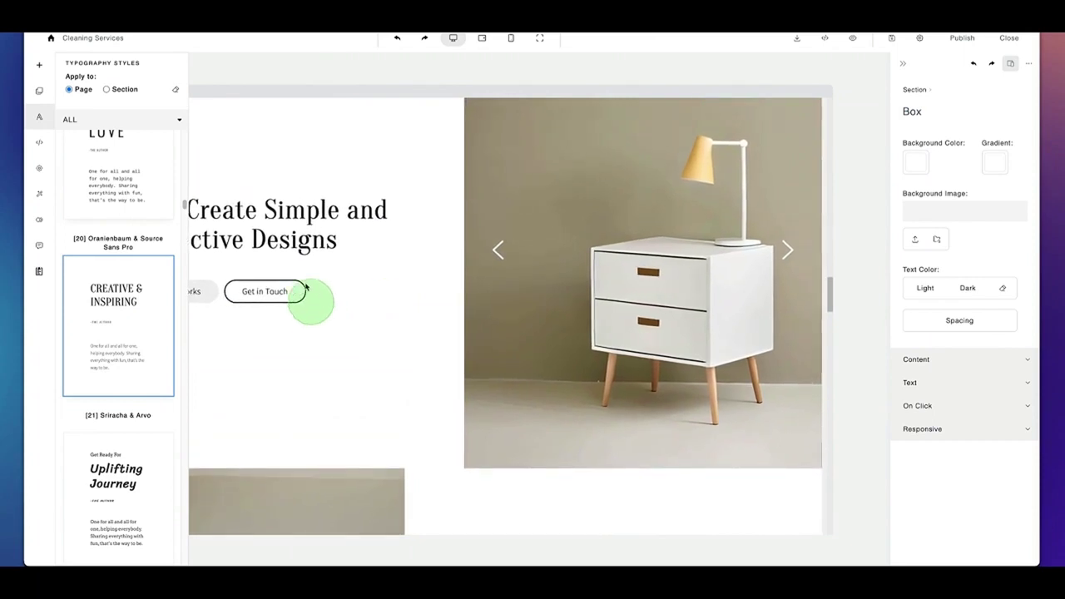
{"action": "left_click", "coordinate": [371, 268]}
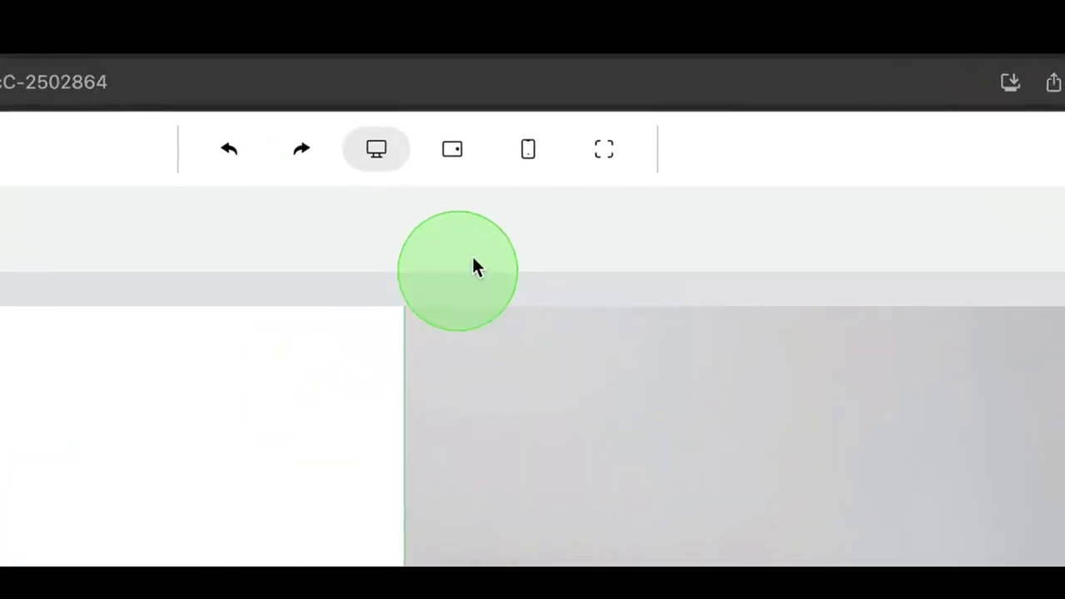
Step: Preview the page at tablet and mobile widths, then select the slider section
{"action": "left_click", "coordinate": [448, 158]}
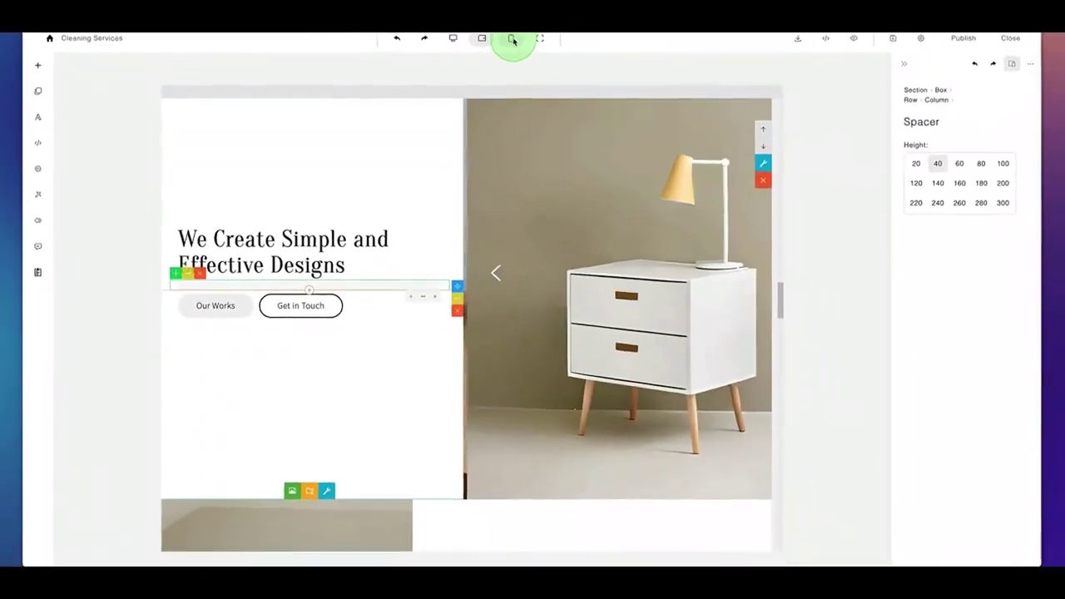
{"action": "left_click", "coordinate": [512, 39]}
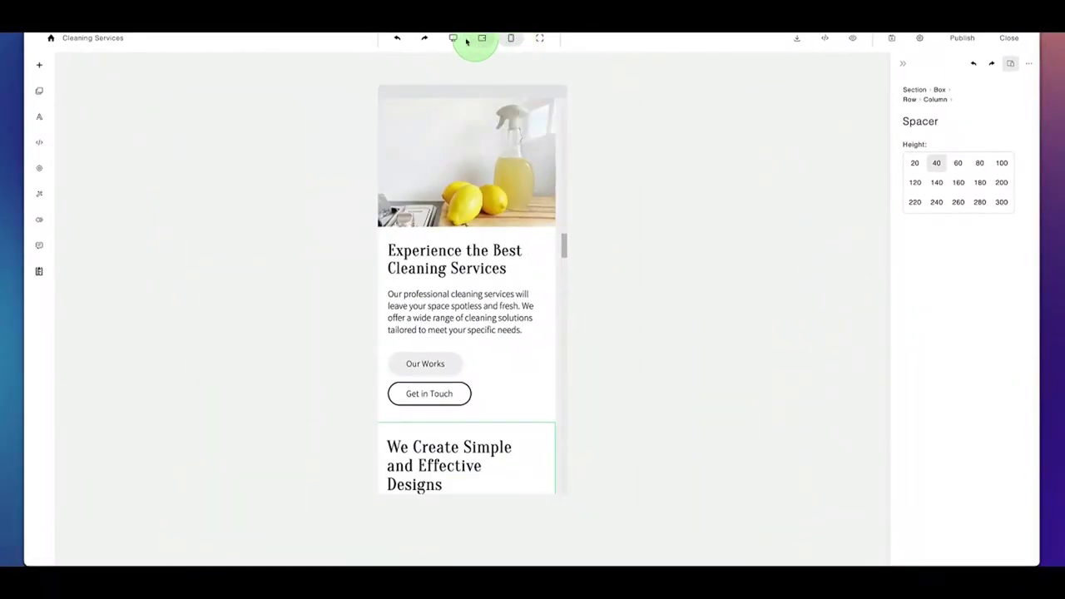
{"action": "left_click", "coordinate": [453, 39]}
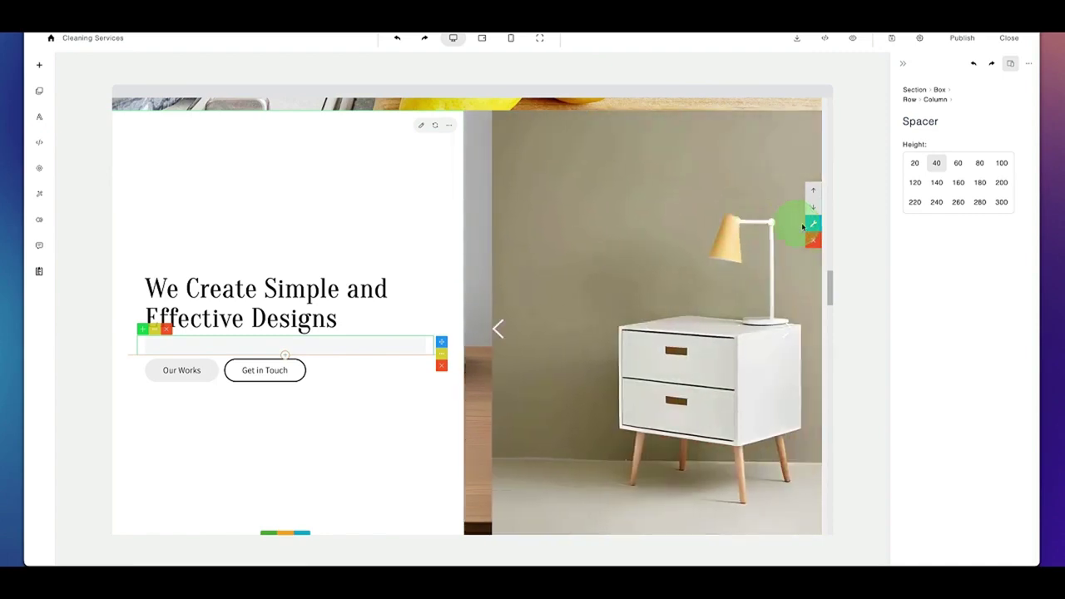
{"action": "left_click", "coordinate": [491, 502]}
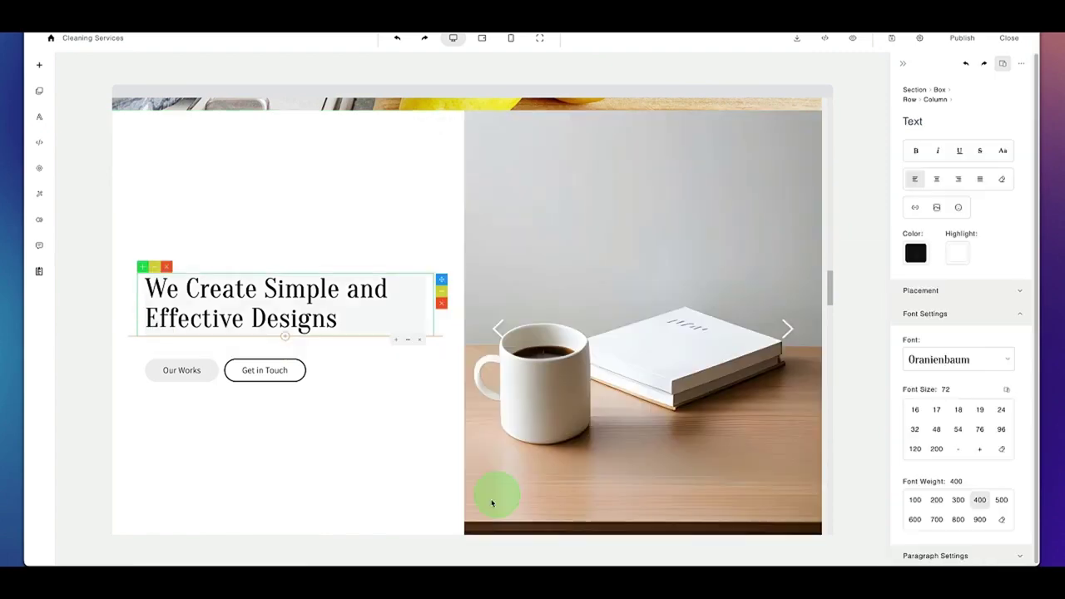
{"action": "left_click", "coordinate": [441, 513]}
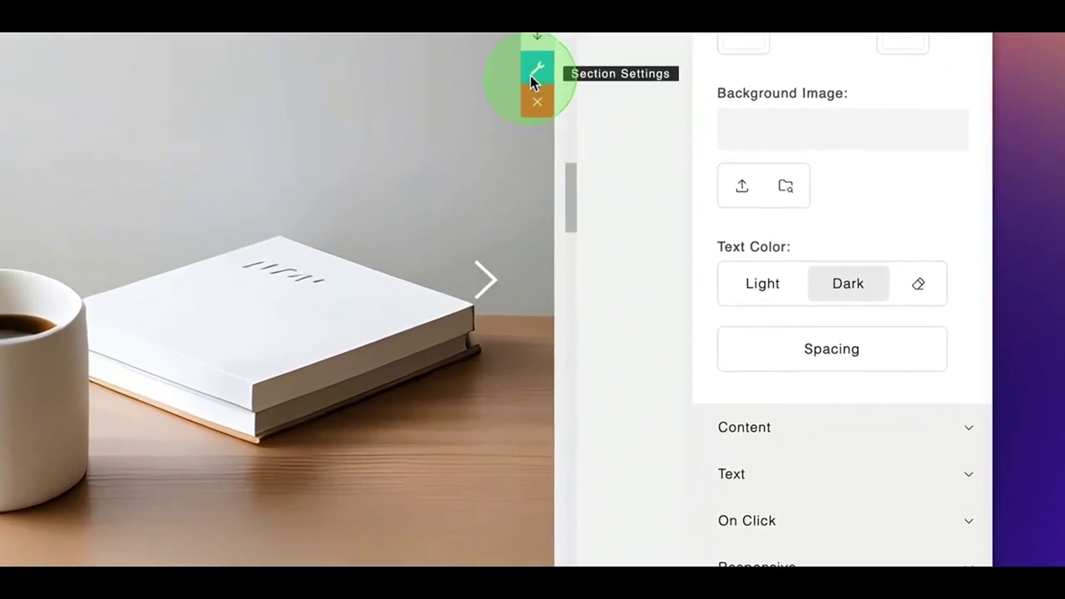
{"action": "left_click", "coordinate": [815, 218]}
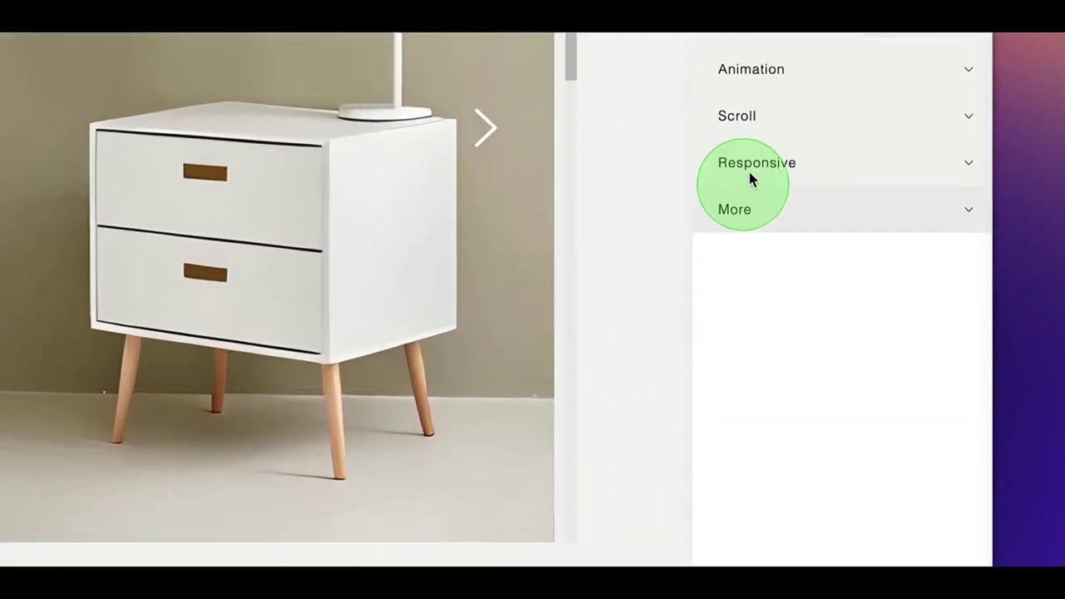
Step: Set the slider section to Hidden for desktop and mobile under Responsive
{"action": "left_click", "coordinate": [753, 320]}
{"action": "left_click", "coordinate": [880, 239]}
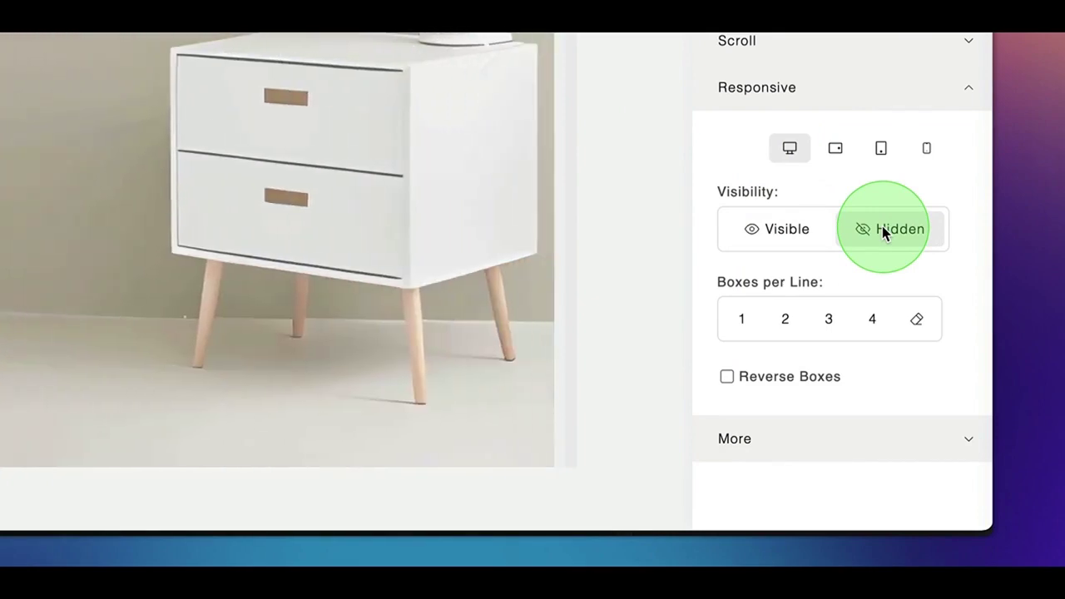
{"action": "left_click", "coordinate": [837, 158]}
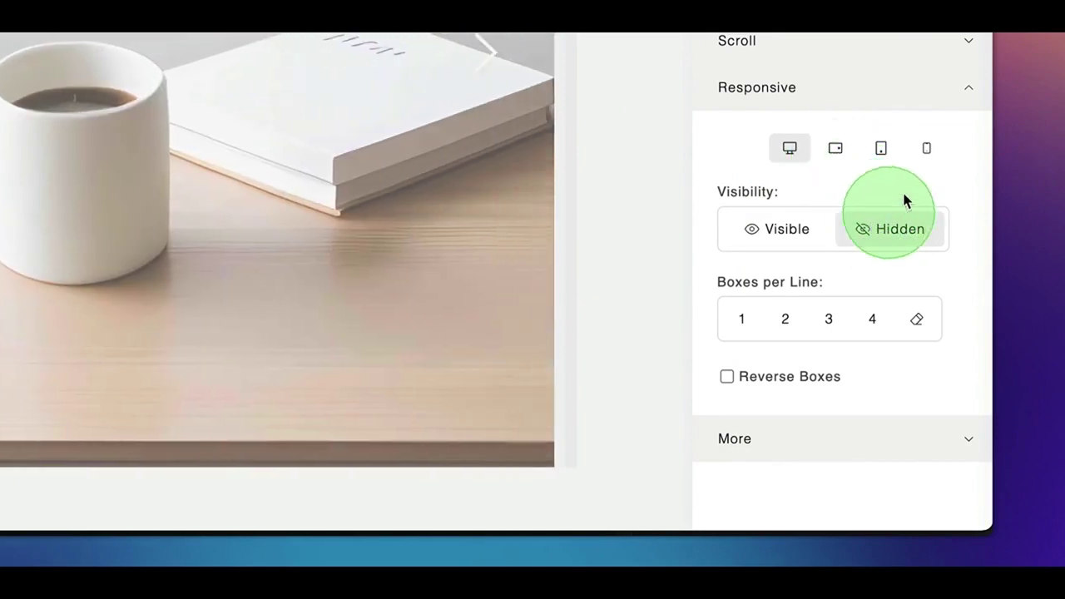
{"action": "left_click", "coordinate": [927, 149]}
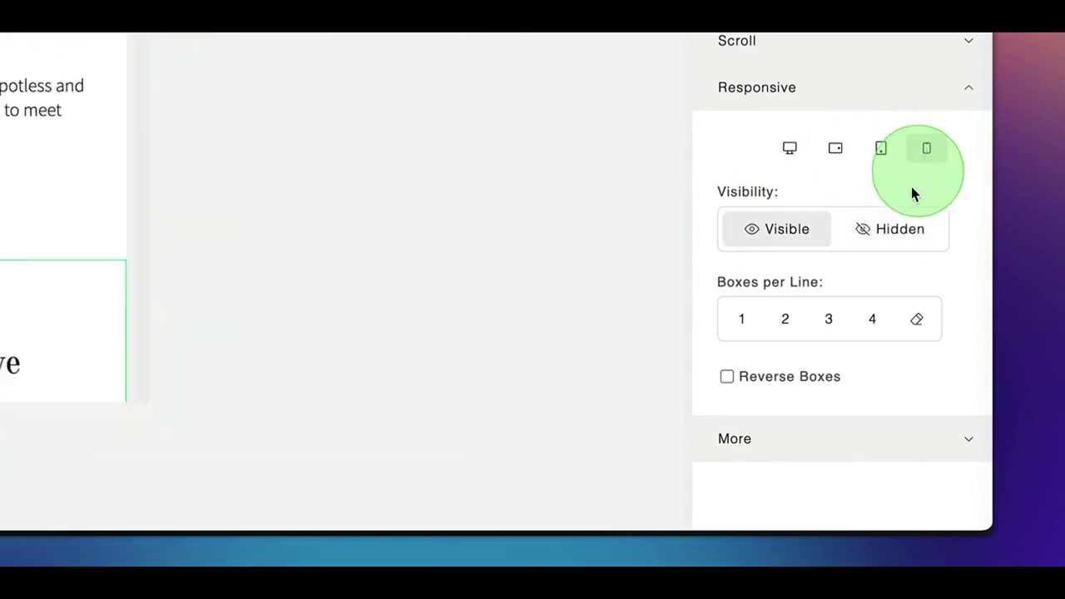
{"action": "left_click", "coordinate": [889, 231]}
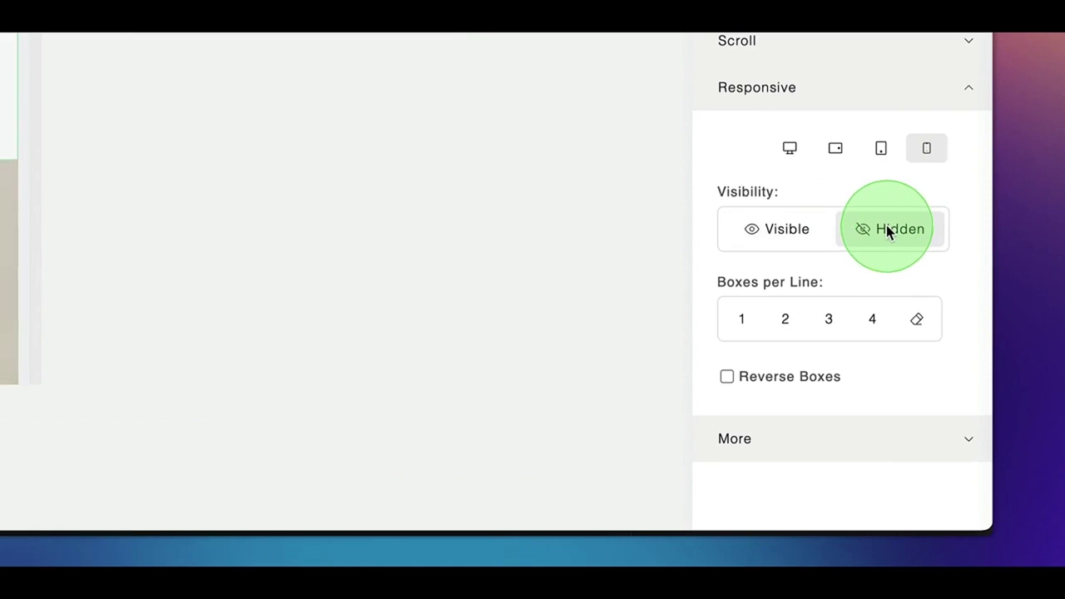
{"action": "left_click", "coordinate": [790, 148]}
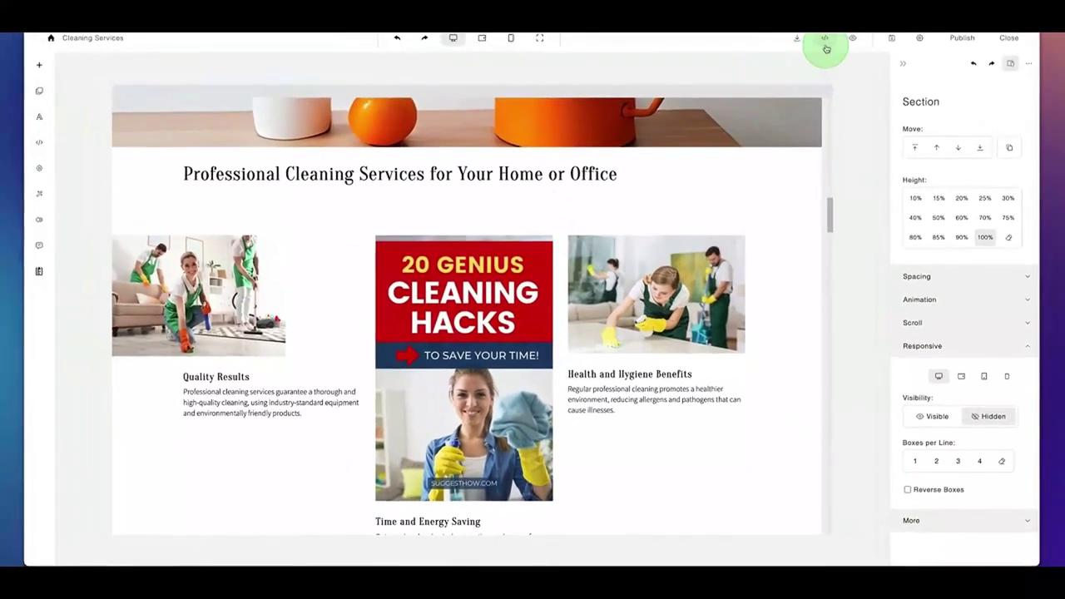
{"action": "left_click", "coordinate": [826, 42]}
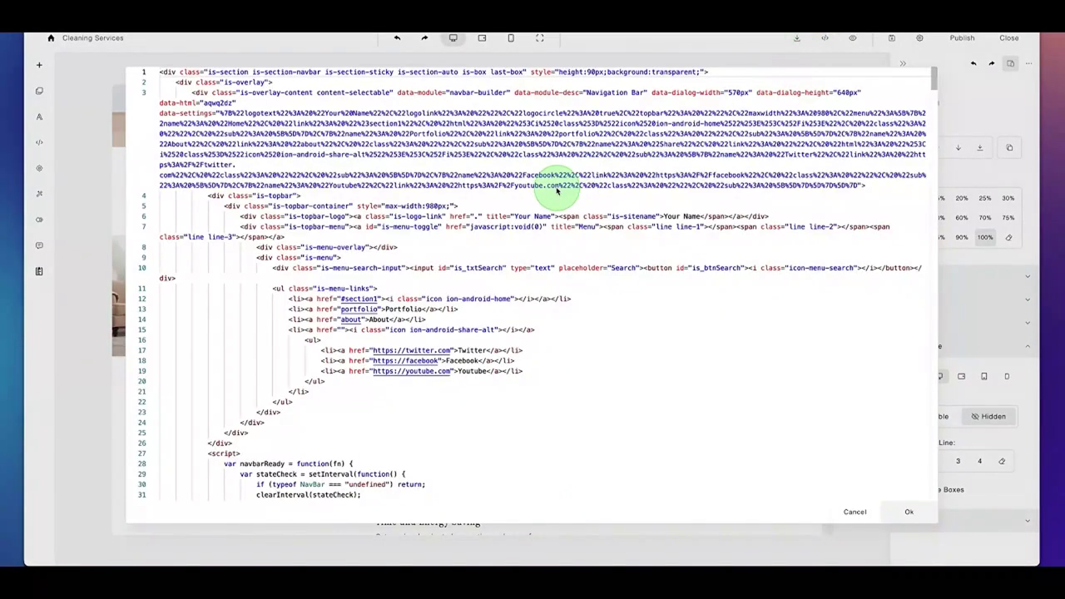
{"action": "scroll", "coordinate": [556, 200], "scroll_direction": "down", "scroll_amount": 10}
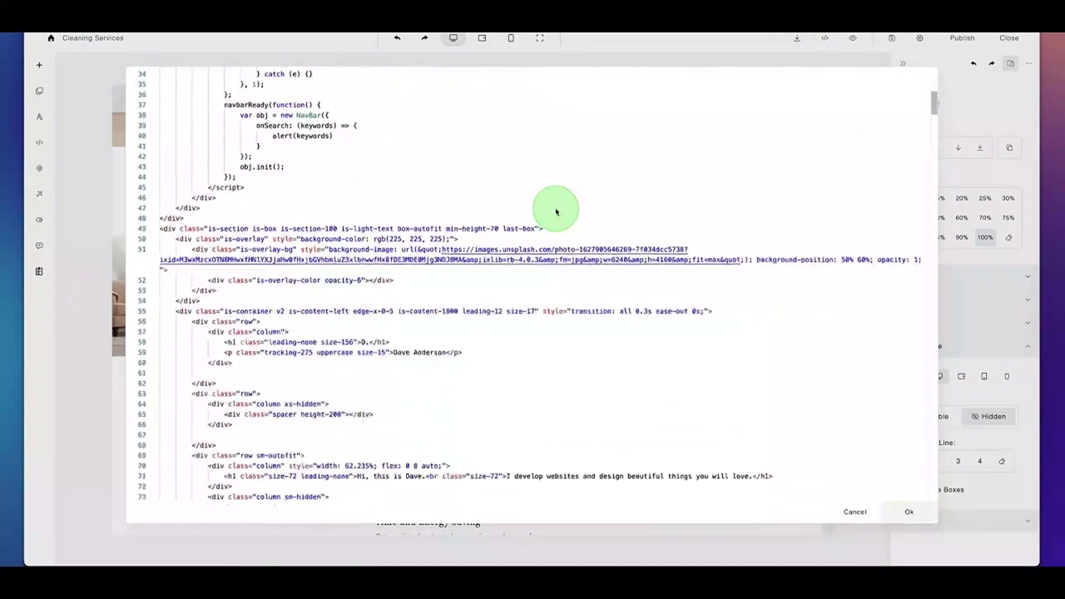
{"action": "scroll", "coordinate": [556, 211], "scroll_direction": "down", "scroll_amount": 8}
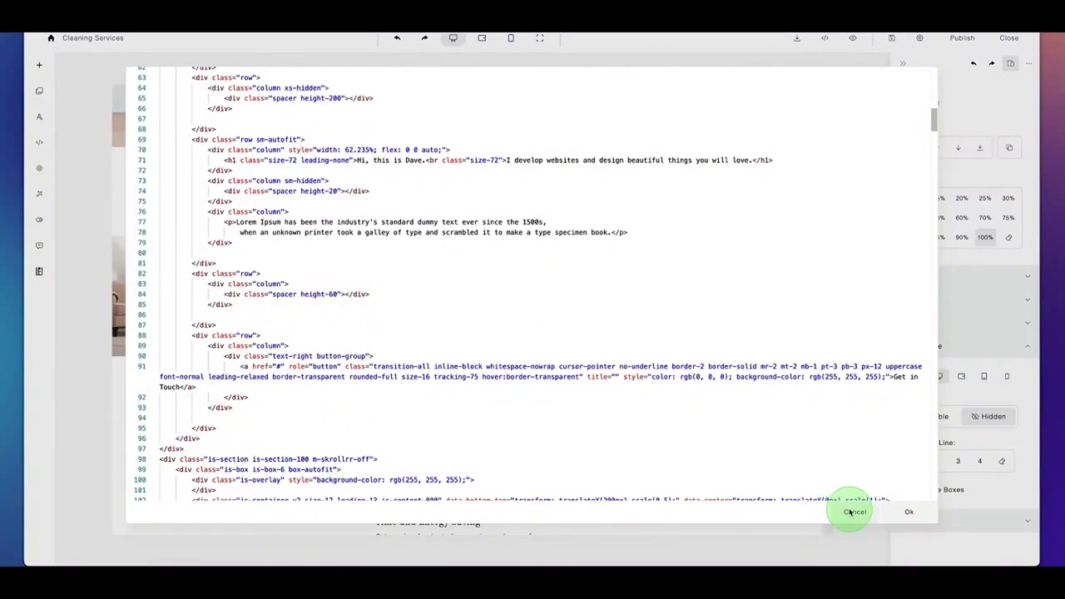
{"action": "left_click", "coordinate": [851, 512]}
{"action": "scroll", "coordinate": [625, 285], "scroll_direction": "up", "scroll_amount": 8}
{"action": "scroll", "coordinate": [625, 285], "scroll_direction": "down", "scroll_amount": 6}
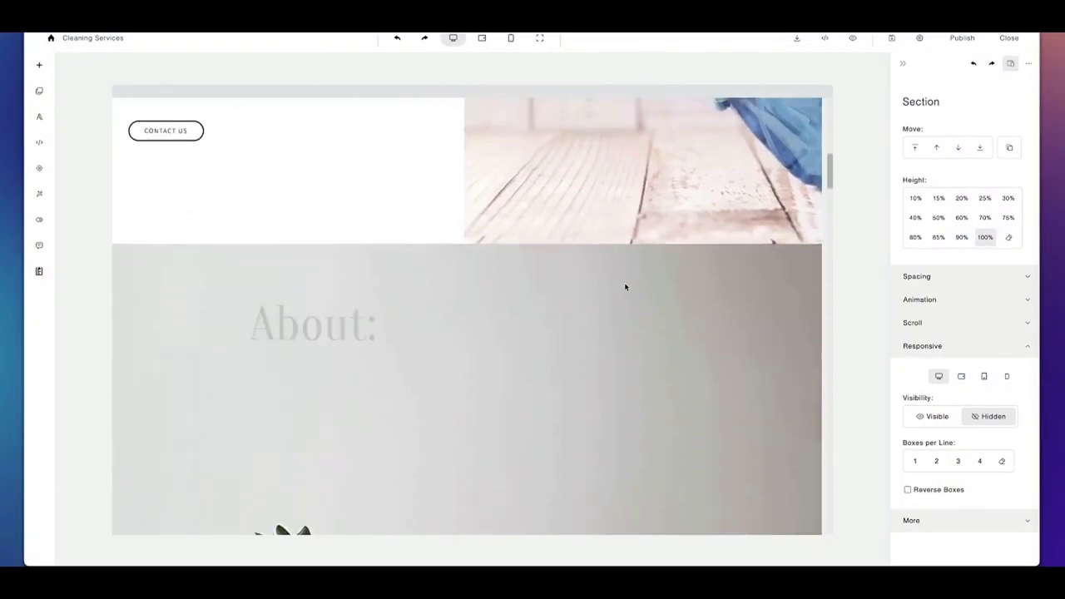
Step: Place an embedded YouTube video block into the lemon-background Services hero
{"action": "scroll", "coordinate": [625, 285], "scroll_direction": "down", "scroll_amount": 10}
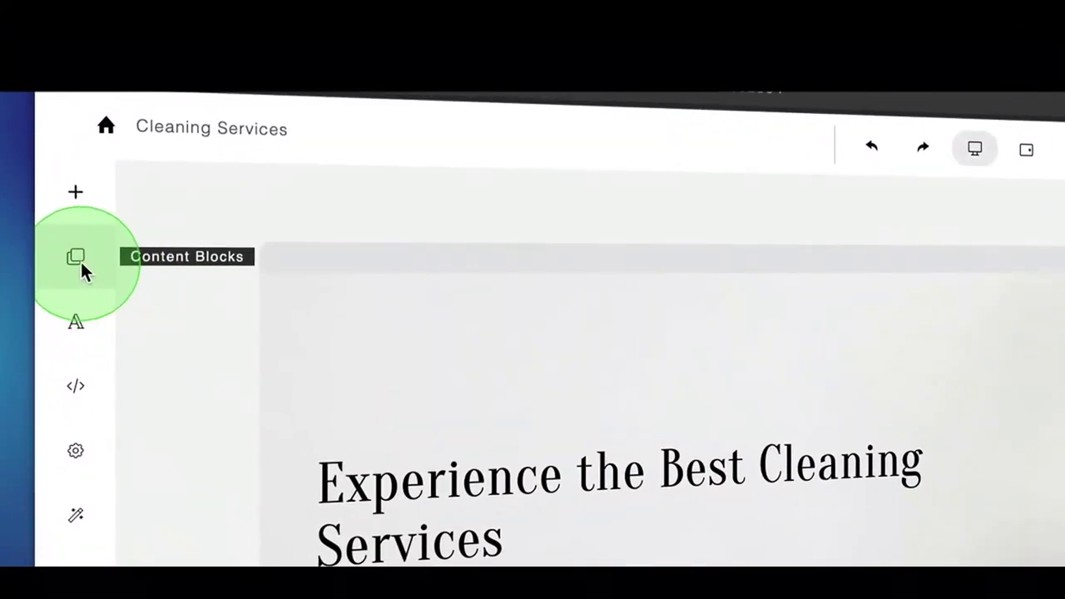
{"action": "left_click", "coordinate": [74, 258]}
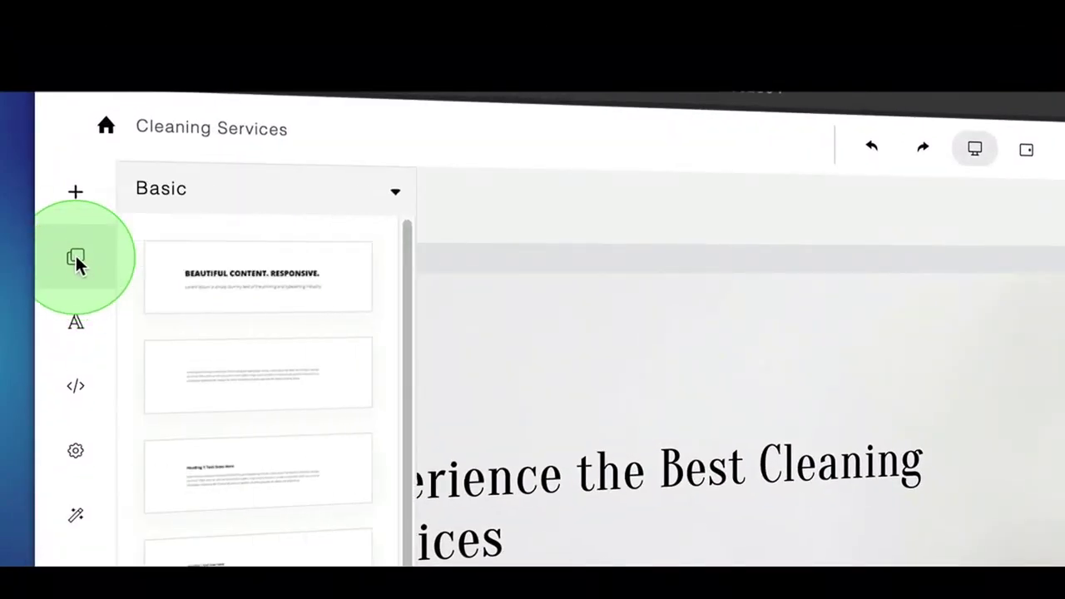
{"action": "scroll", "coordinate": [245, 537], "scroll_direction": "down", "scroll_amount": 3}
{"action": "scroll", "coordinate": [246, 541], "scroll_direction": "down", "scroll_amount": 10}
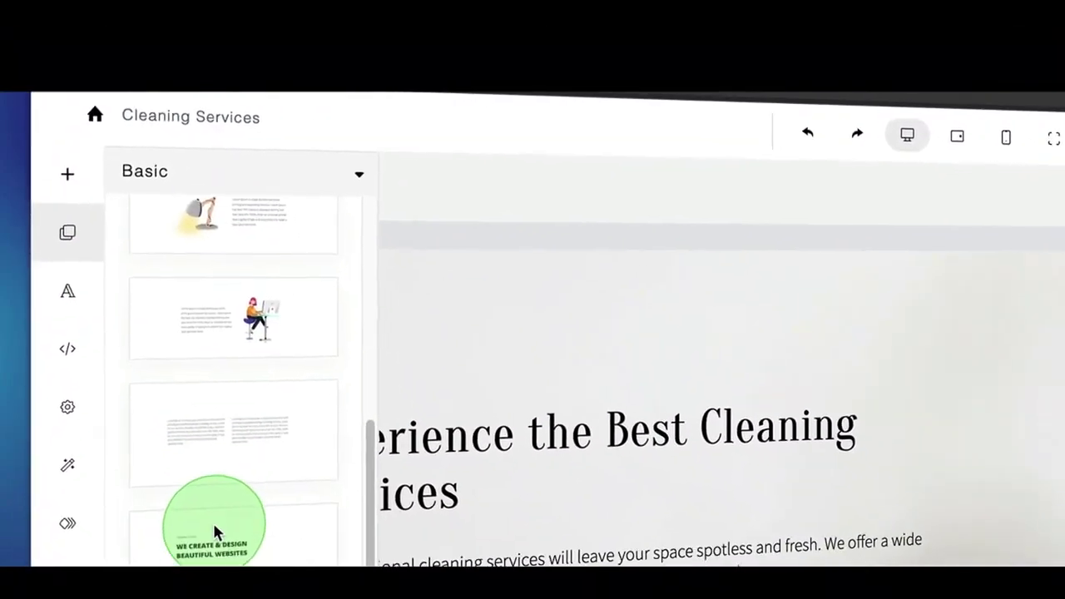
{"action": "scroll", "coordinate": [137, 323], "scroll_direction": "down", "scroll_amount": 5}
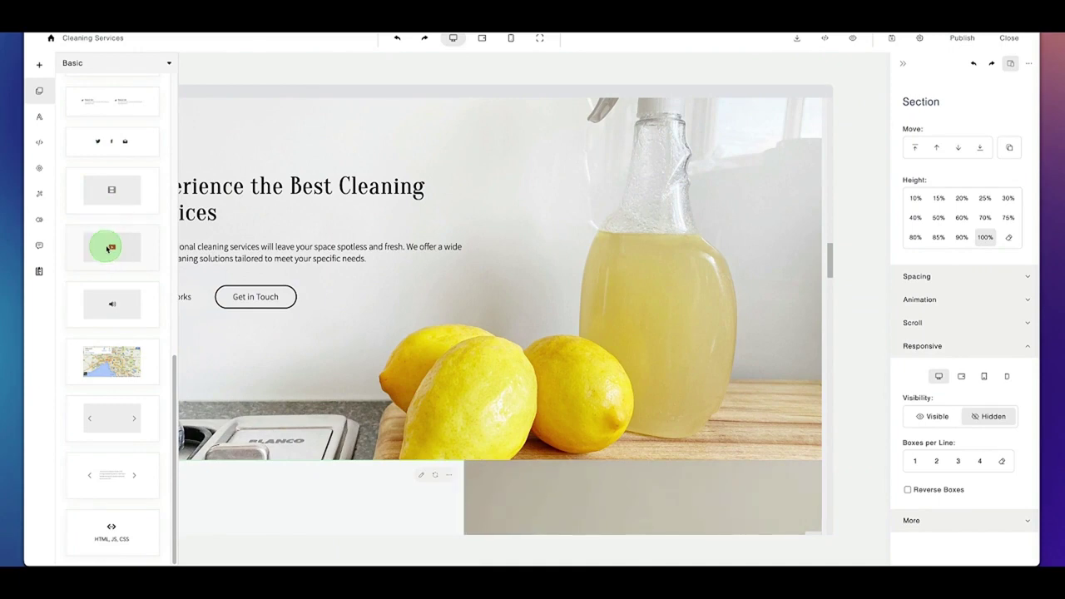
{"action": "left_click_drag", "start_coordinate": [150, 252], "coordinate": [260, 323]}
{"action": "left_click", "coordinate": [564, 338]}
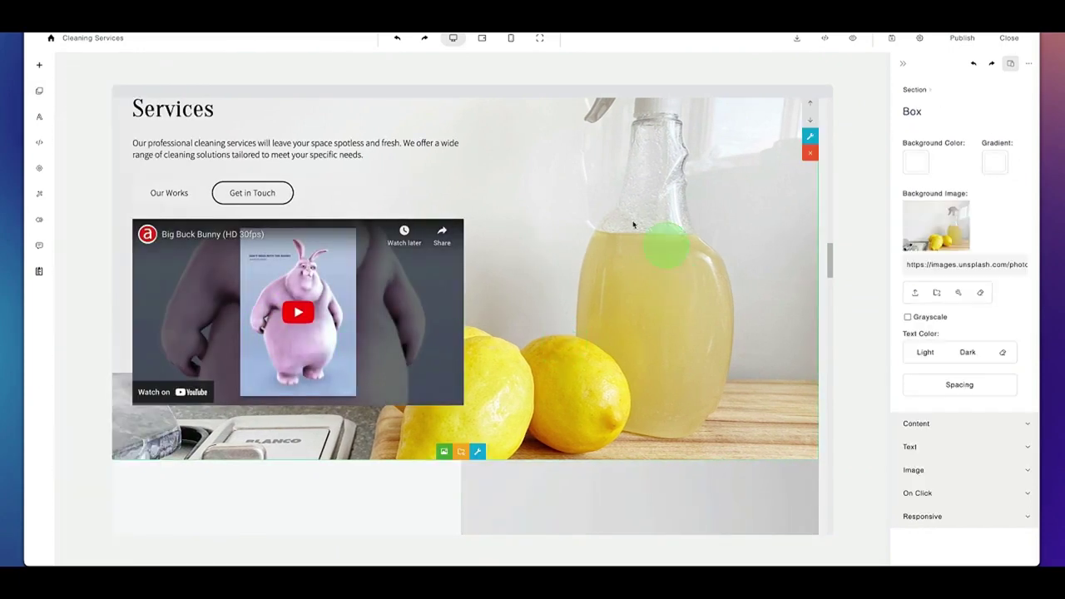
Step: Add a two-column Lorem Ipsum text block below the video and select its text
{"action": "left_click", "coordinate": [40, 92]}
{"action": "scroll", "coordinate": [131, 241], "scroll_direction": "up", "scroll_amount": 5}
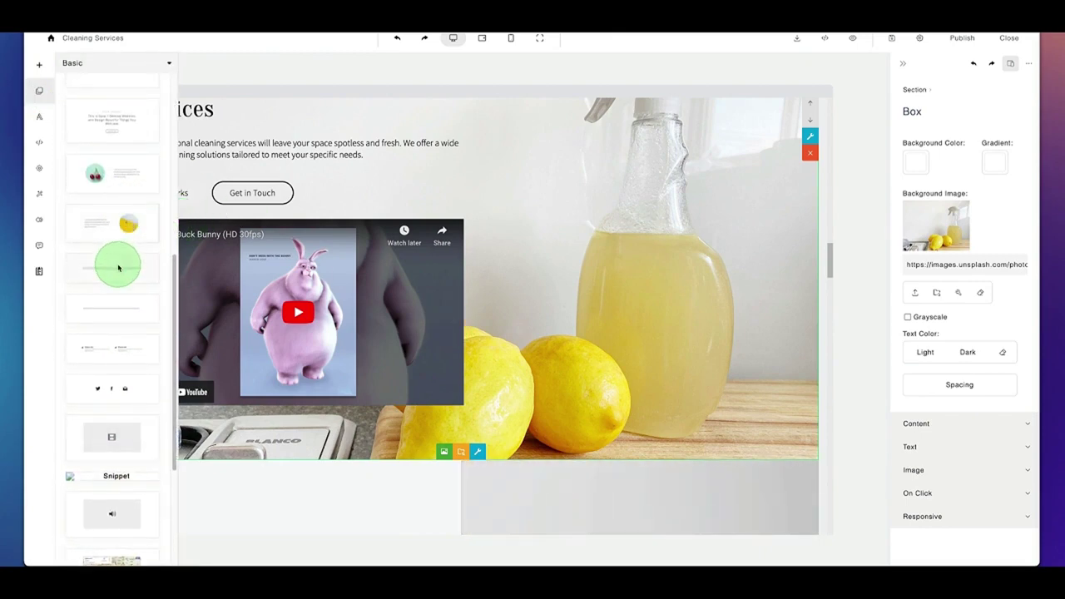
{"action": "scroll", "coordinate": [117, 267], "scroll_direction": "up", "scroll_amount": 3}
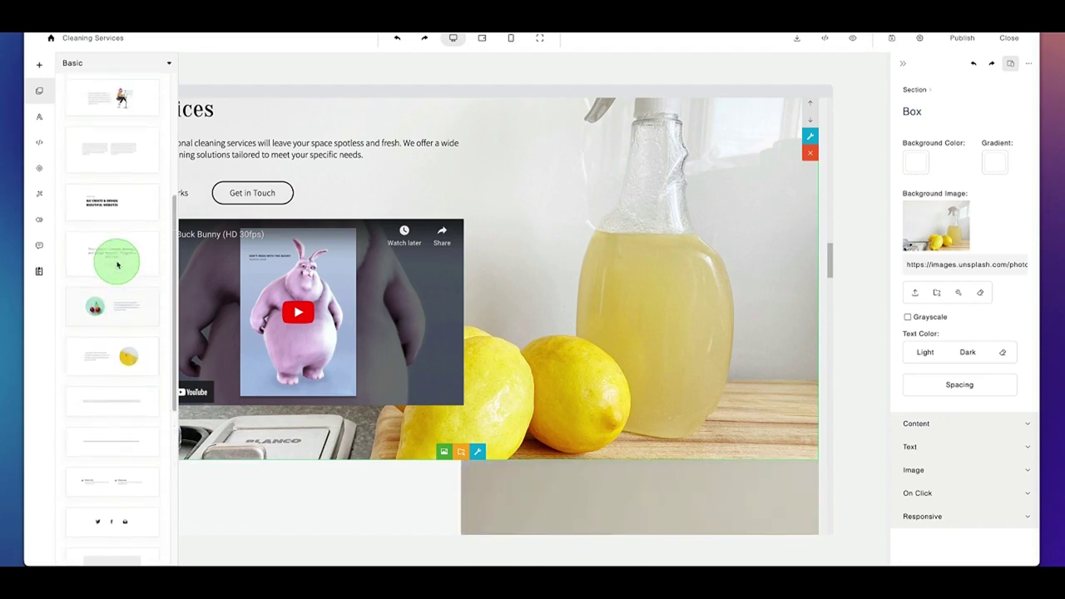
{"action": "scroll", "coordinate": [117, 264], "scroll_direction": "up", "scroll_amount": 2}
{"action": "left_click_drag", "start_coordinate": [120, 256], "coordinate": [293, 418]}
{"action": "left_click", "coordinate": [341, 400]}
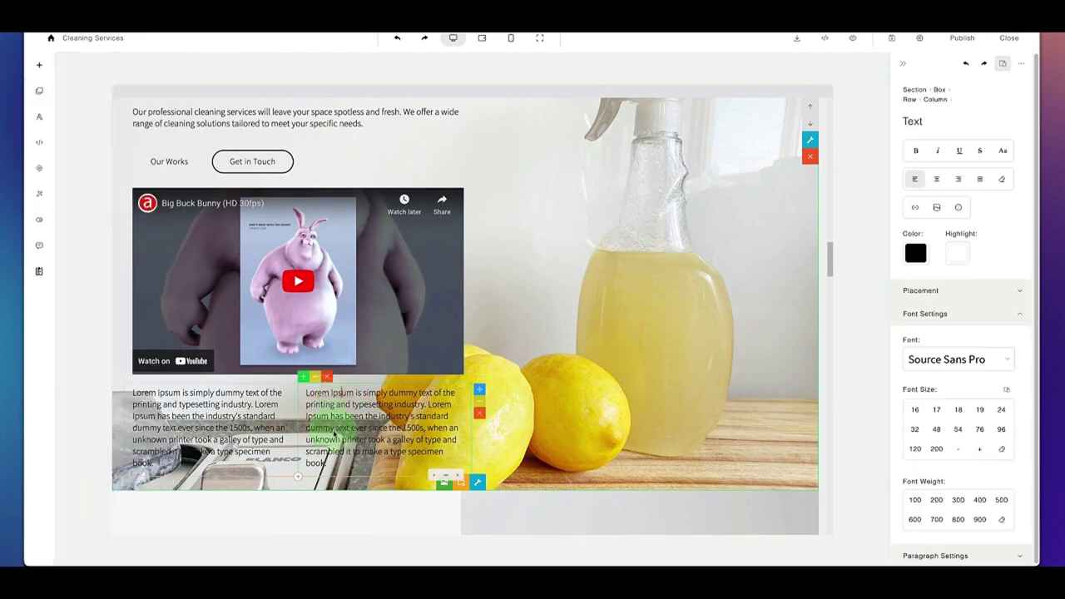